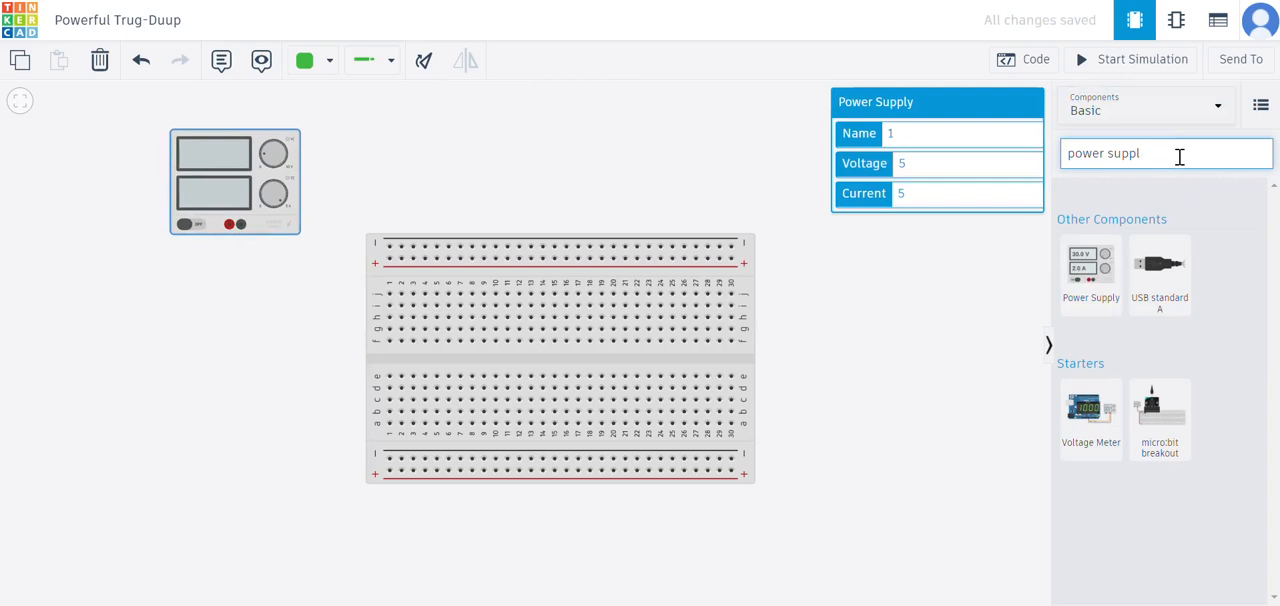
# - Find the DIP Switch SPST x 4 with the search term dip and place it above the breadboard
pyautogui.write('dl')
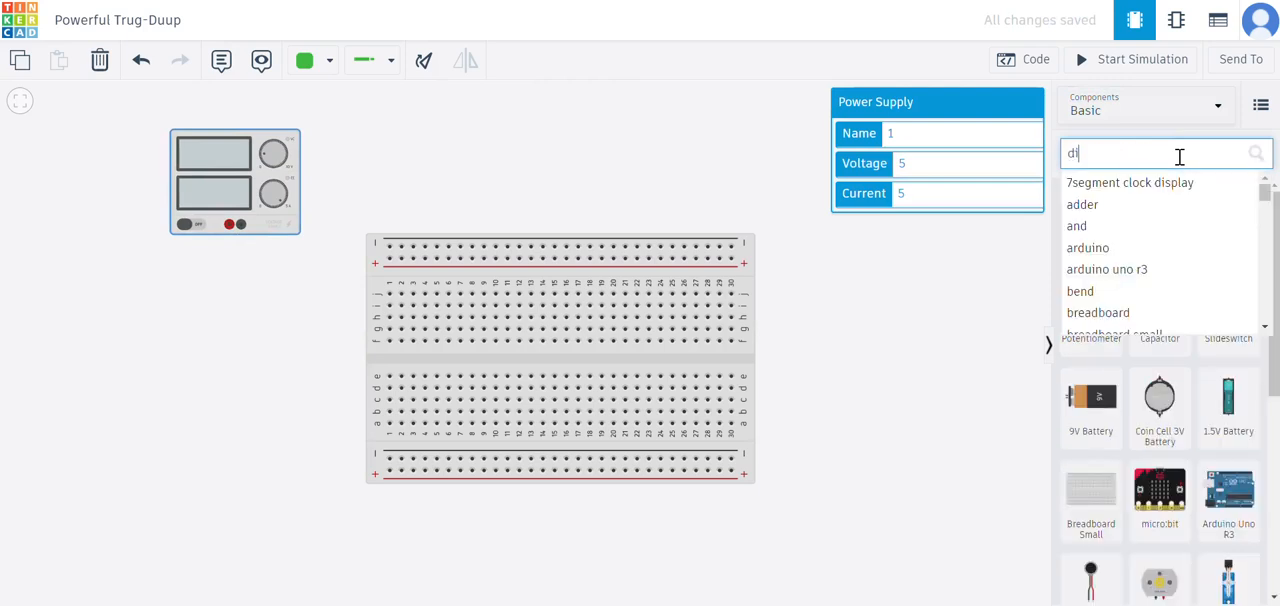
pyautogui.write('p')
pyautogui.moveTo(1160, 265); pyautogui.dragTo(467, 162)
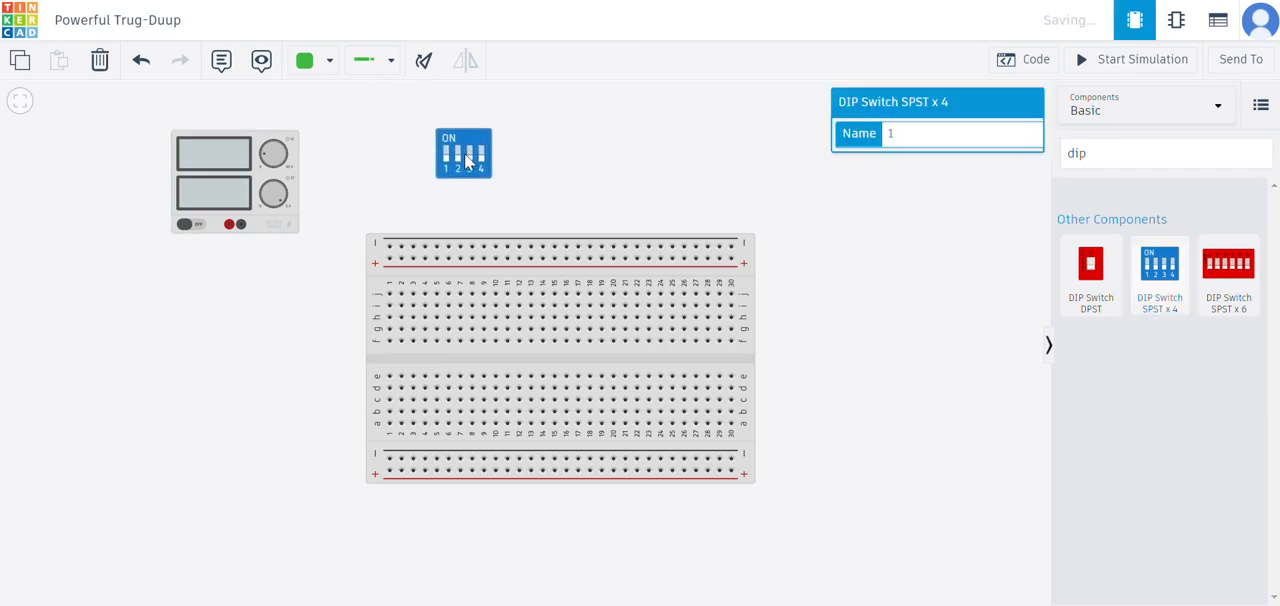
# - Search for xor and place a Quad XOR gate across the breadboard's centre gap in columns 2 to 8
pyautogui.click(1127, 155)
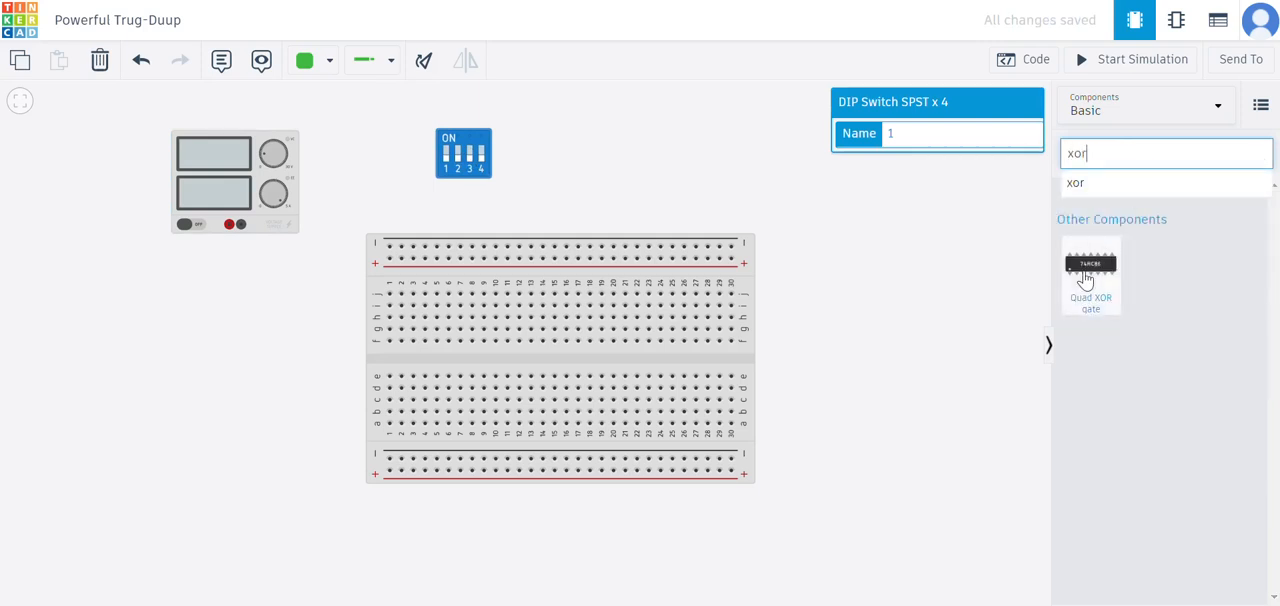
pyautogui.moveTo(1088, 280); pyautogui.dragTo(436, 372)
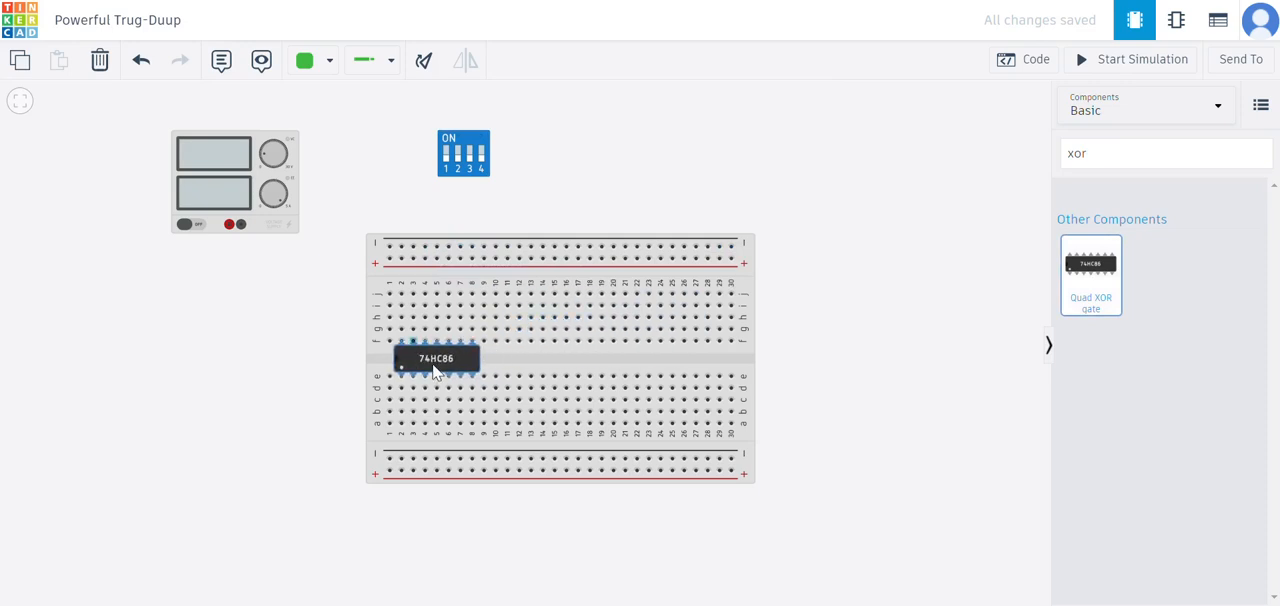
# - Search for and, and place a Quad AND gate across the breadboard's centre gap in columns 11 to 17
pyautogui.click(1164, 150)
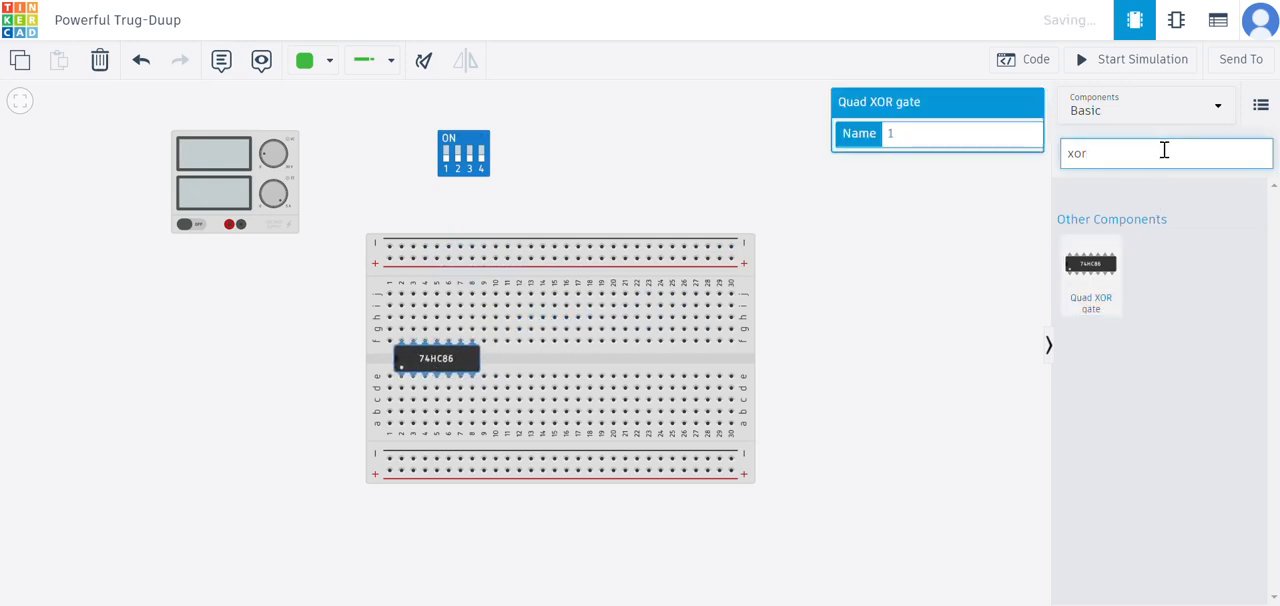
pyautogui.press('BackSpace')
pyautogui.press('BackSpace')
pyautogui.write('an')
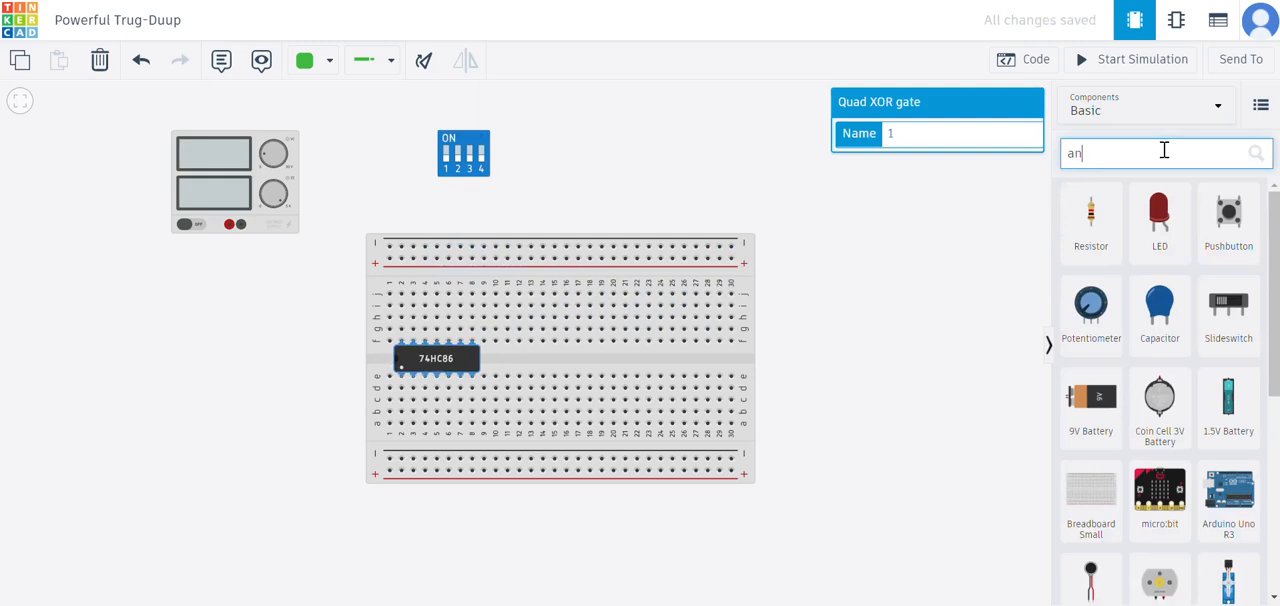
pyautogui.write('d')
pyautogui.click(953, 352)
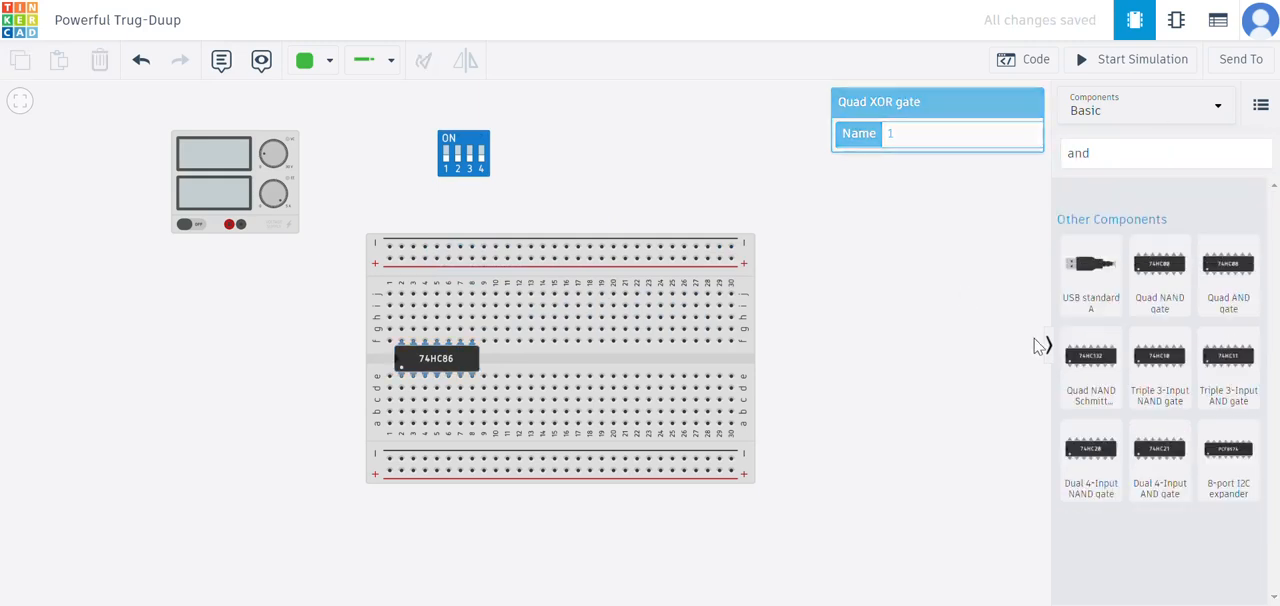
pyautogui.moveTo(1245, 275); pyautogui.dragTo(544, 363)
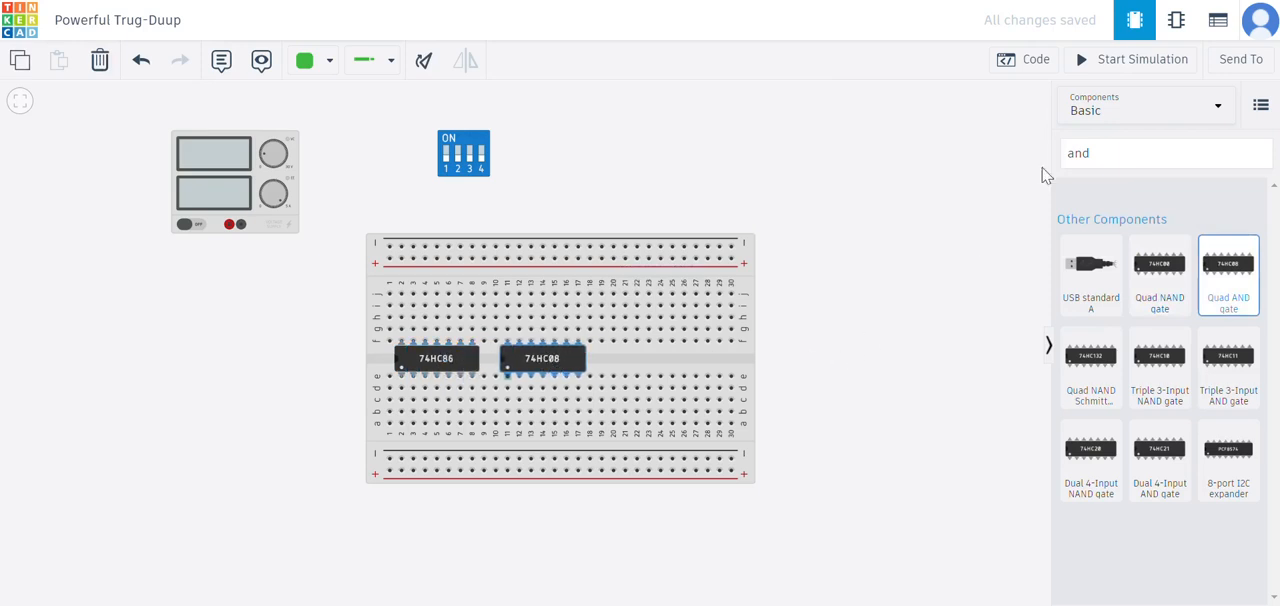
pyautogui.click(1150, 150)
pyautogui.press('BackSpace')
pyautogui.press('BackSpace')
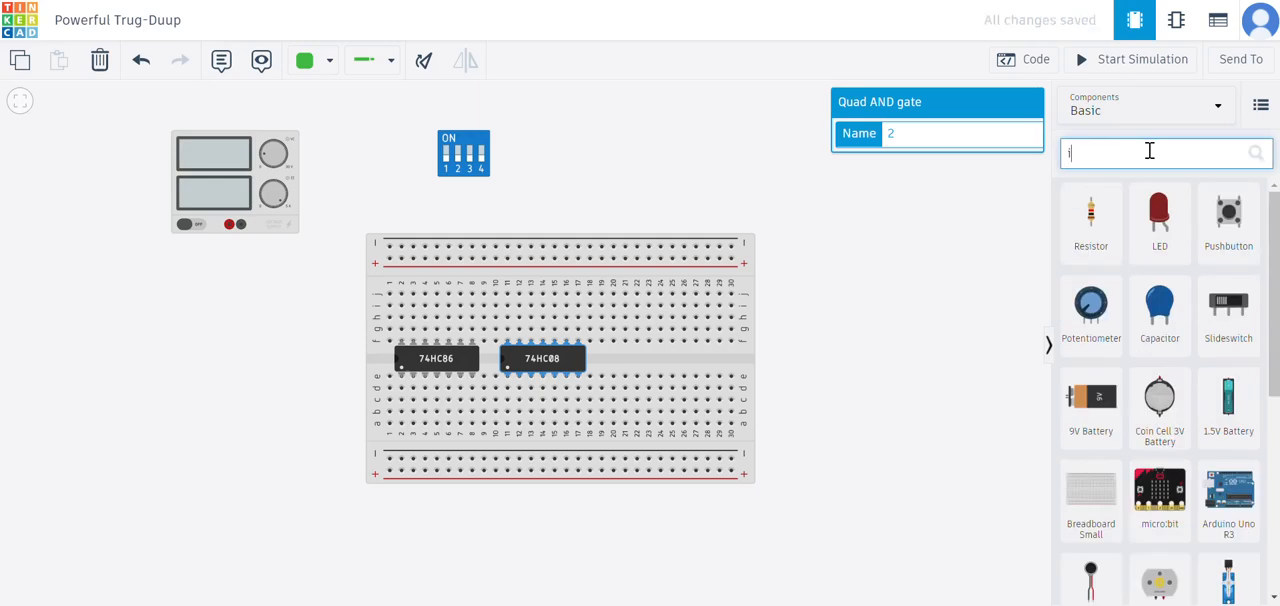
pyautogui.write('inver')
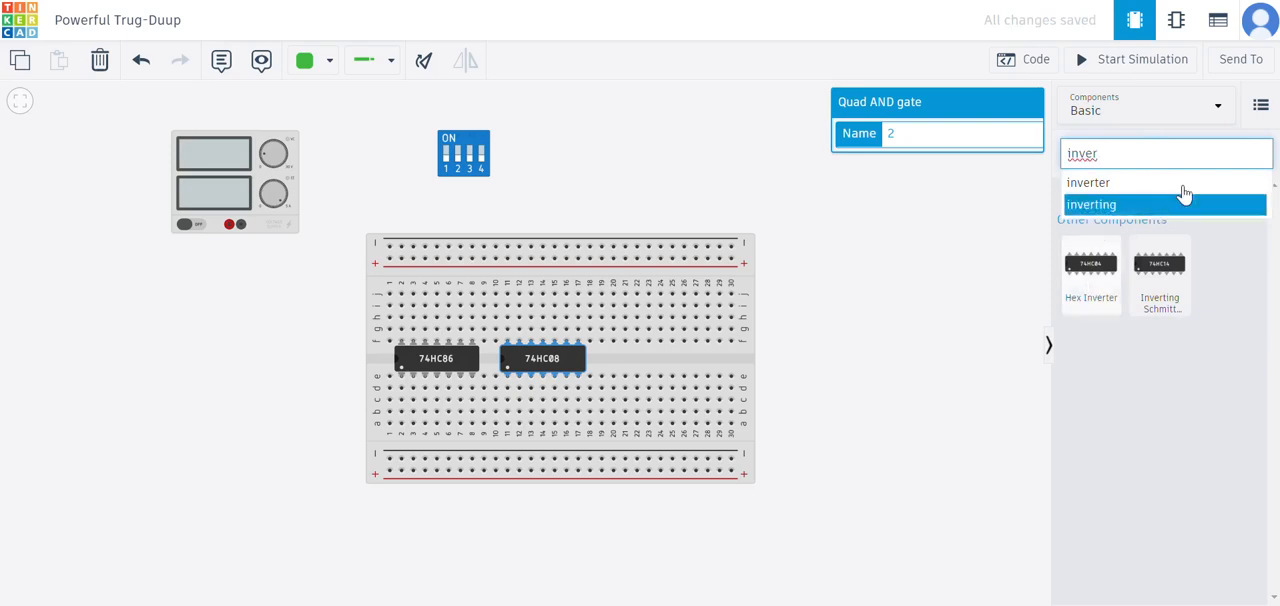
pyautogui.press('BackSpace')
pyautogui.press('BackSpace')
pyautogui.press('BackSpace')
pyautogui.press('BackSpace')
pyautogui.write('not')
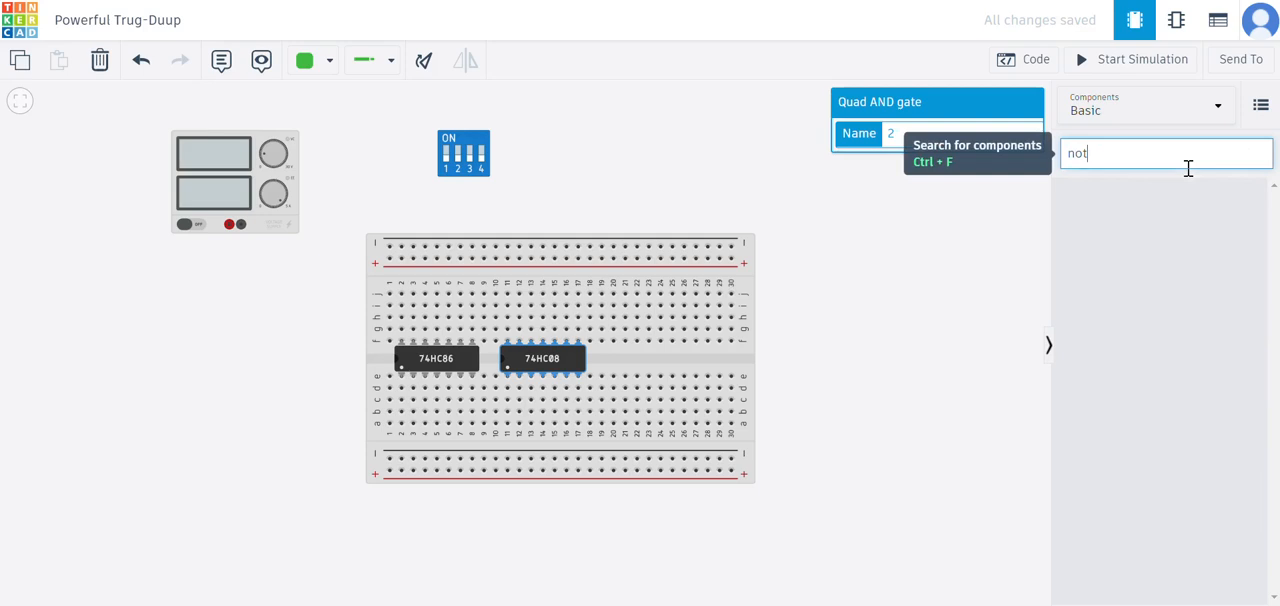
# - Search for inver and place a Hex Inverter across the breadboard's centre gap in columns 20 to 26
pyautogui.press('BackSpace')
pyautogui.write('in')
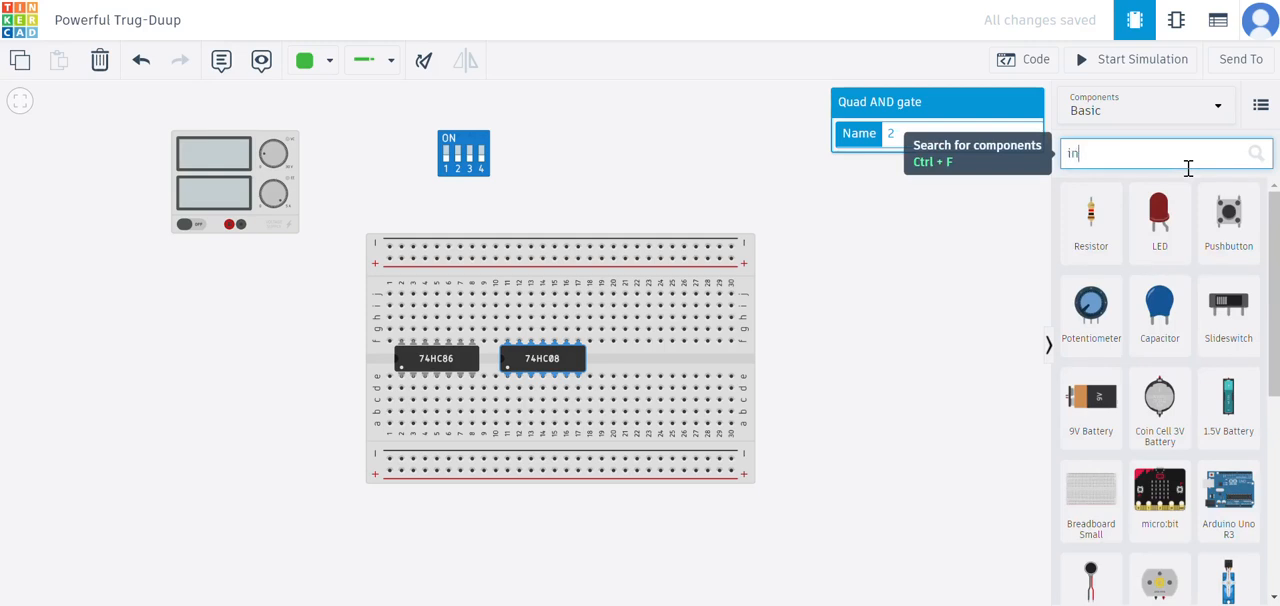
pyautogui.write('ver')
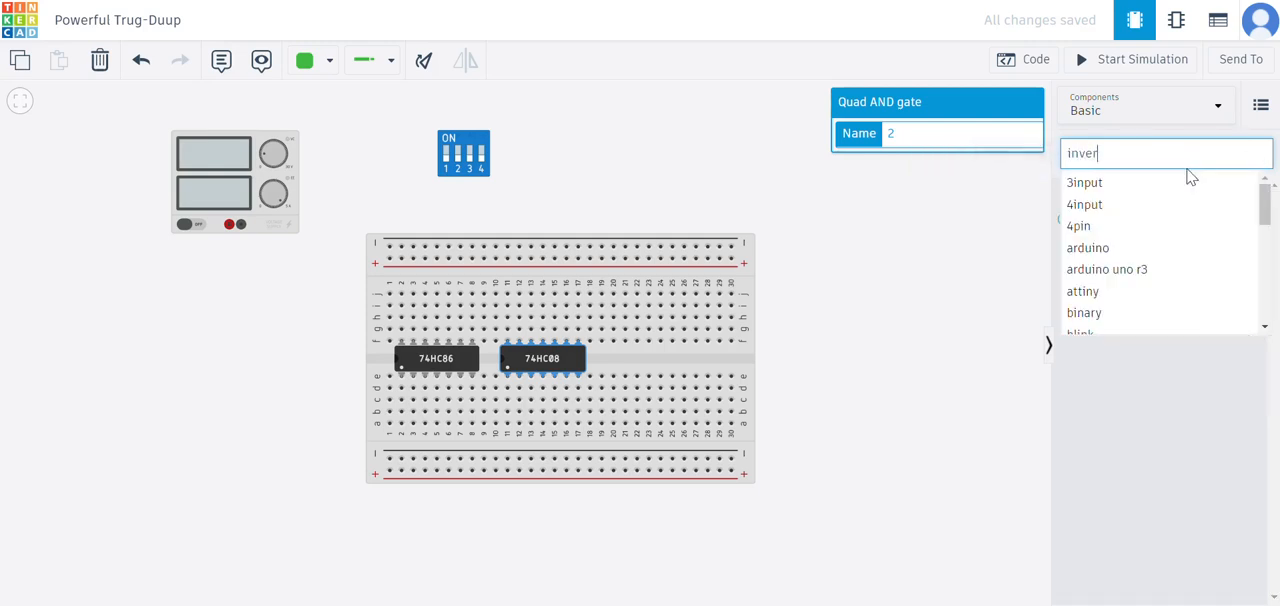
pyautogui.click(1104, 273)
pyautogui.moveTo(1054, 278); pyautogui.dragTo(652, 368)
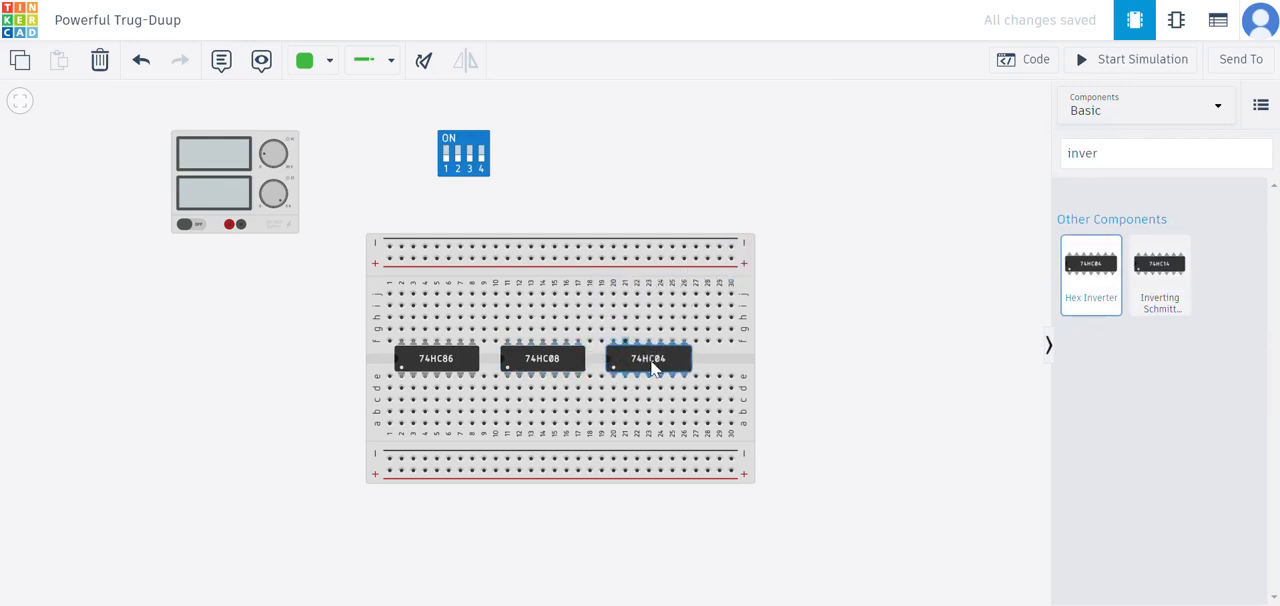
pyautogui.click(980, 333)
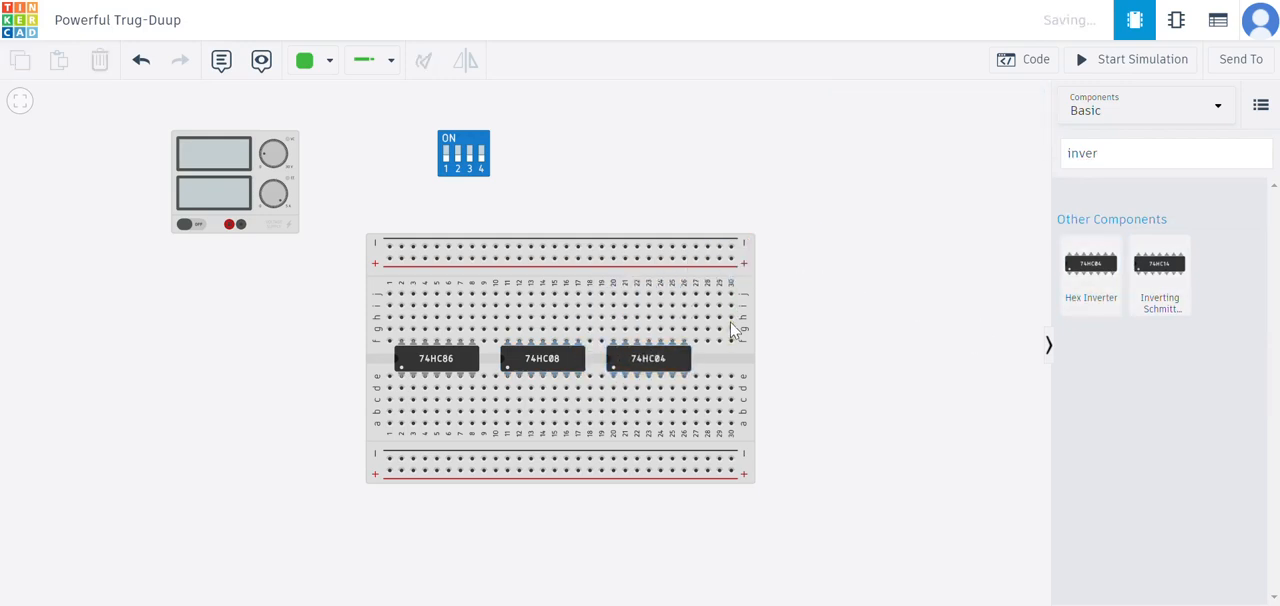
# - Search for led and place two LEDs side by side in the empty area to the right of the breadboard
pyautogui.click(1104, 160)
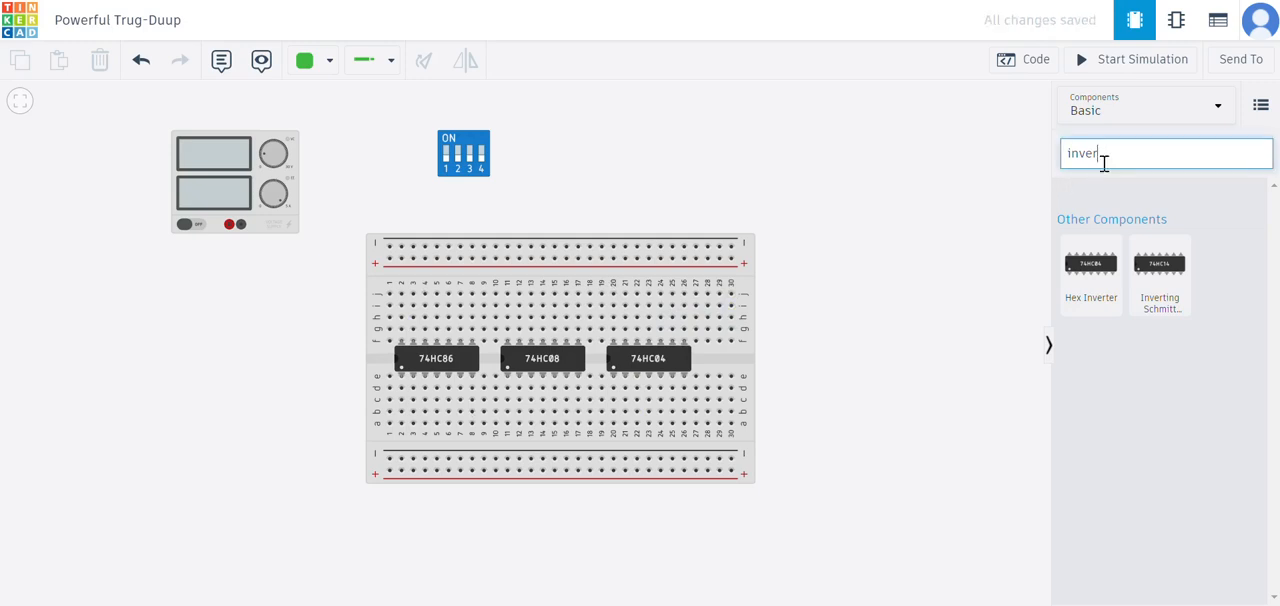
pyautogui.press('BackSpace')
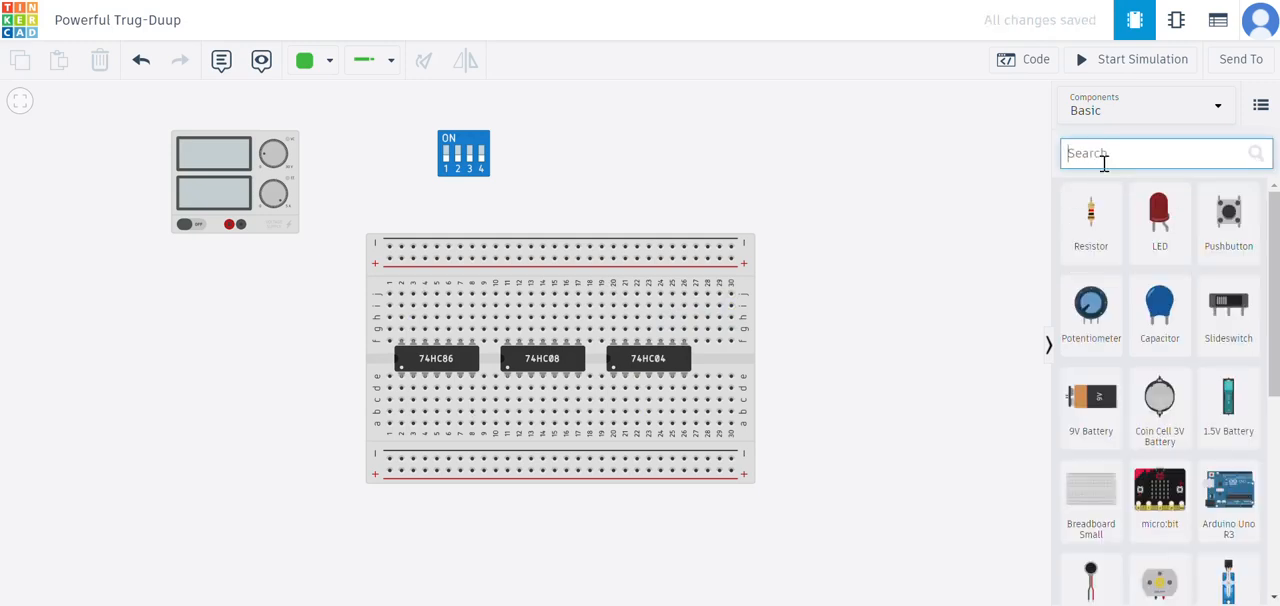
pyautogui.write('led')
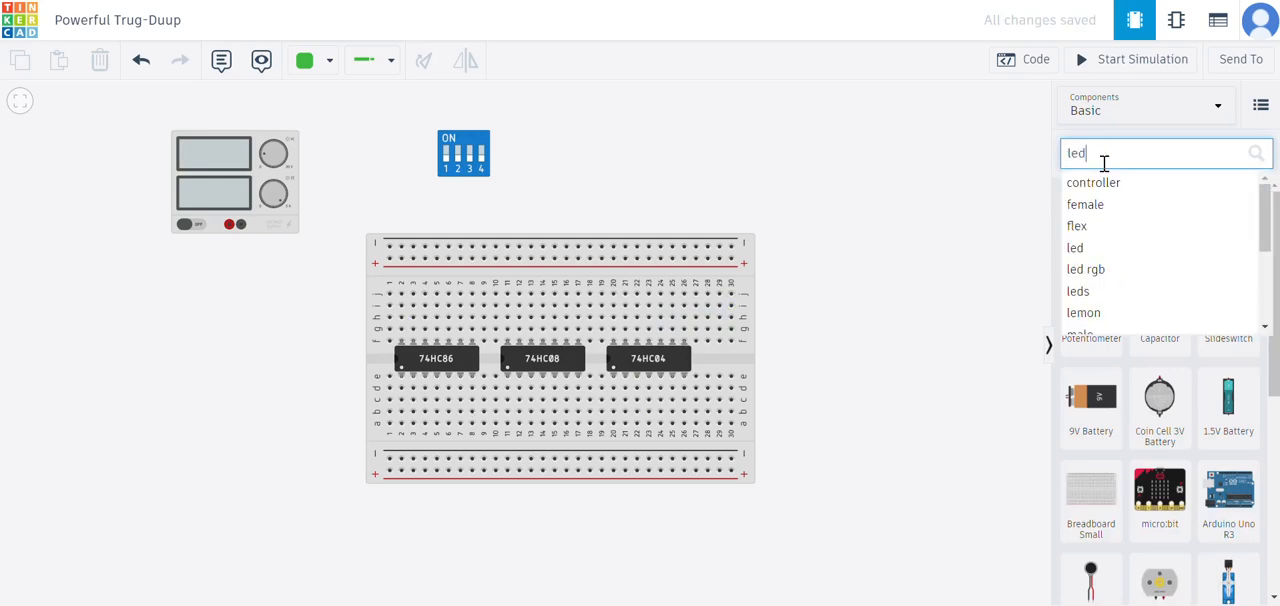
pyautogui.moveTo(1100, 217); pyautogui.dragTo(840, 206)
pyautogui.moveTo(1090, 235); pyautogui.dragTo(922, 220)
# - Set the left LED's color to Green and the right LED's color to Yellow
pyautogui.click(951, 164)
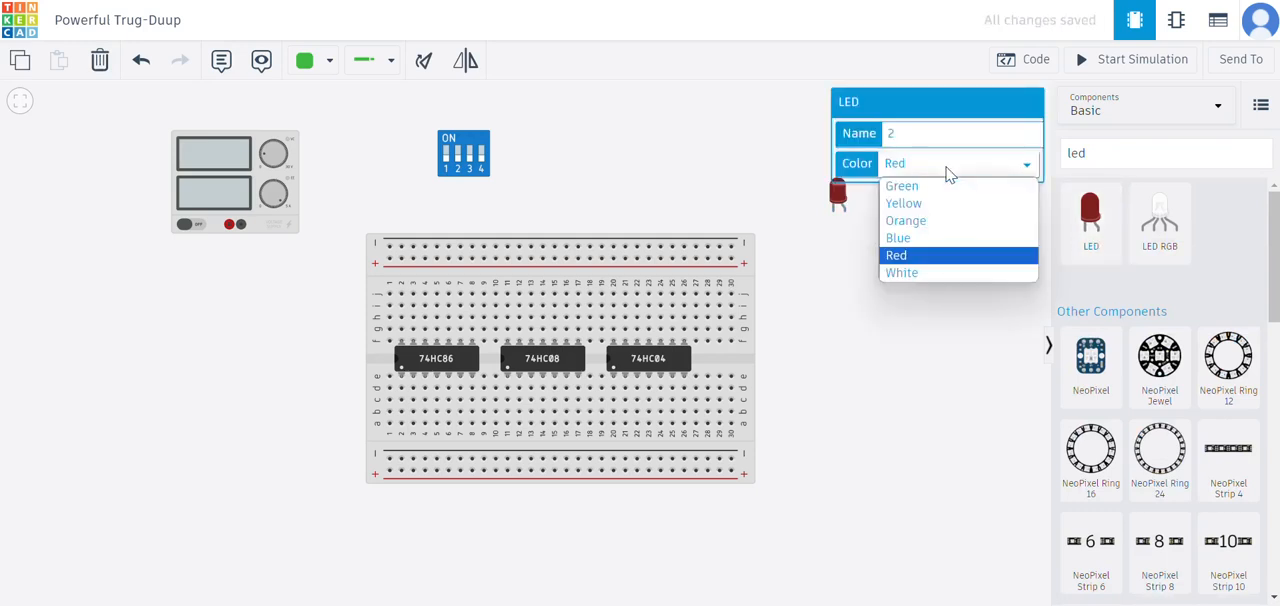
pyautogui.click(928, 204)
pyautogui.click(880, 244)
pyautogui.click(838, 193)
pyautogui.click(938, 172)
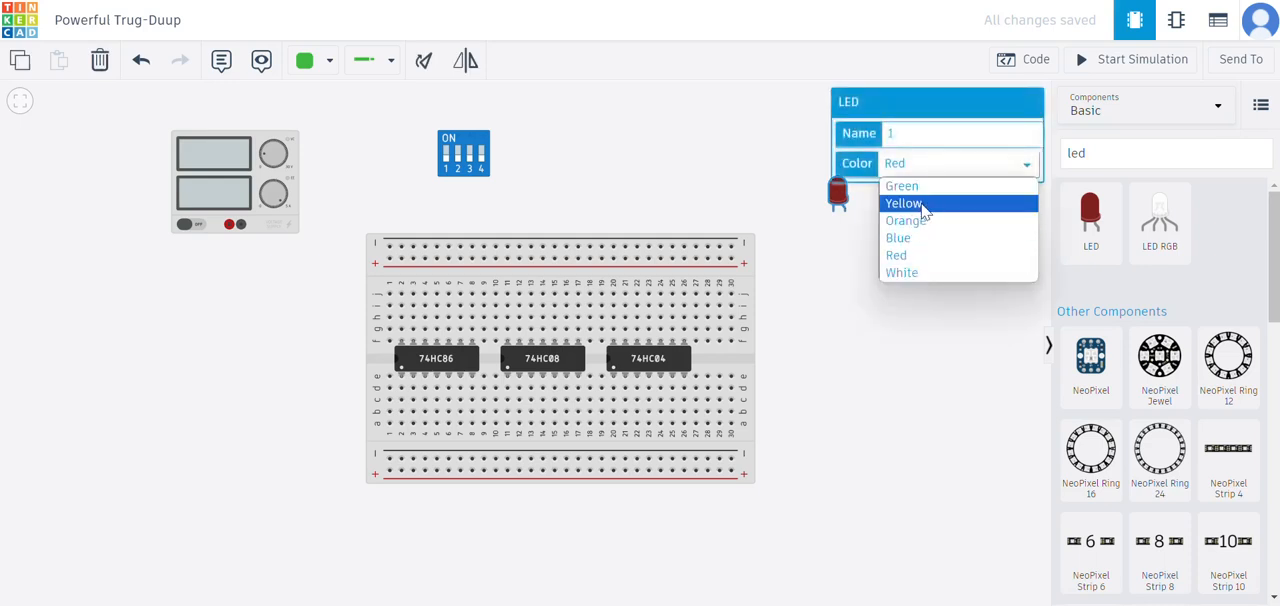
pyautogui.click(924, 204)
pyautogui.click(957, 165)
pyautogui.click(925, 184)
pyautogui.click(947, 197)
pyautogui.click(929, 193)
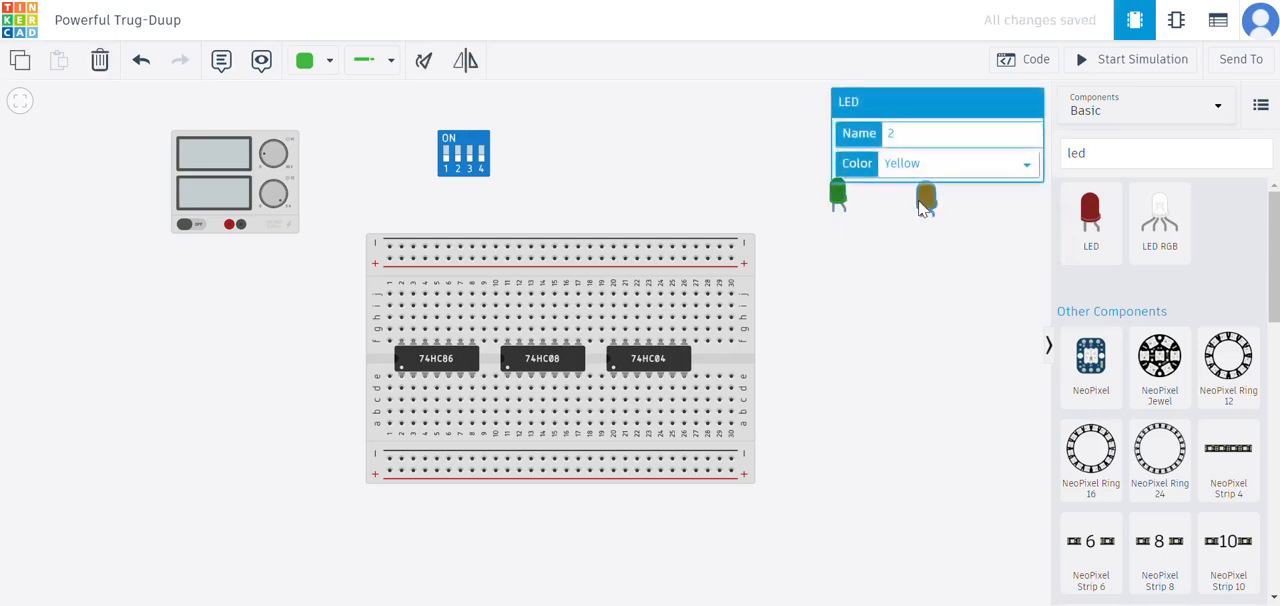
# - Search for resis and place two resistors, one below each LED
pyautogui.click(1114, 150)
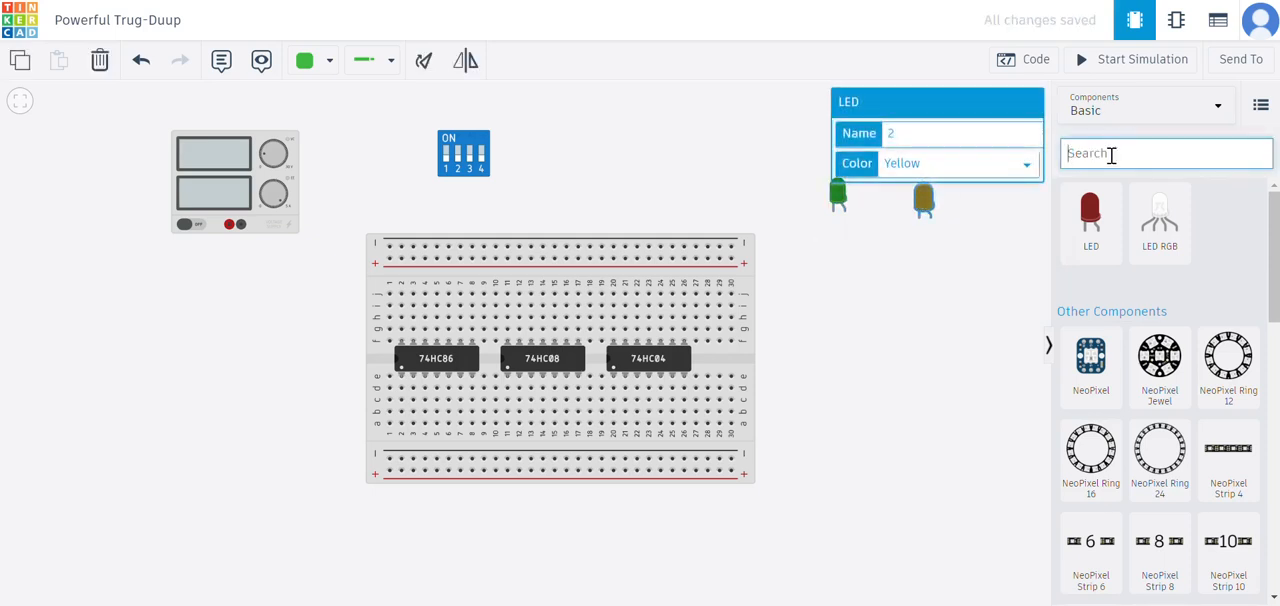
pyautogui.write('resis')
pyautogui.press('Down')
pyautogui.press('Down')
pyautogui.press('Down')
pyautogui.click(1087, 258)
pyautogui.click(1085, 234)
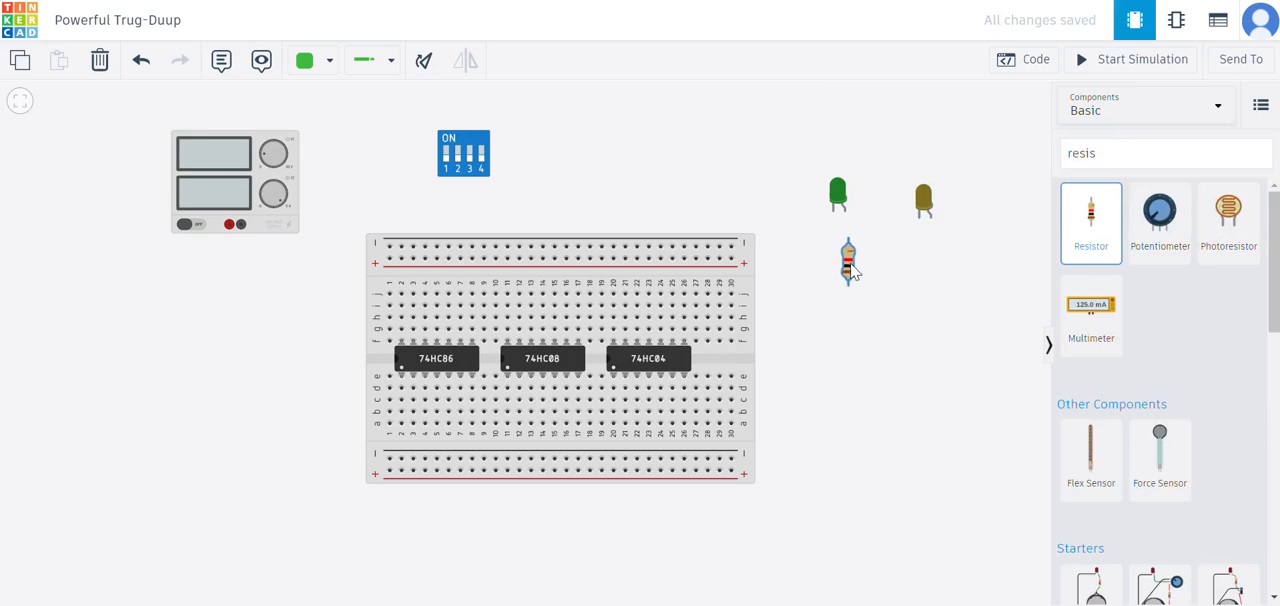
pyautogui.click(851, 264)
pyautogui.click(1087, 258)
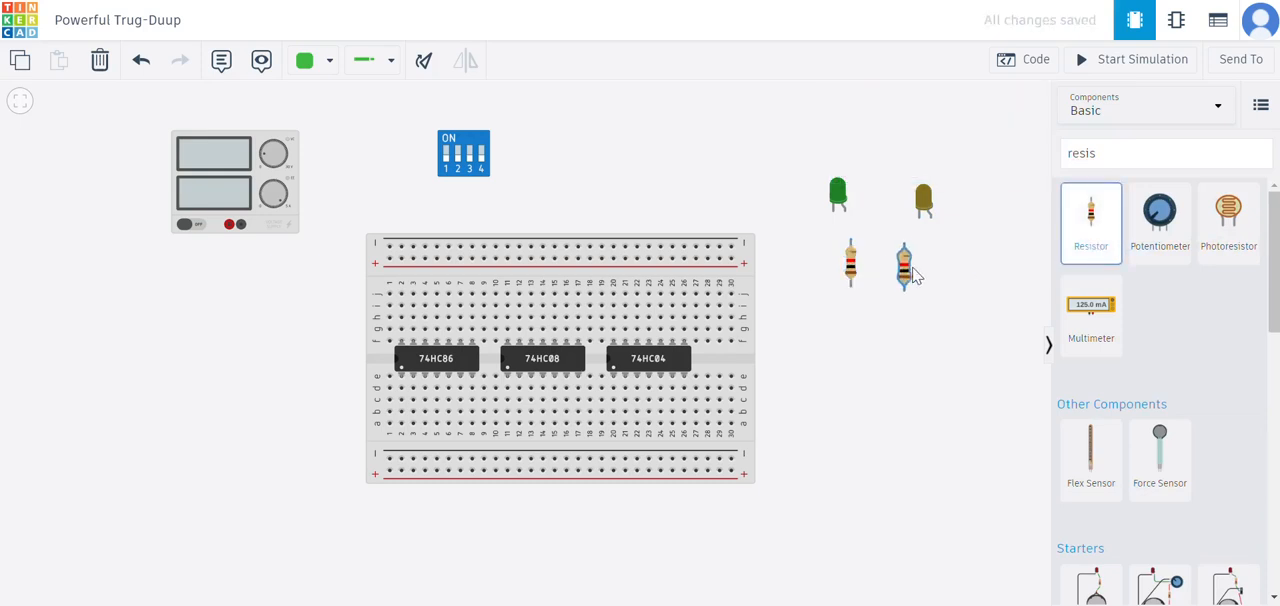
pyautogui.click(934, 258)
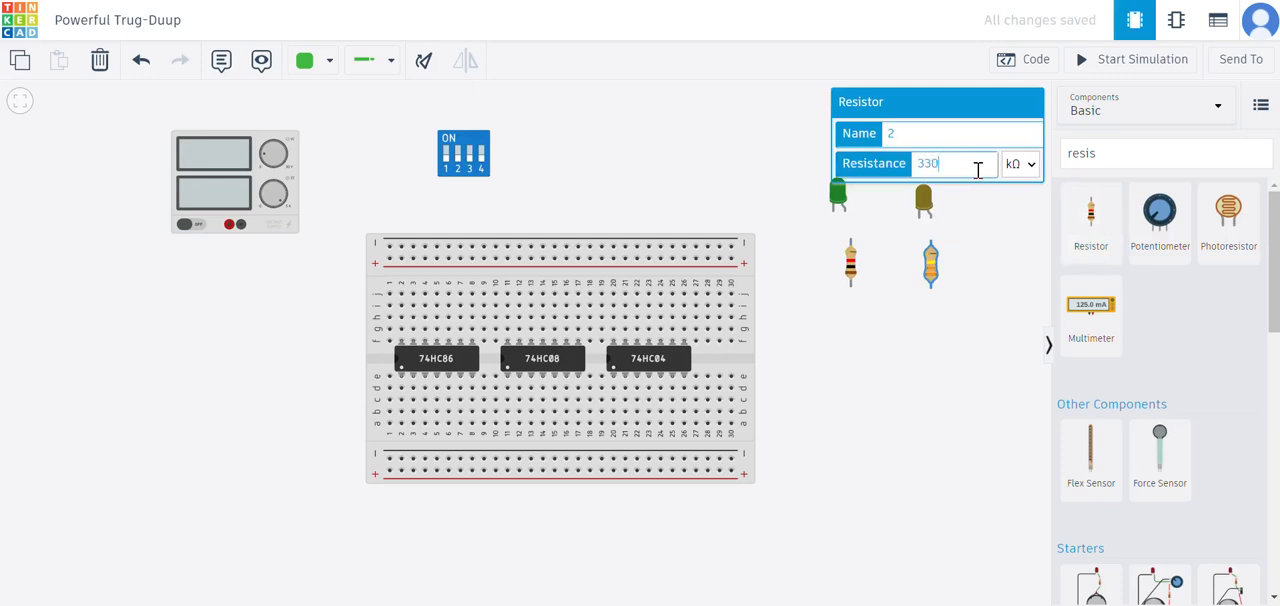
# - Set the resistance of both resistors to 330 Ω
pyautogui.click(1020, 164)
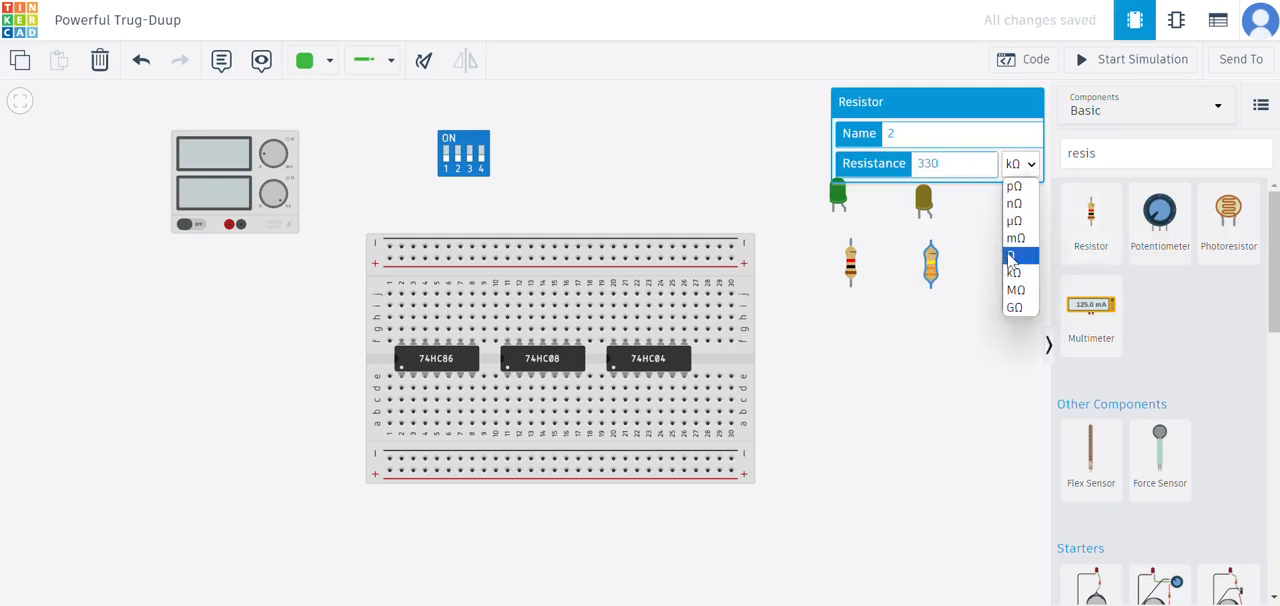
pyautogui.click(848, 262)
pyautogui.click(850, 263)
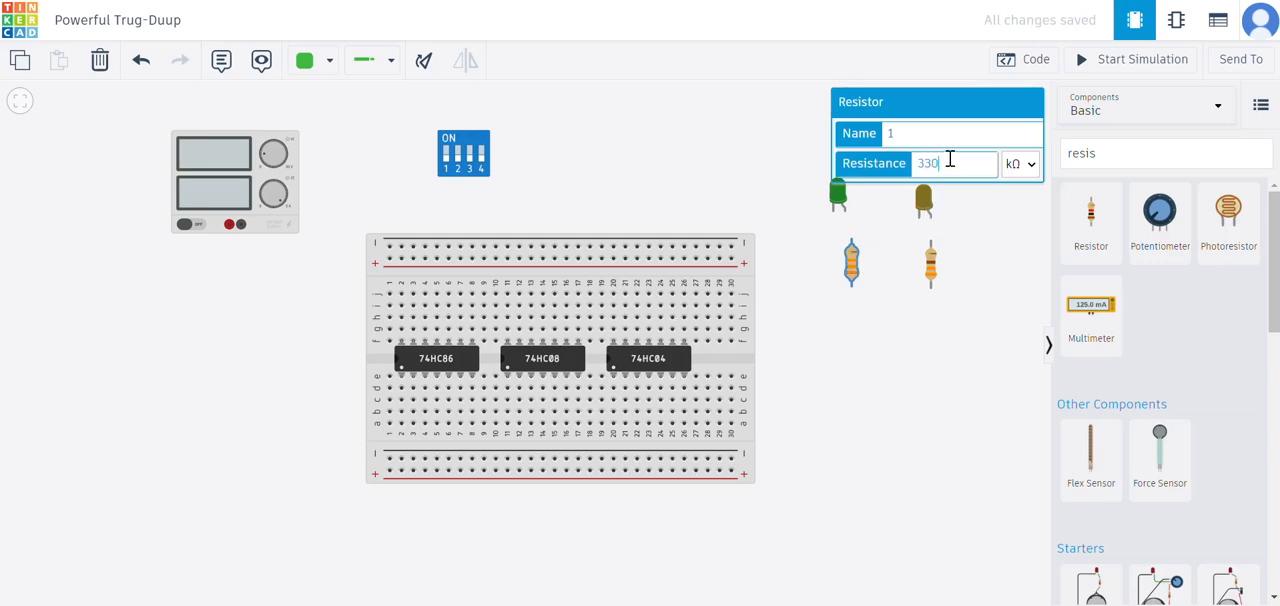
pyautogui.click(1018, 166)
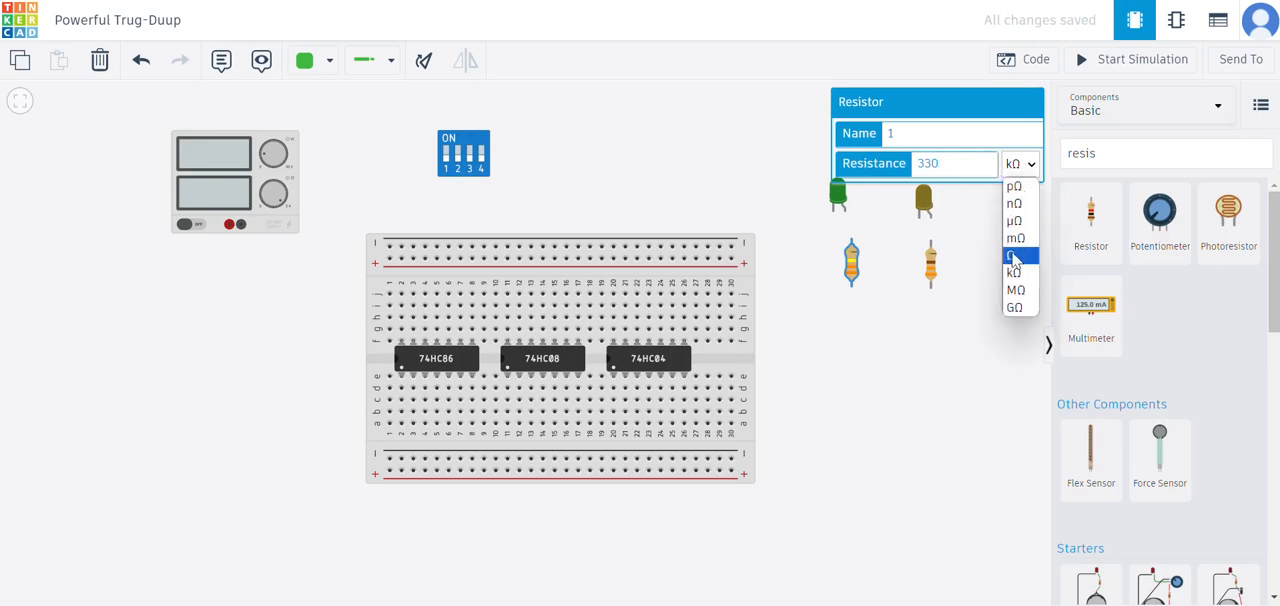
pyautogui.click(1016, 252)
# - Line up the resistors under the LEDs and wire each resistor's upper terminal to the straight left lead of its LED
pyautogui.moveTo(848, 262); pyautogui.dragTo(919, 258)
pyautogui.click(927, 264)
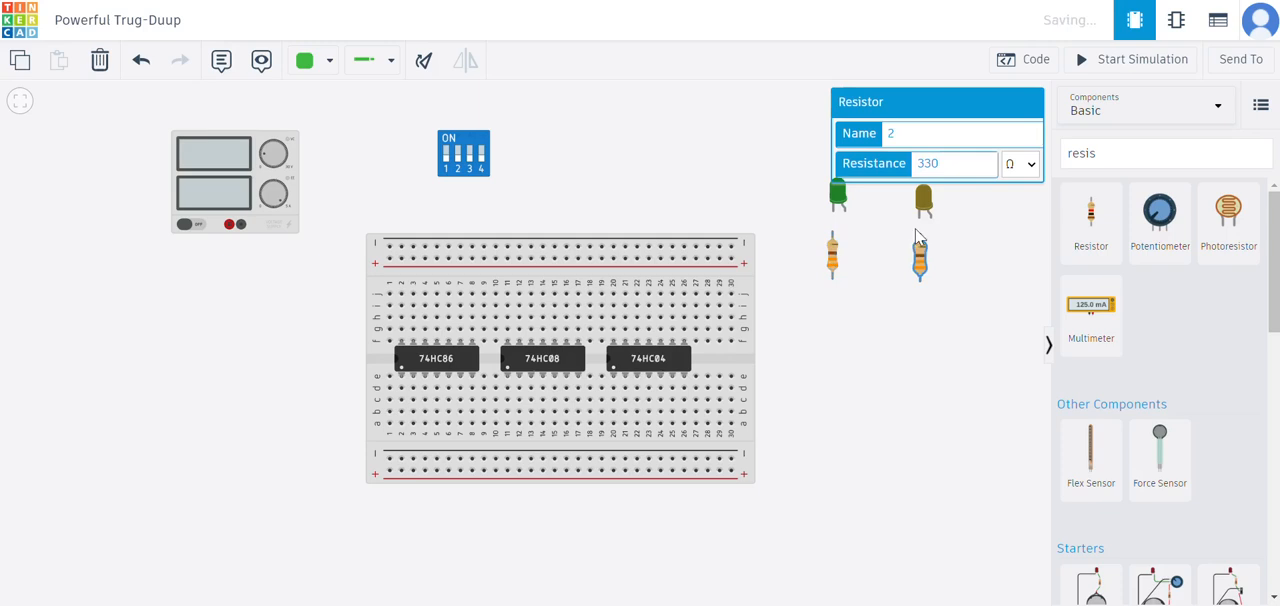
pyautogui.click(919, 217)
pyautogui.click(920, 236)
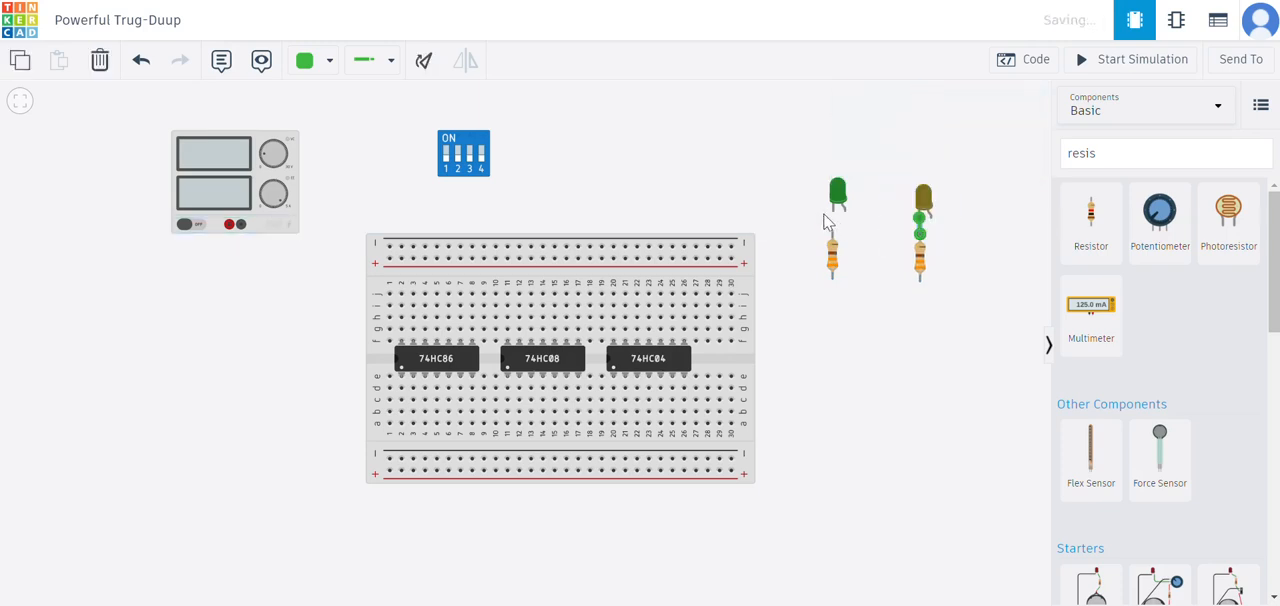
pyautogui.click(833, 214)
pyautogui.click(834, 240)
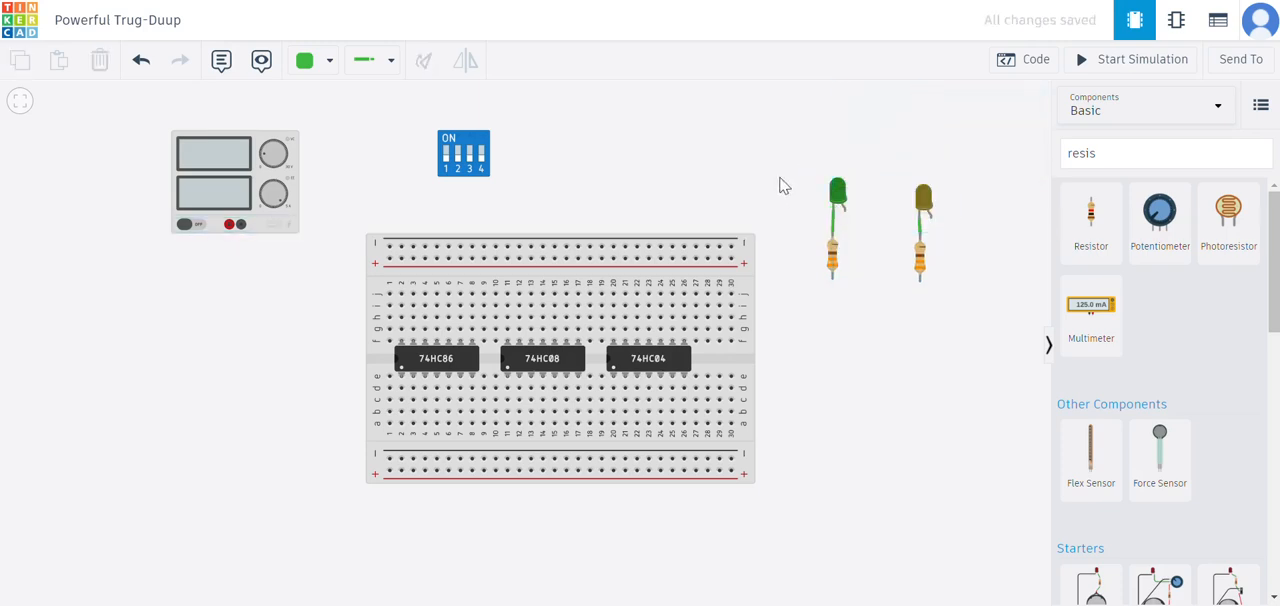
# - Wire the power supply's positive terminal to the first hole of the breadboard's upper positive rail, with a squared bend
pyautogui.click(231, 225)
pyautogui.click(240, 256)
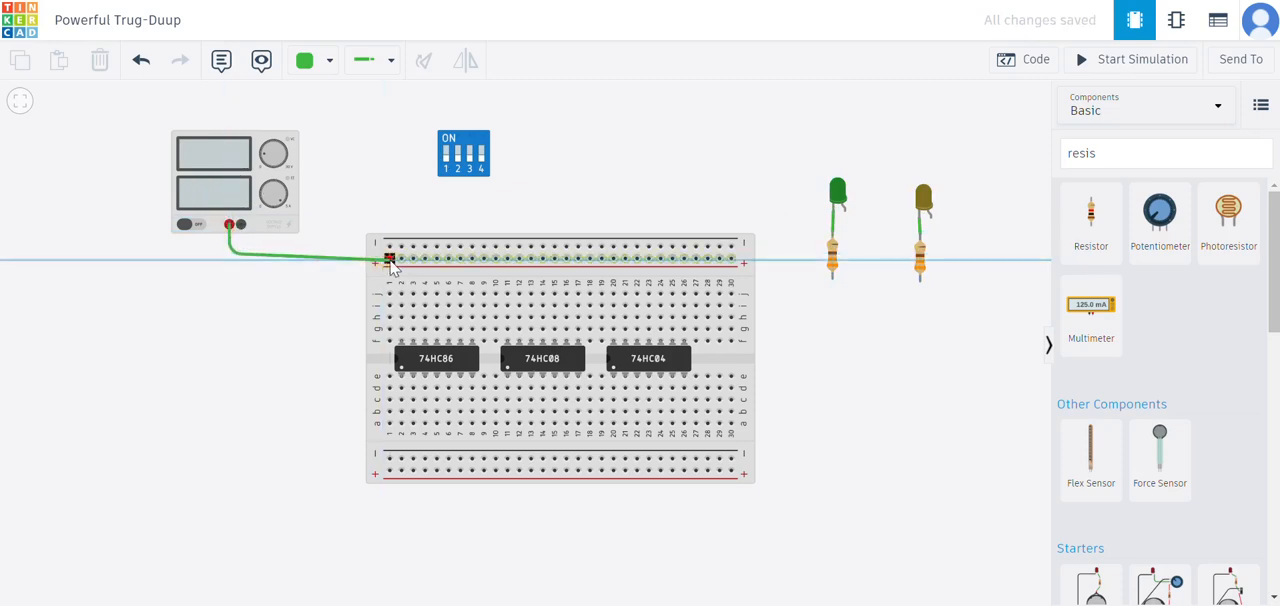
pyautogui.click(390, 260)
pyautogui.moveTo(230, 257); pyautogui.dragTo(231, 262)
# - Wire the power supply's negative terminal to the first hole of the breadboard's lower negative rail, bending it around the board's left side
pyautogui.click(244, 225)
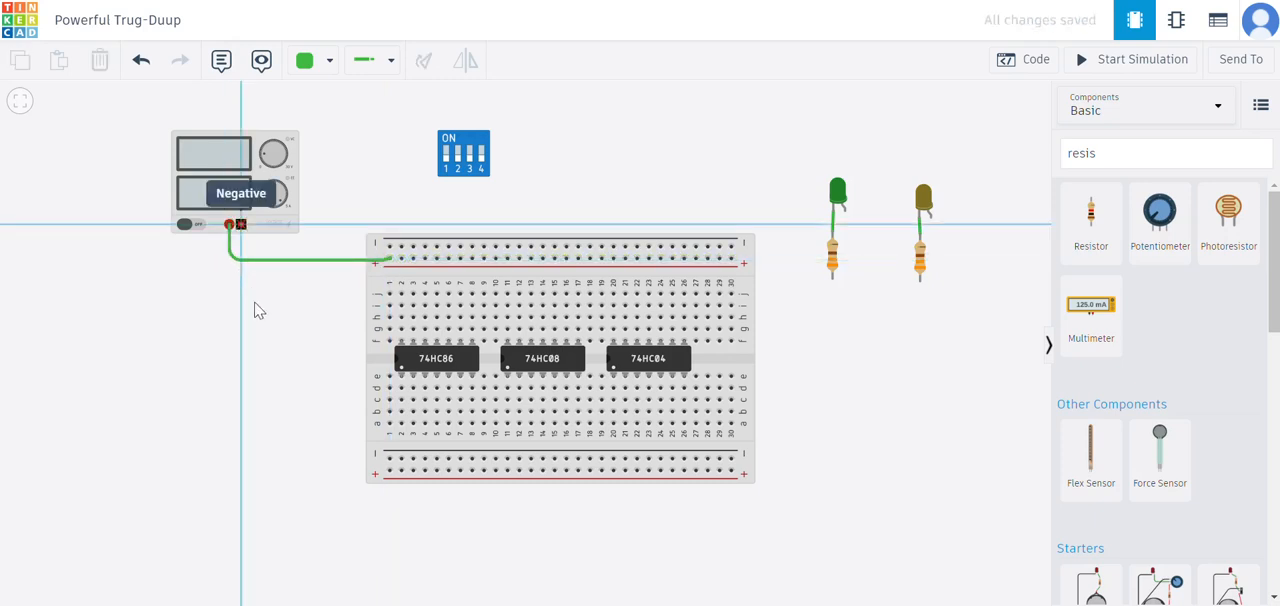
pyautogui.click(262, 465)
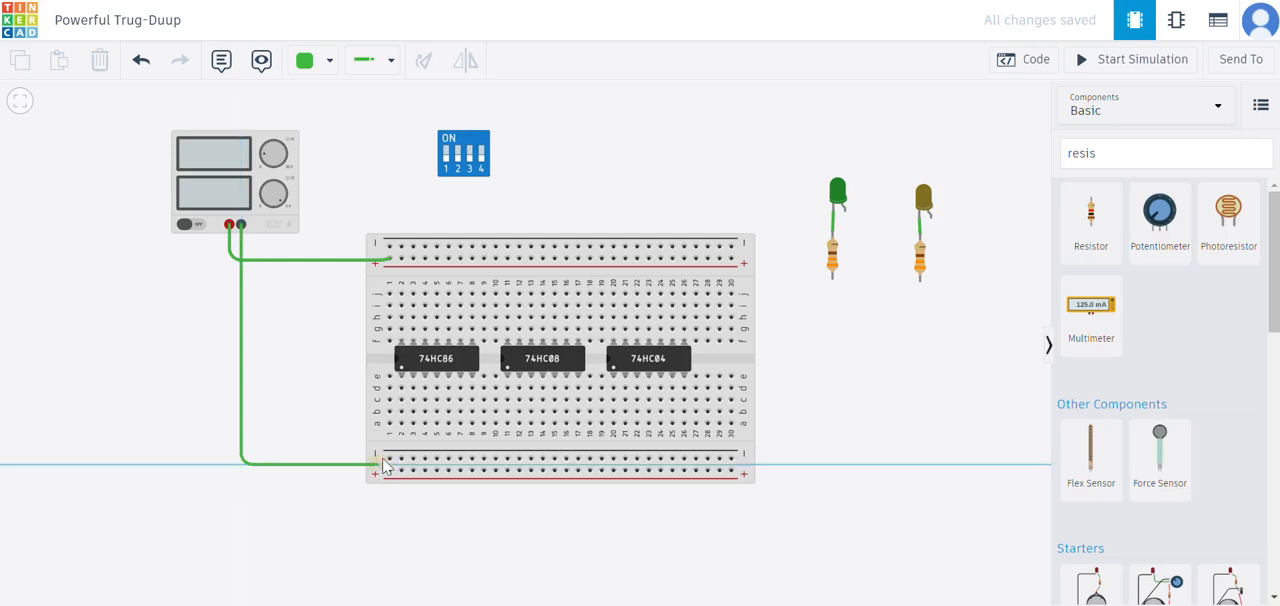
pyautogui.click(390, 458)
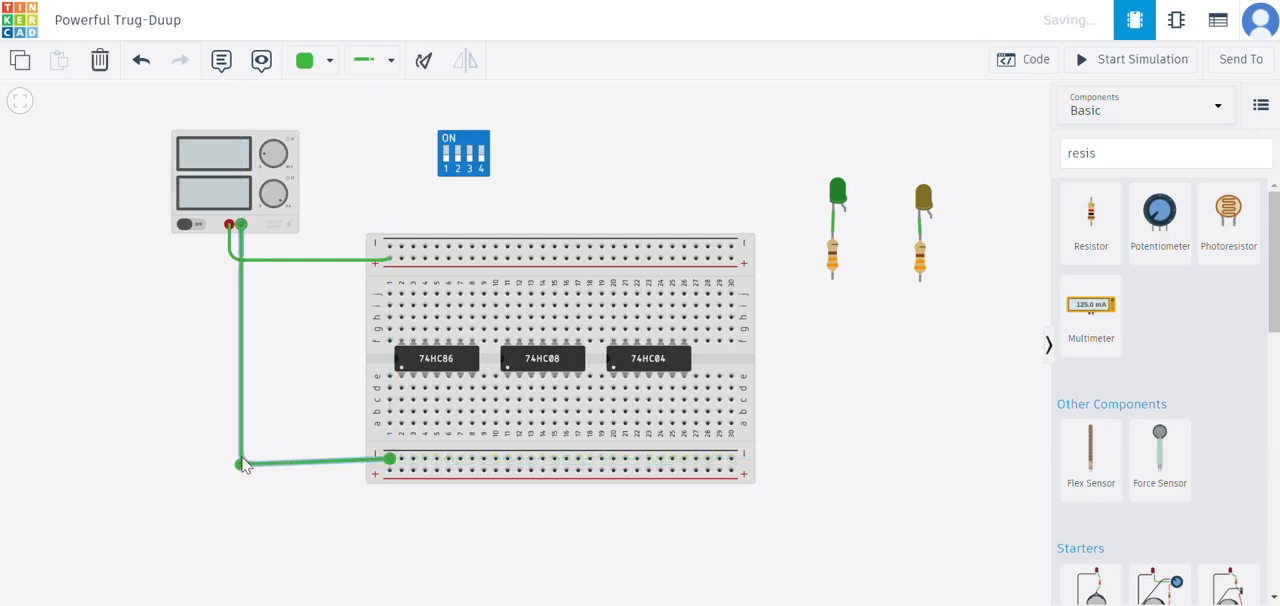
# - Square the negative supply wire's bend, and wire the green LED resistor's lower terminal to the lower negative rail at column 30
pyautogui.moveTo(242, 467); pyautogui.dragTo(241, 458)
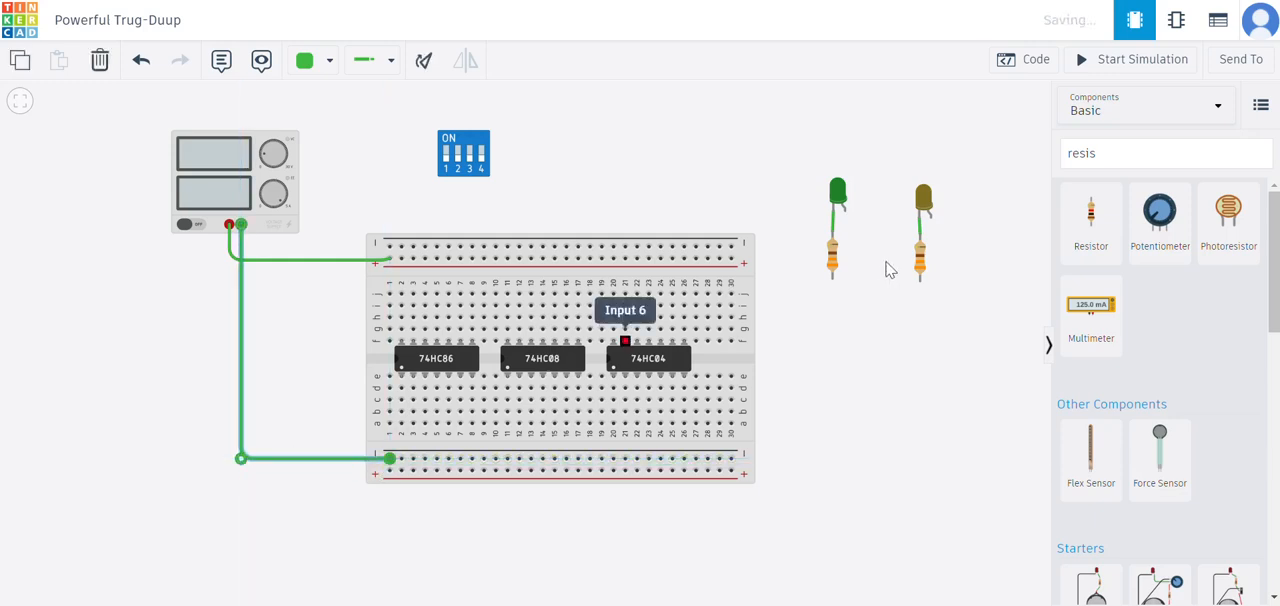
pyautogui.click(831, 277)
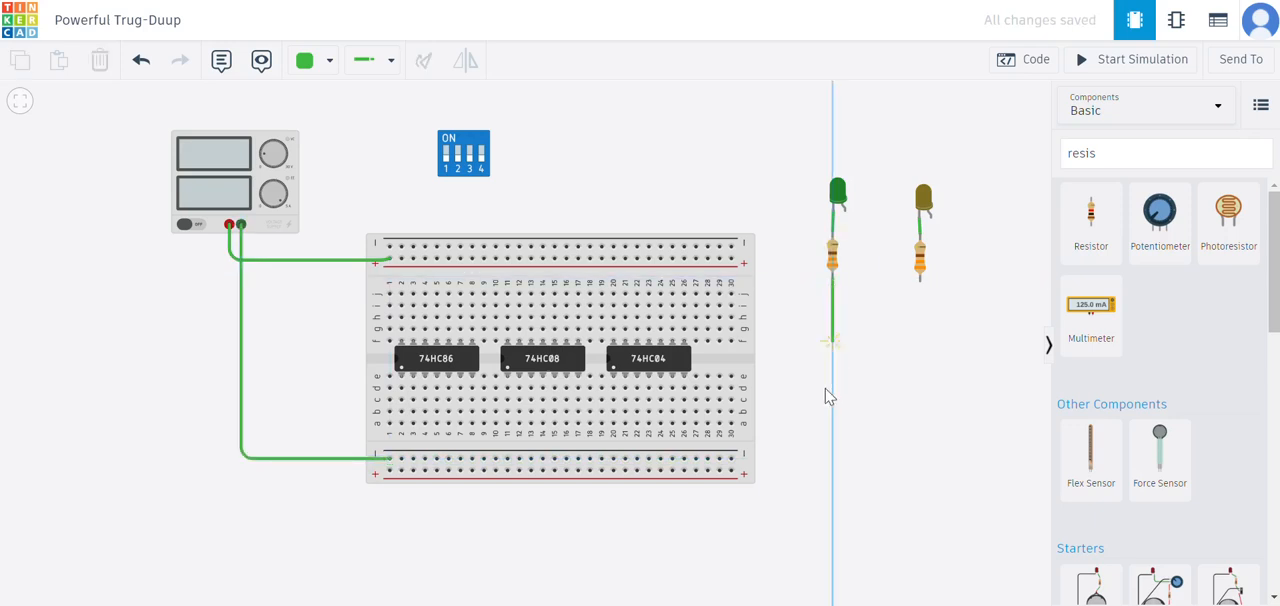
pyautogui.click(832, 459)
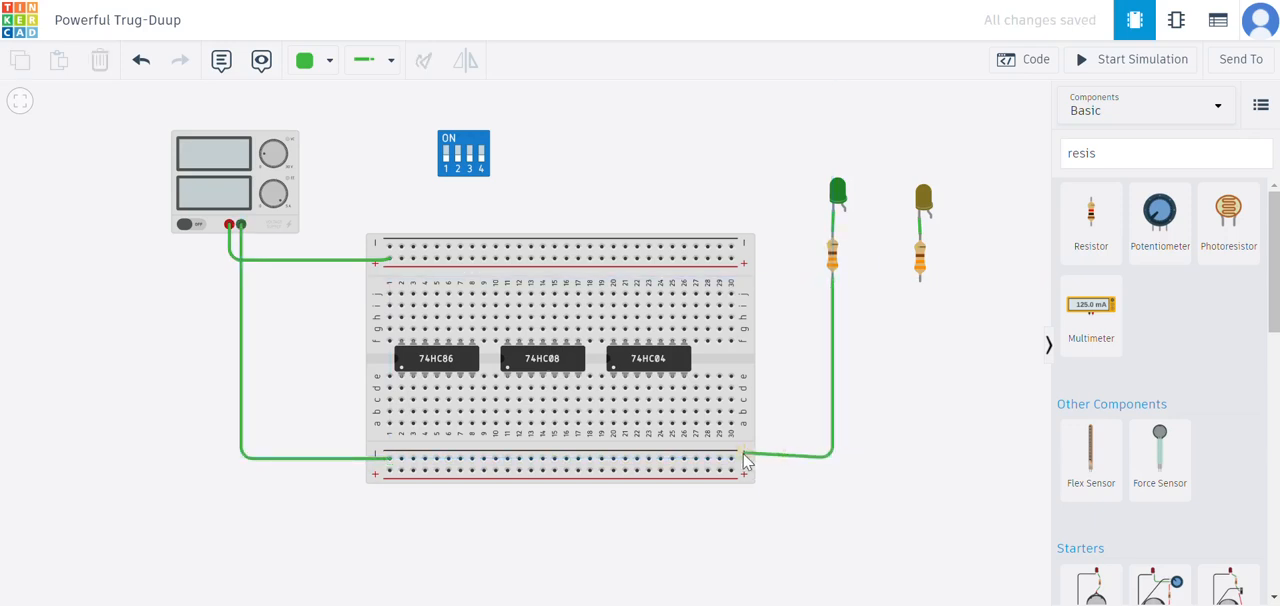
pyautogui.click(731, 459)
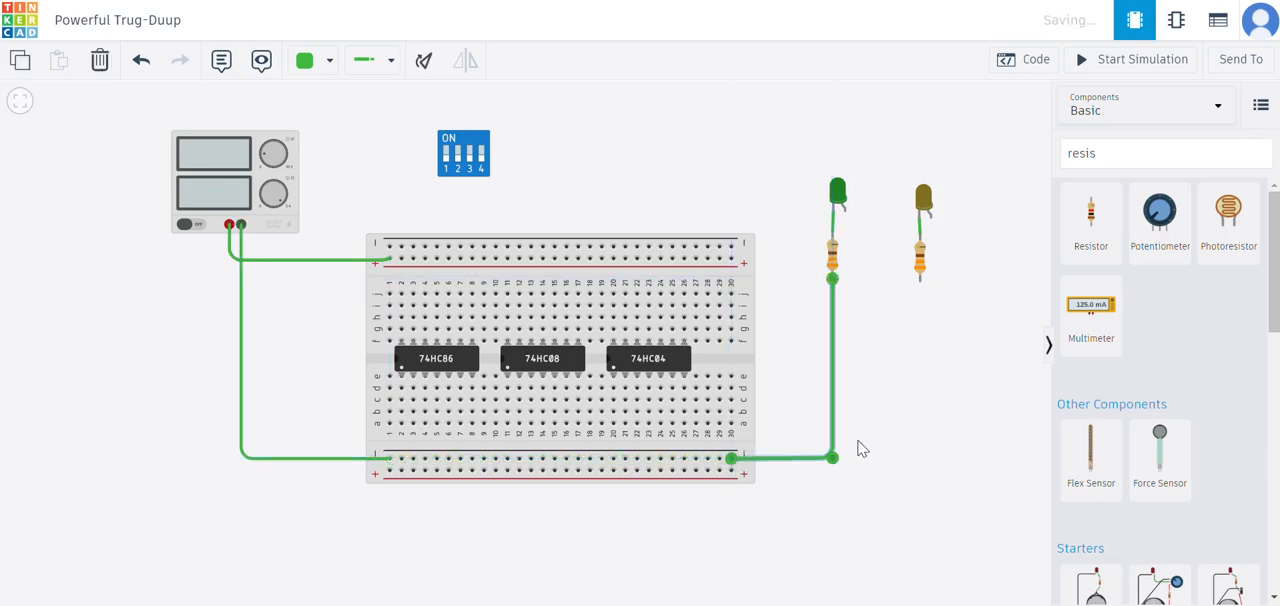
# - Wire the lower terminal of the yellow LED's resistor to the lower negative rail at column 29, with a squared bend
pyautogui.click(920, 280)
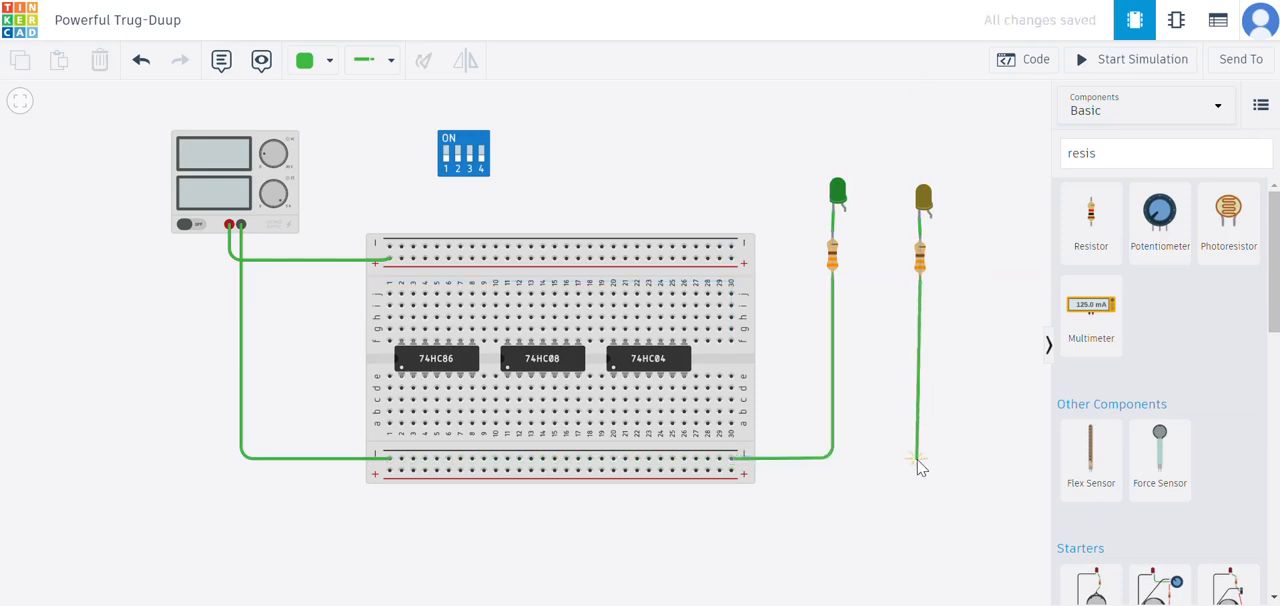
pyautogui.click(921, 459)
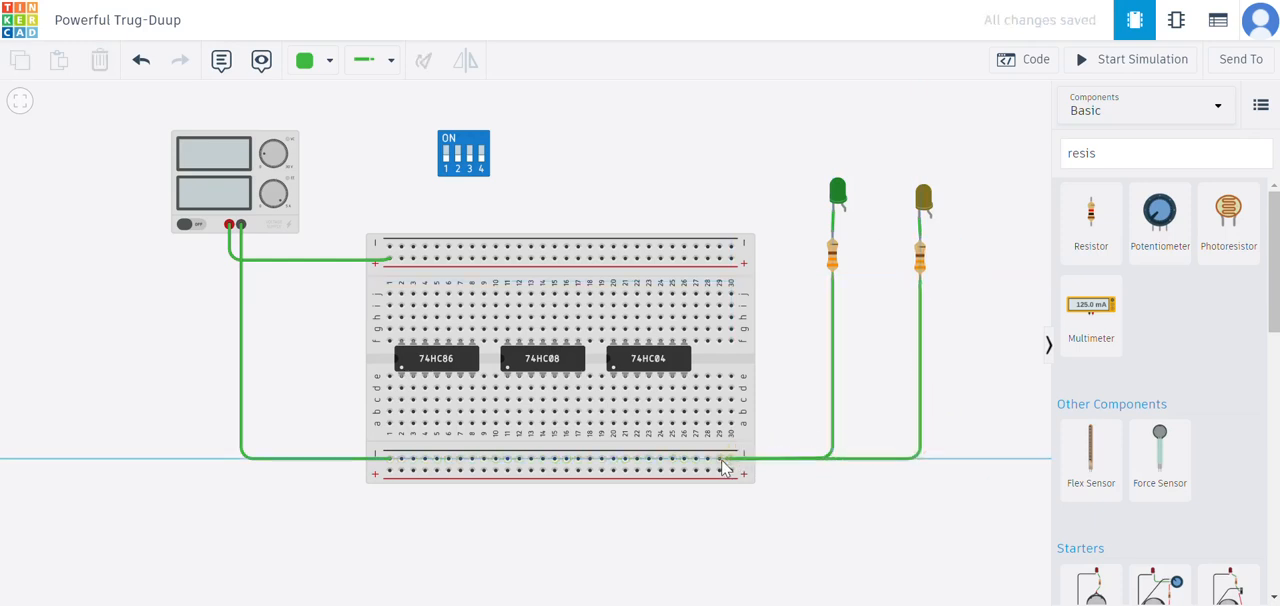
pyautogui.click(719, 458)
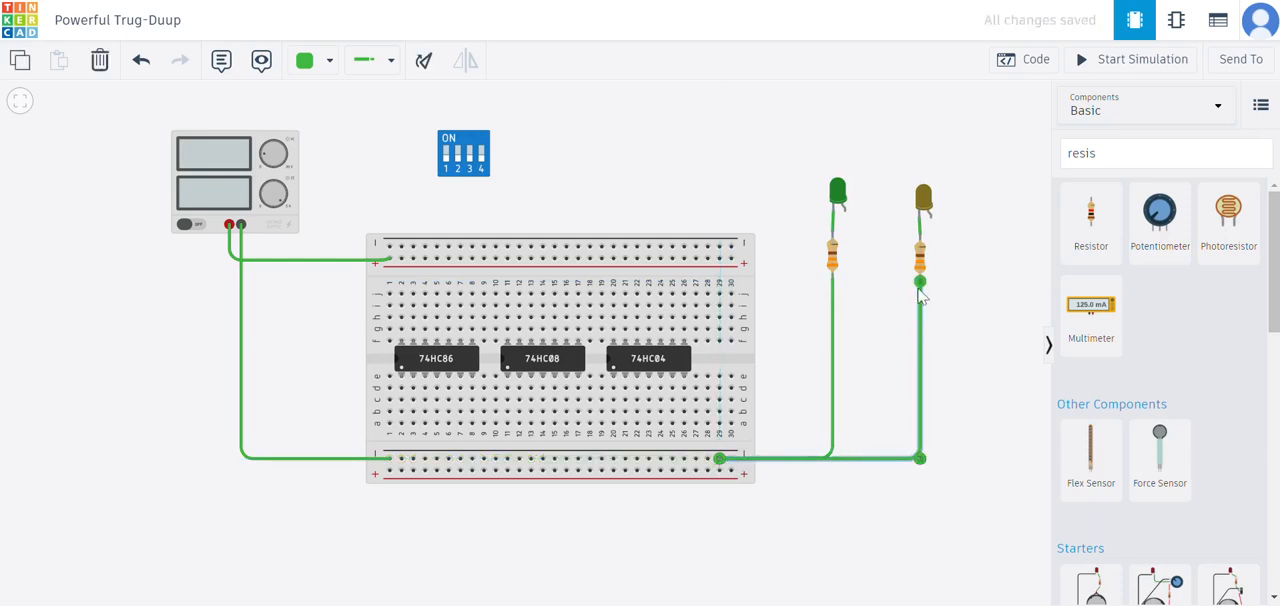
# - Nudge the yellow LED slightly upward and to the right above its resistor
pyautogui.click(928, 217)
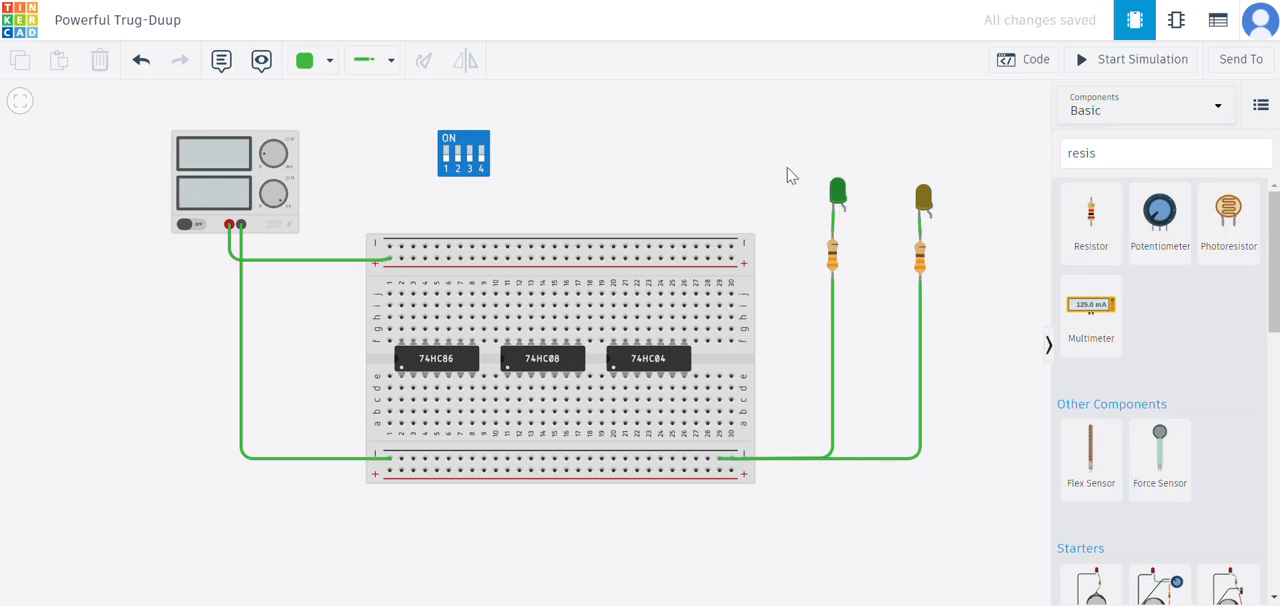
pyautogui.click(924, 200)
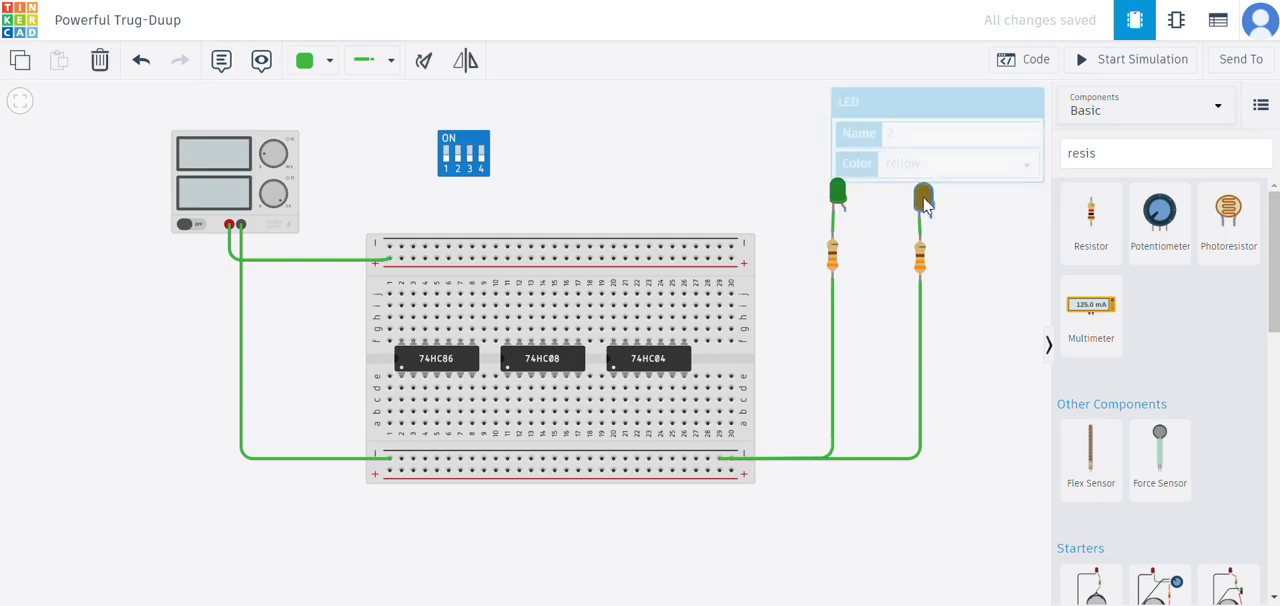
pyautogui.click(751, 114)
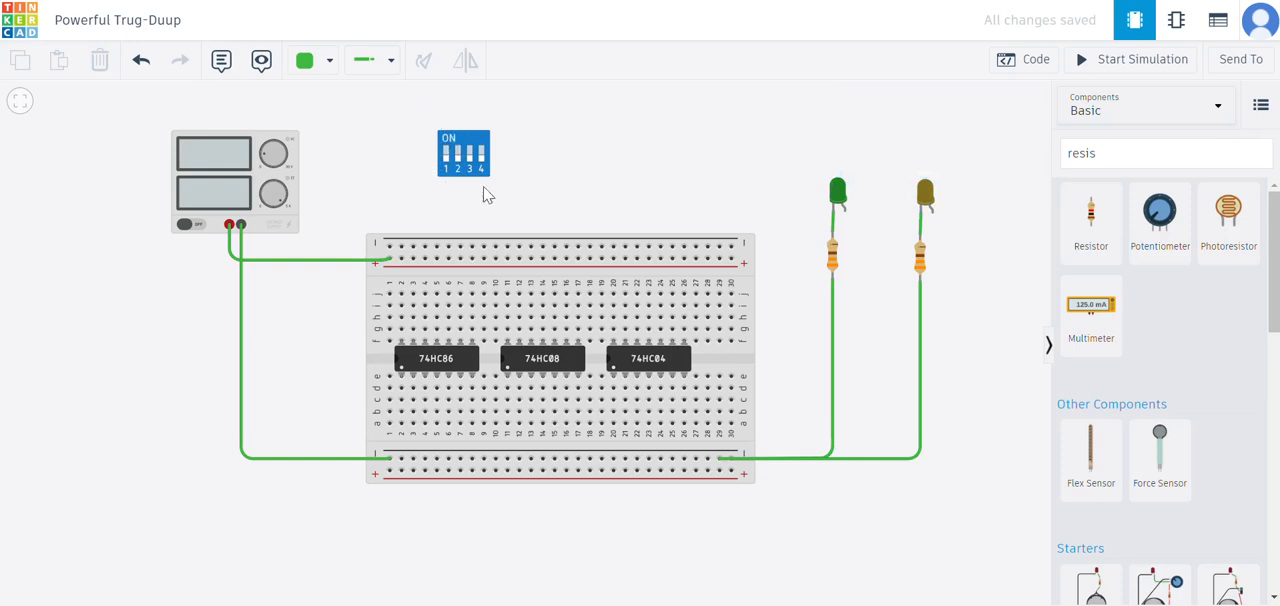
# - Wire DIP switch terminals 1B and 2B to the upper positive rail at columns 12 and 13, with squared bends
pyautogui.click(447, 136)
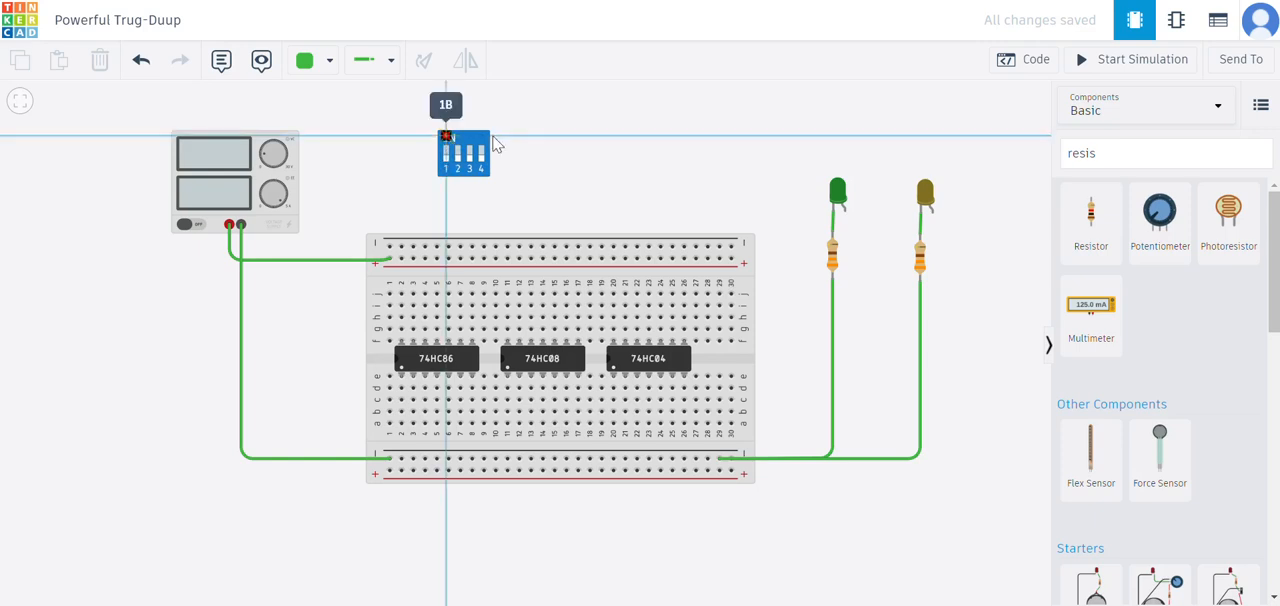
pyautogui.click(518, 137)
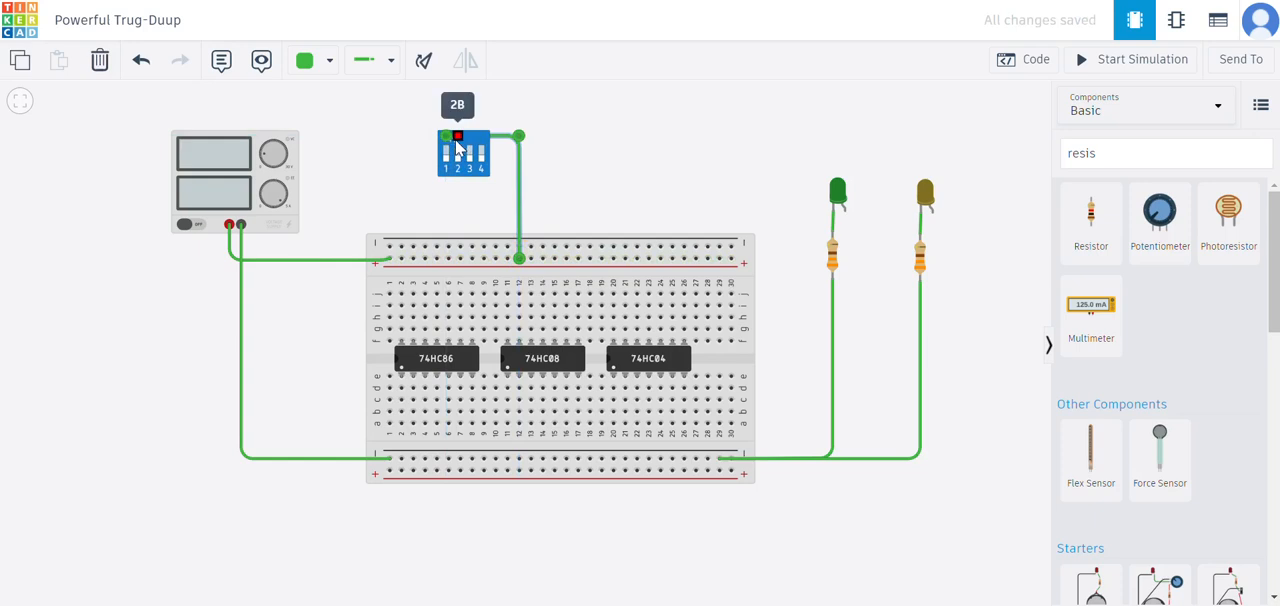
pyautogui.click(457, 138)
pyautogui.click(531, 256)
pyautogui.moveTo(548, 136); pyautogui.dragTo(530, 137)
pyautogui.click(519, 161)
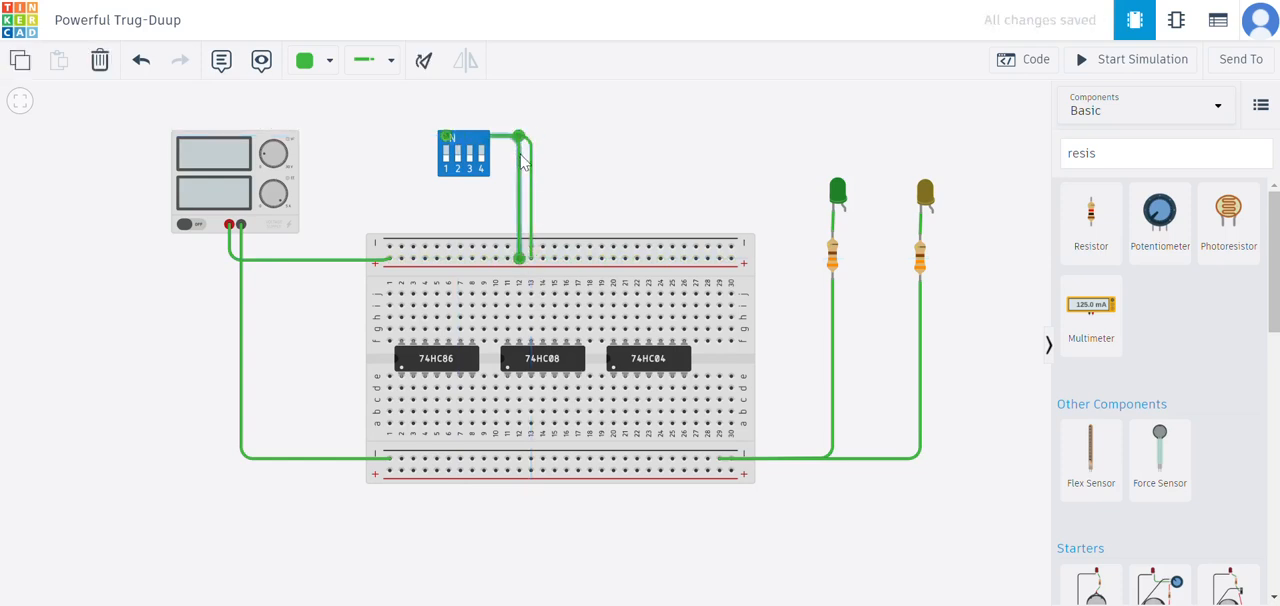
pyautogui.click(537, 142)
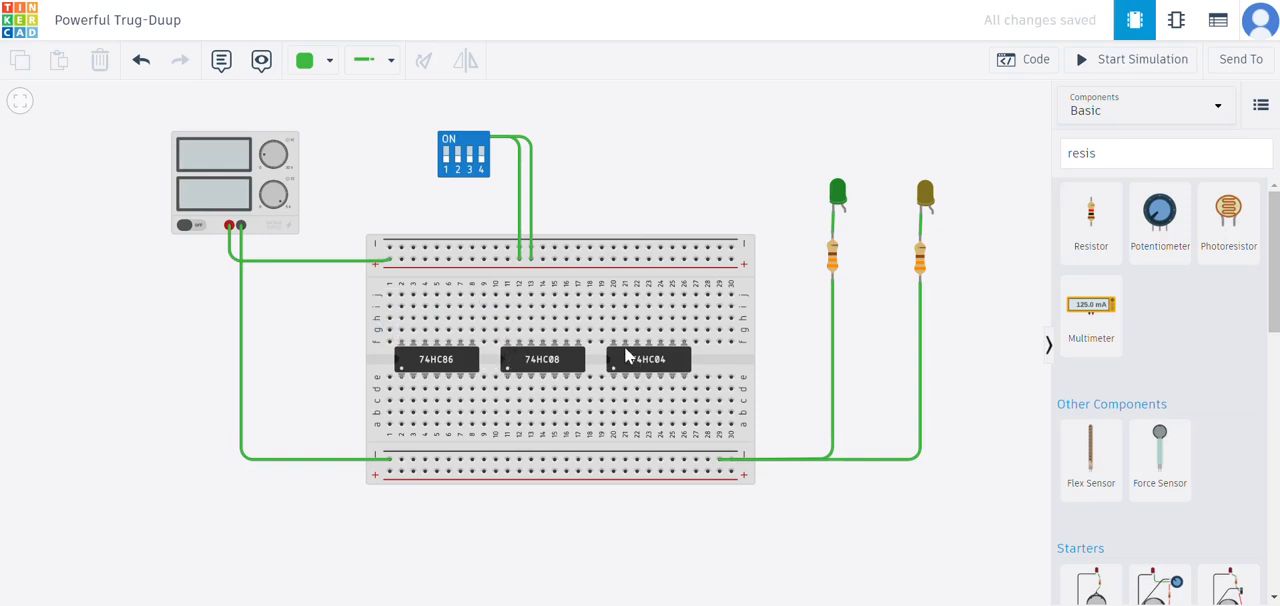
# - Wire the upper-left supply pin of each chip, at row j of columns 20, 2 and 11, straight to the upper positive rail
pyautogui.click(614, 298)
pyautogui.click(615, 261)
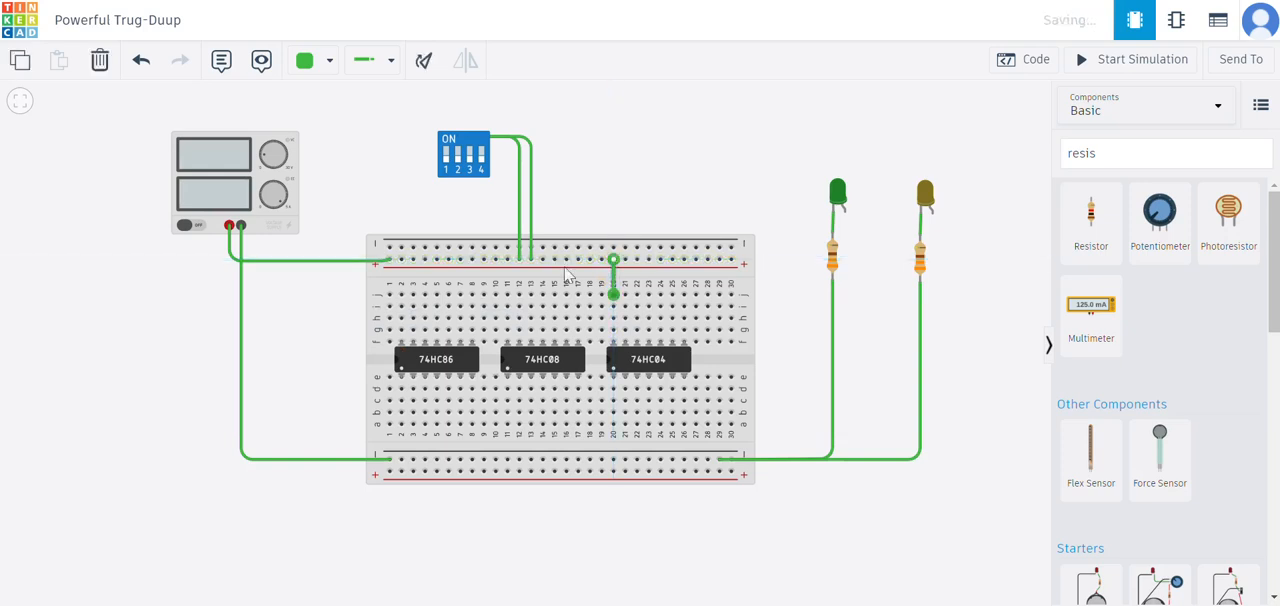
pyautogui.click(401, 293)
pyautogui.click(401, 260)
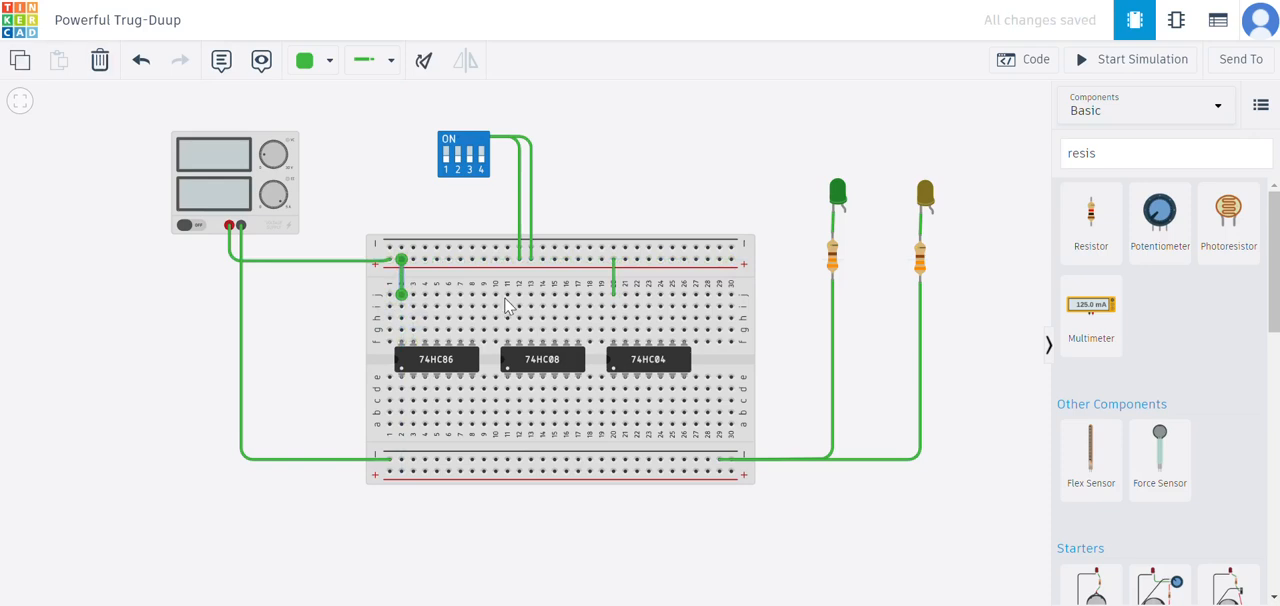
pyautogui.click(507, 295)
pyautogui.click(507, 261)
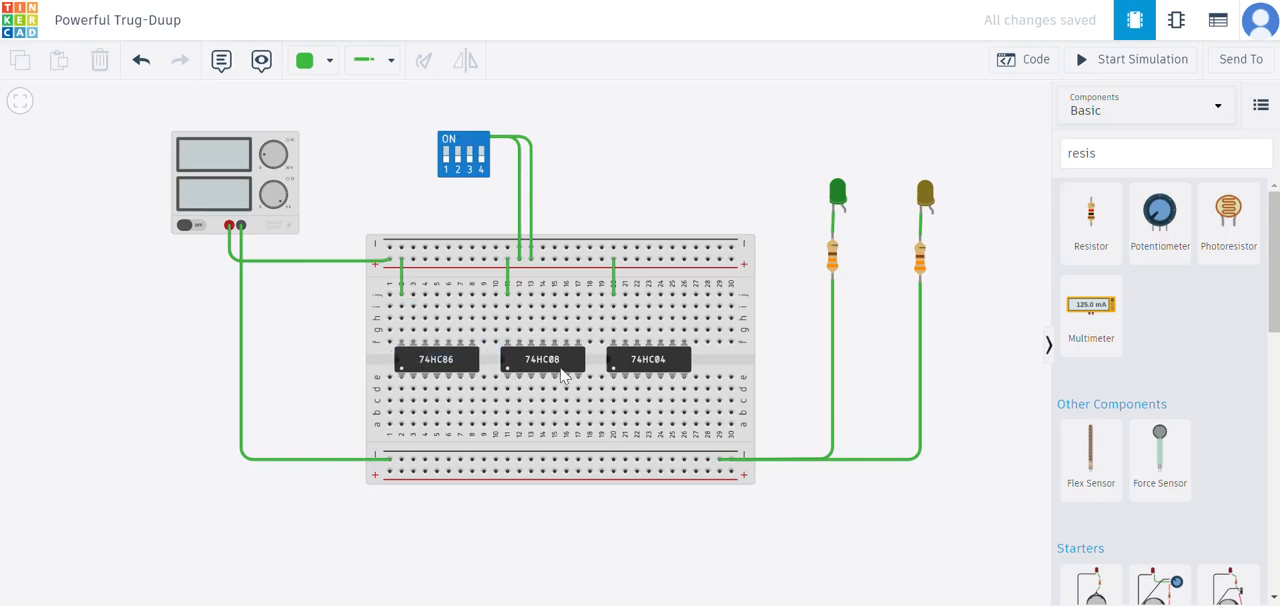
# - Wire the lower-right ground pin of each chip, at row a of columns 8, 17 and 26, straight to the lower negative rail
pyautogui.click(472, 424)
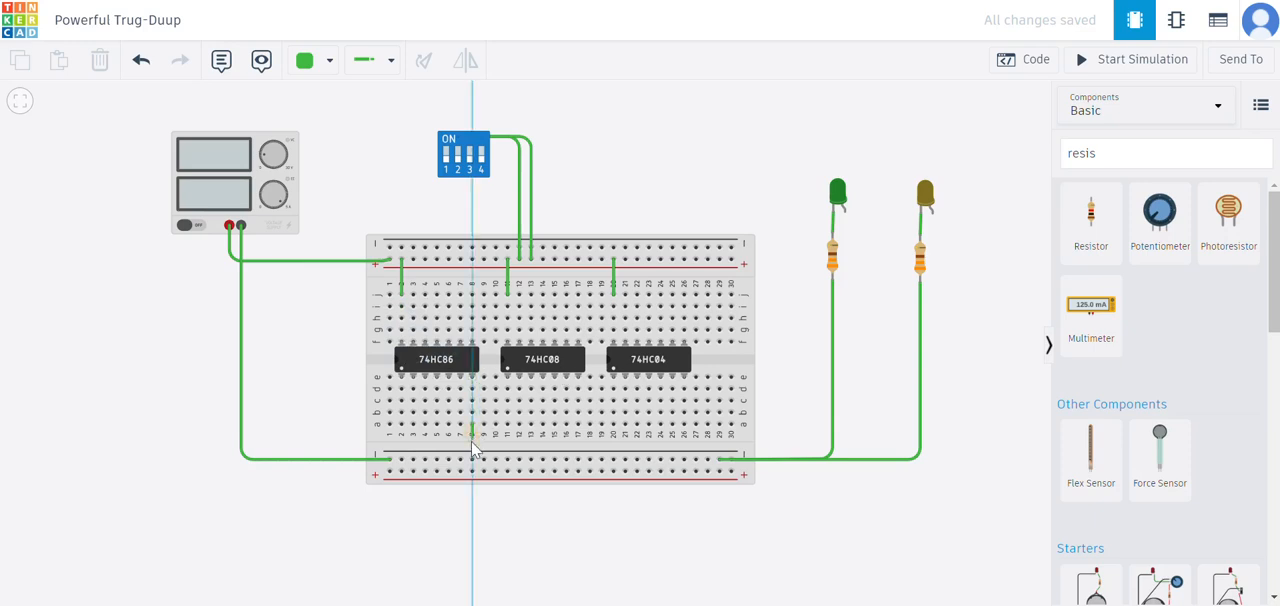
pyautogui.click(472, 459)
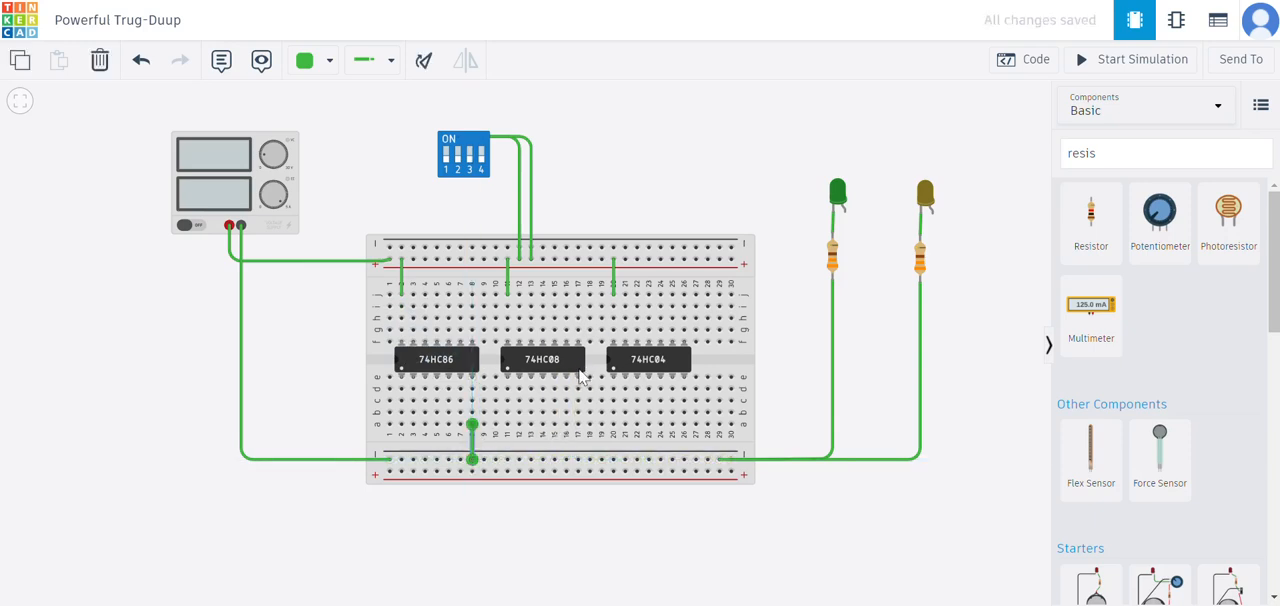
pyautogui.click(578, 424)
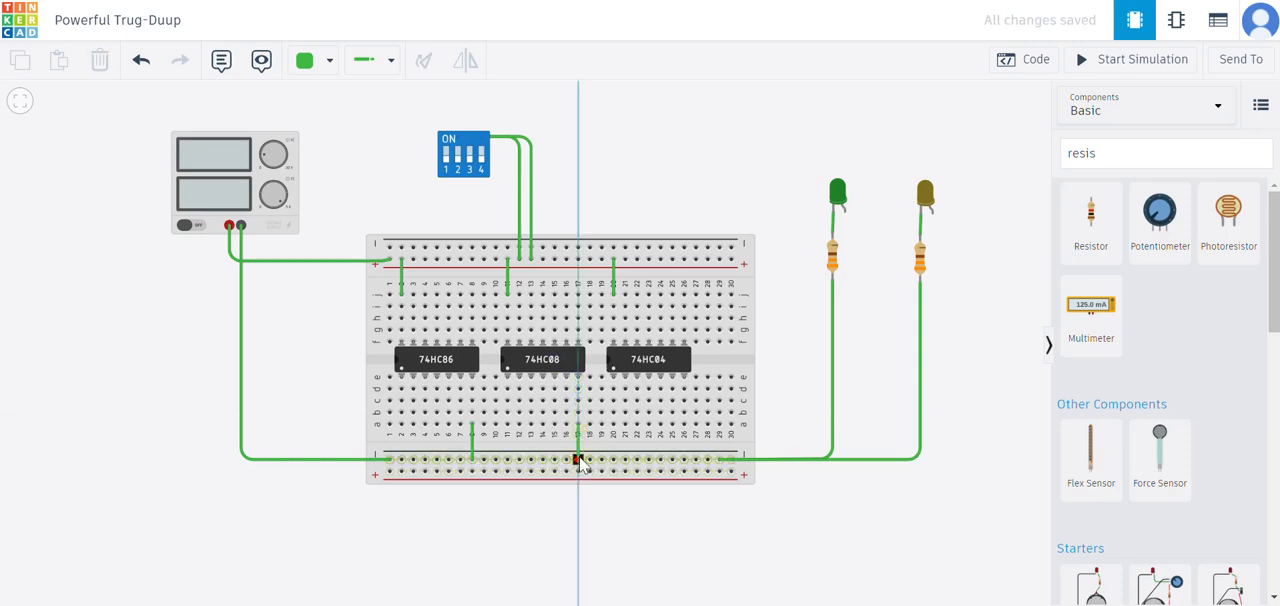
pyautogui.click(578, 459)
pyautogui.click(686, 425)
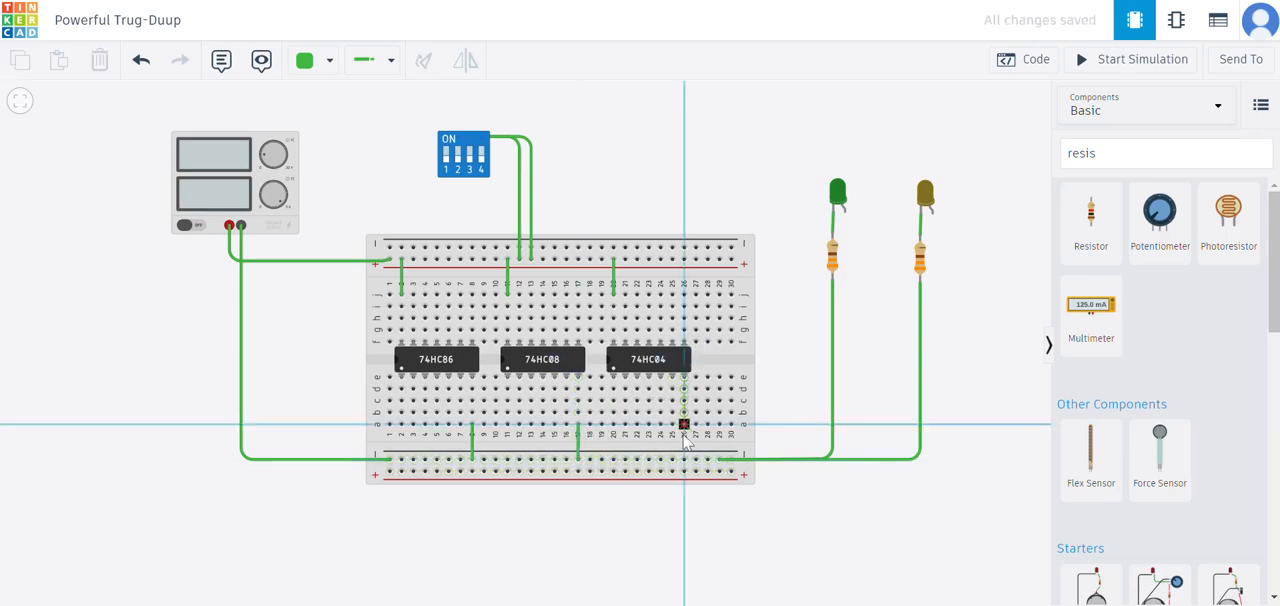
pyautogui.click(684, 459)
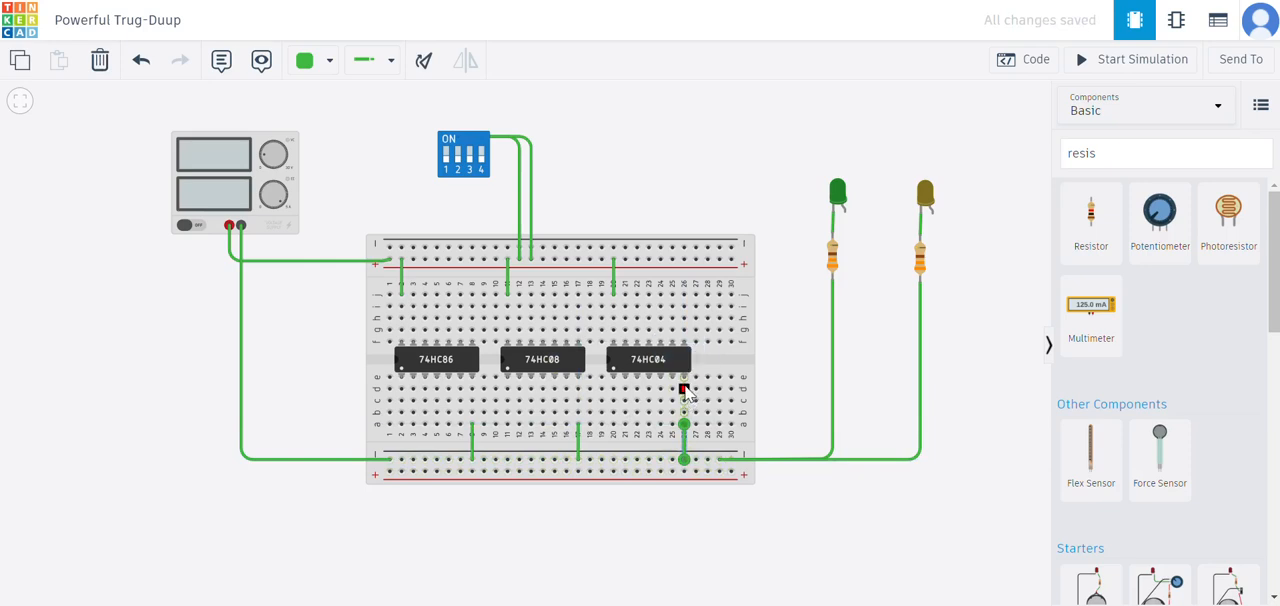
pyautogui.click(685, 390)
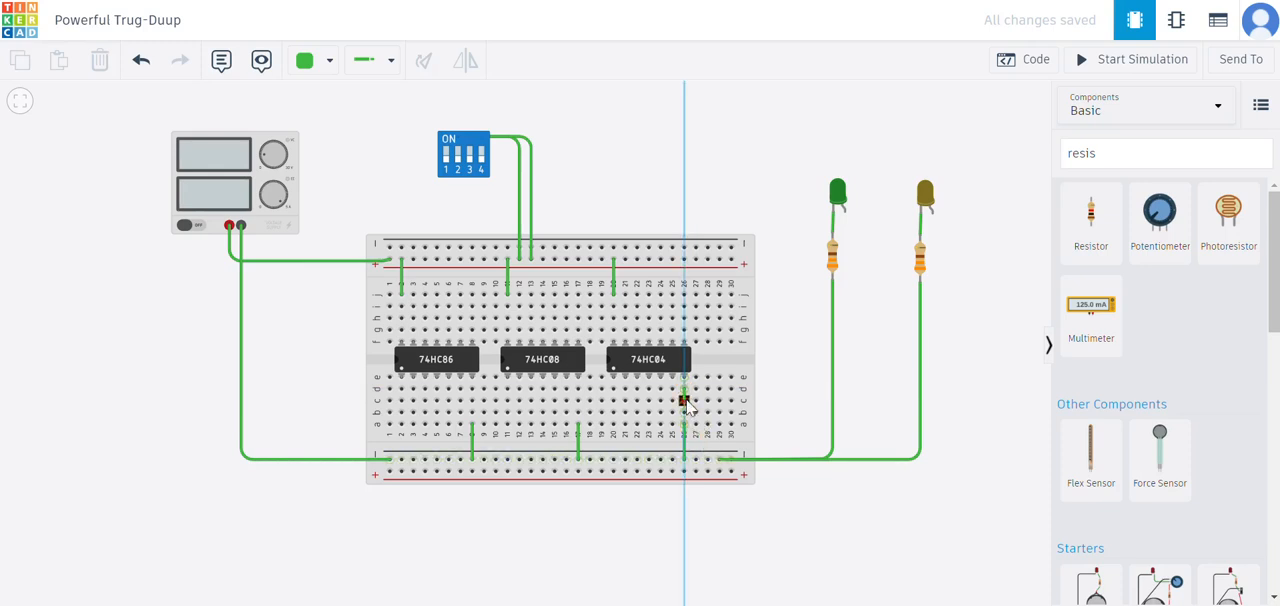
pyautogui.click(685, 450)
pyautogui.press('Escape')
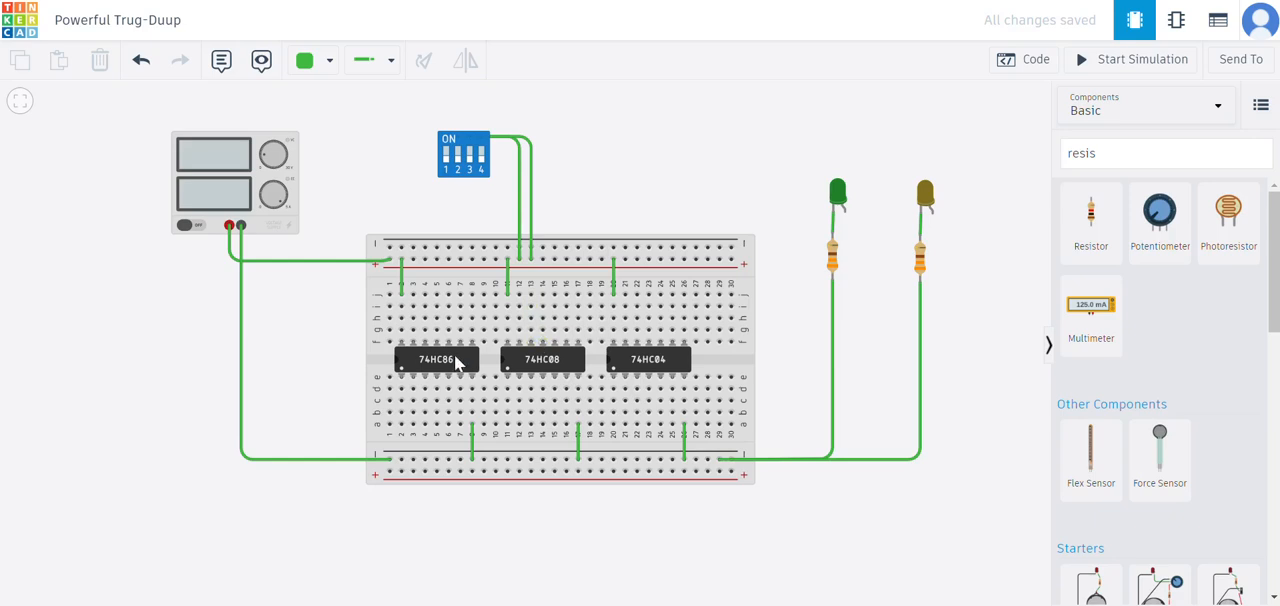
pyautogui.click(412, 368)
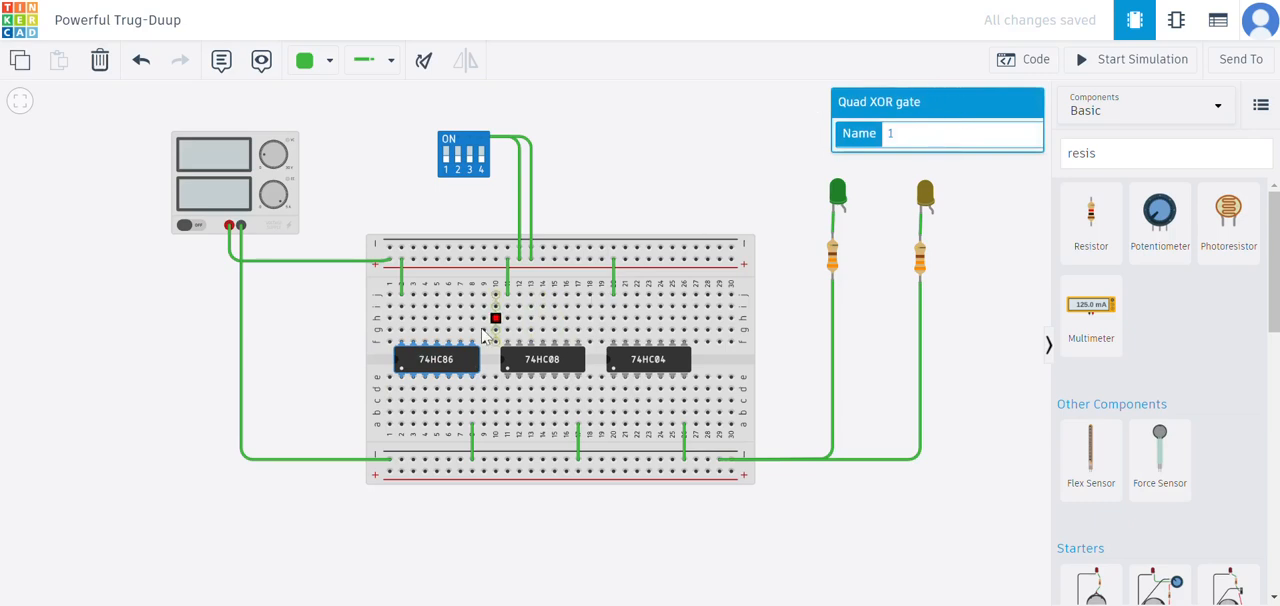
pyautogui.click(586, 186)
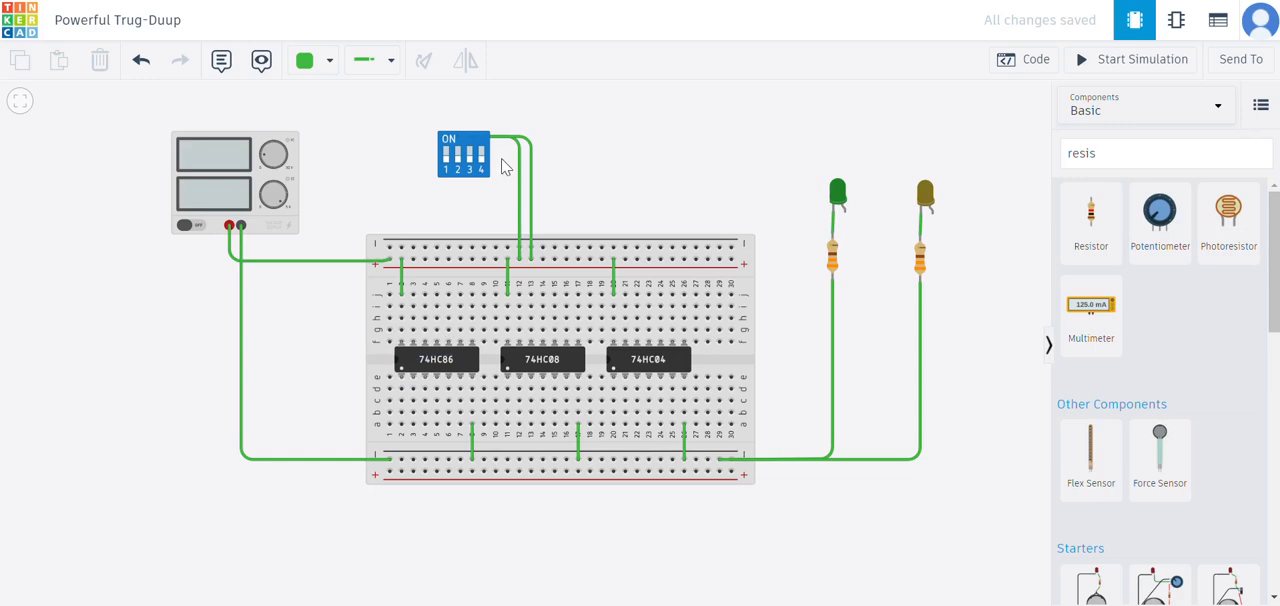
# - Wire DIP switch terminals 1A and 2A to the 74HC86's first two input pins at row d, columns 2 and 3, with squared bends
pyautogui.click(446, 172)
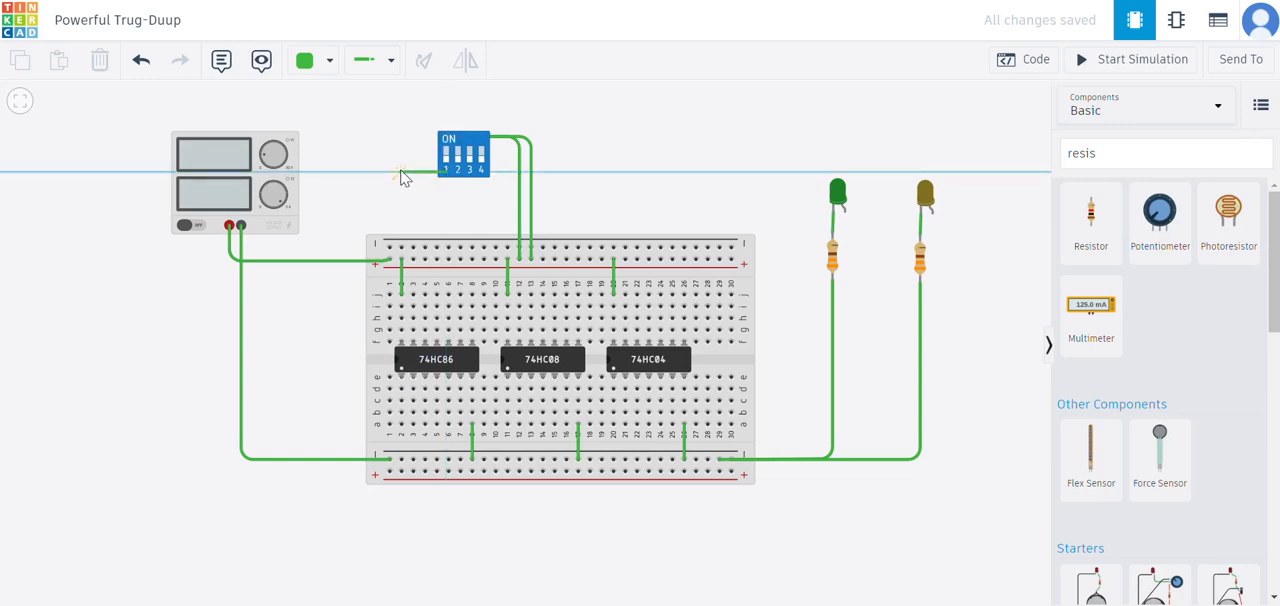
pyautogui.click(401, 390)
pyautogui.click(457, 172)
pyautogui.click(421, 174)
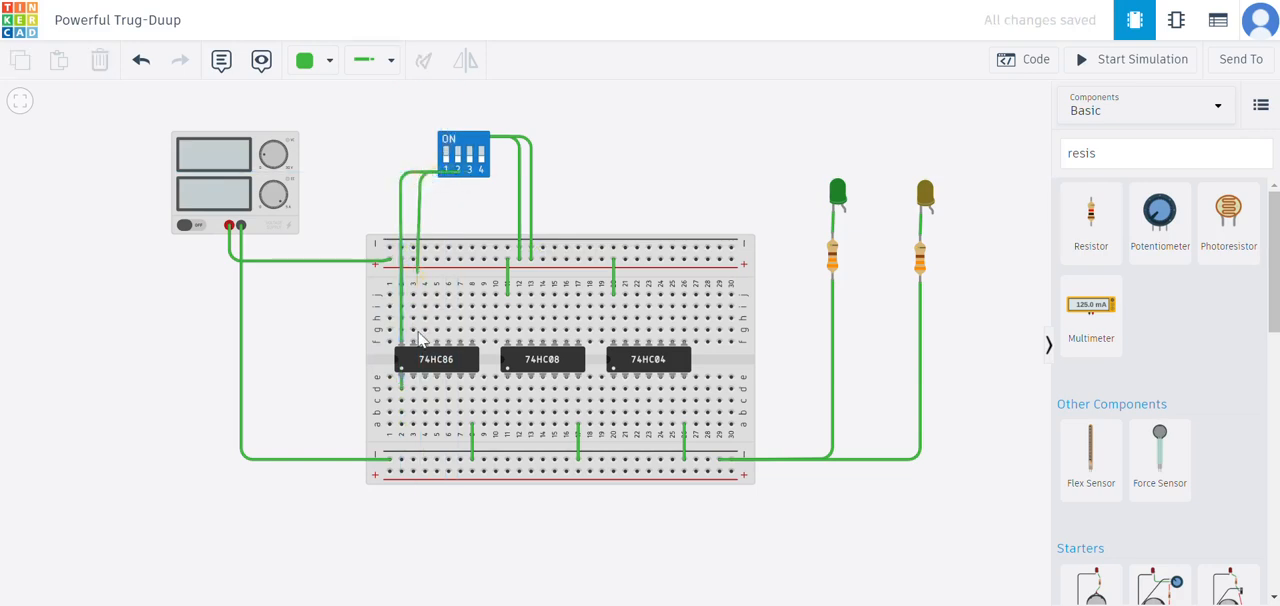
pyautogui.click(413, 390)
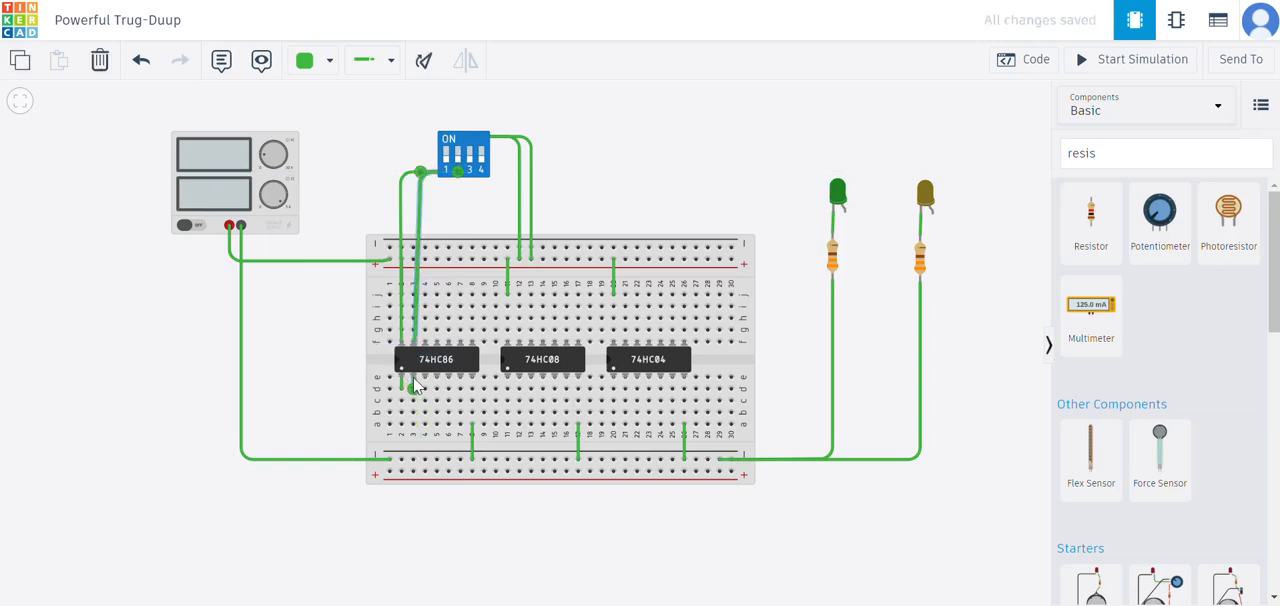
pyautogui.moveTo(420, 172); pyautogui.dragTo(402, 173)
pyautogui.click(401, 184)
pyautogui.click(452, 208)
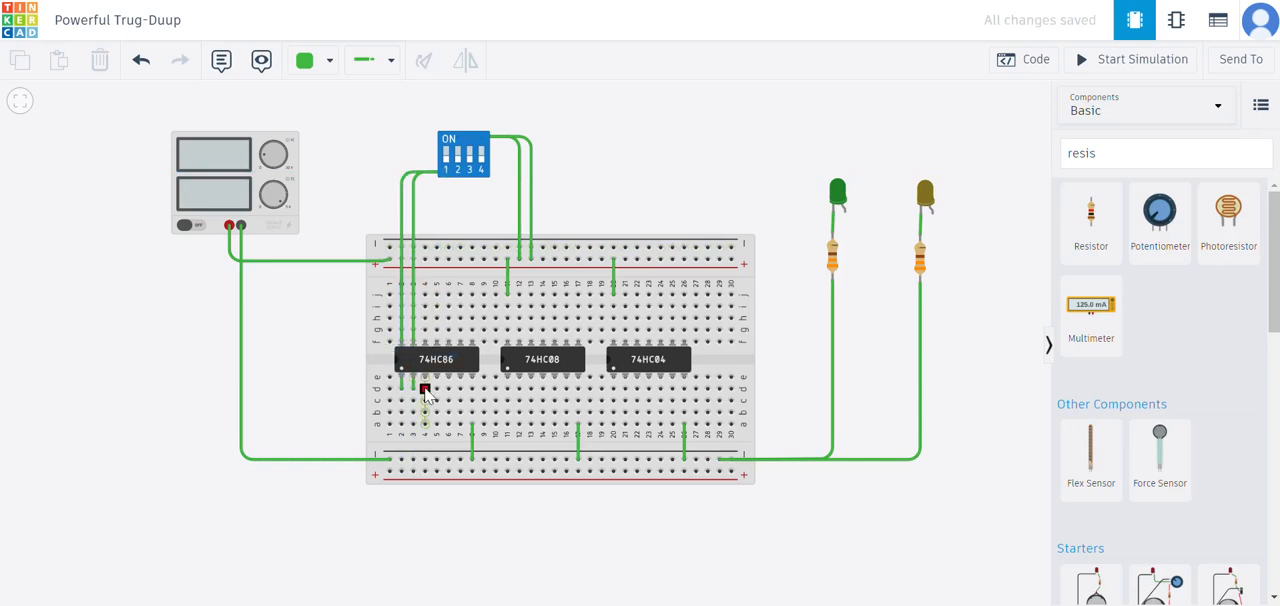
# - Wire the 74HC86's first output pin at row d, column 4 to the green LED's anode, with a squared bend
pyautogui.click(425, 390)
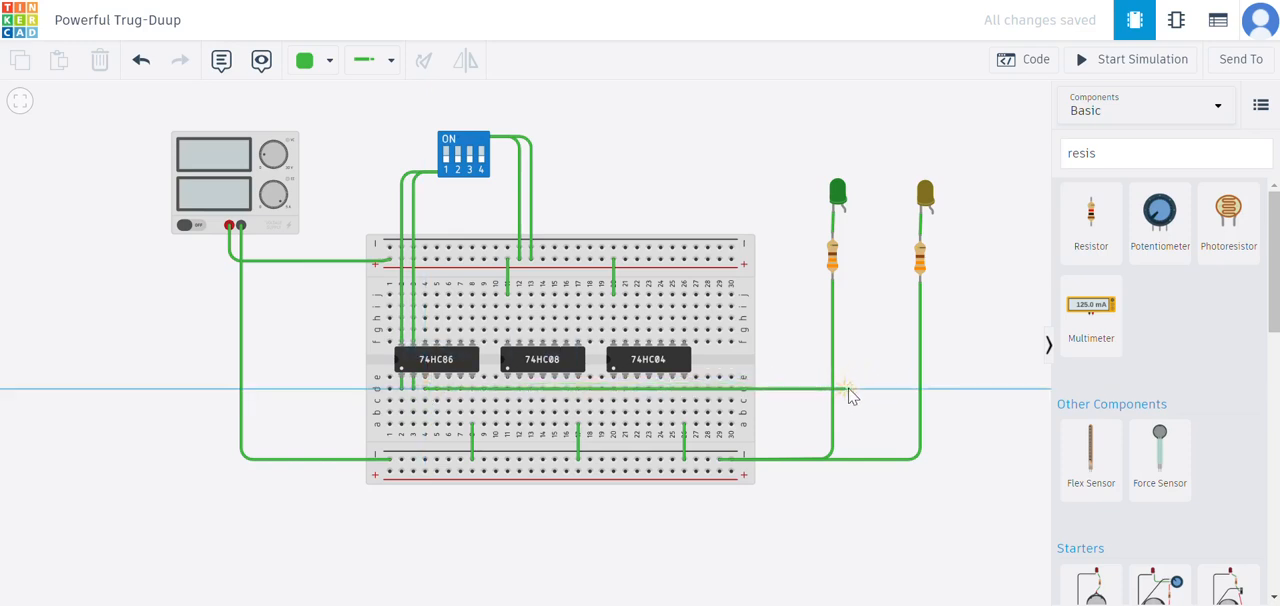
pyautogui.click(851, 389)
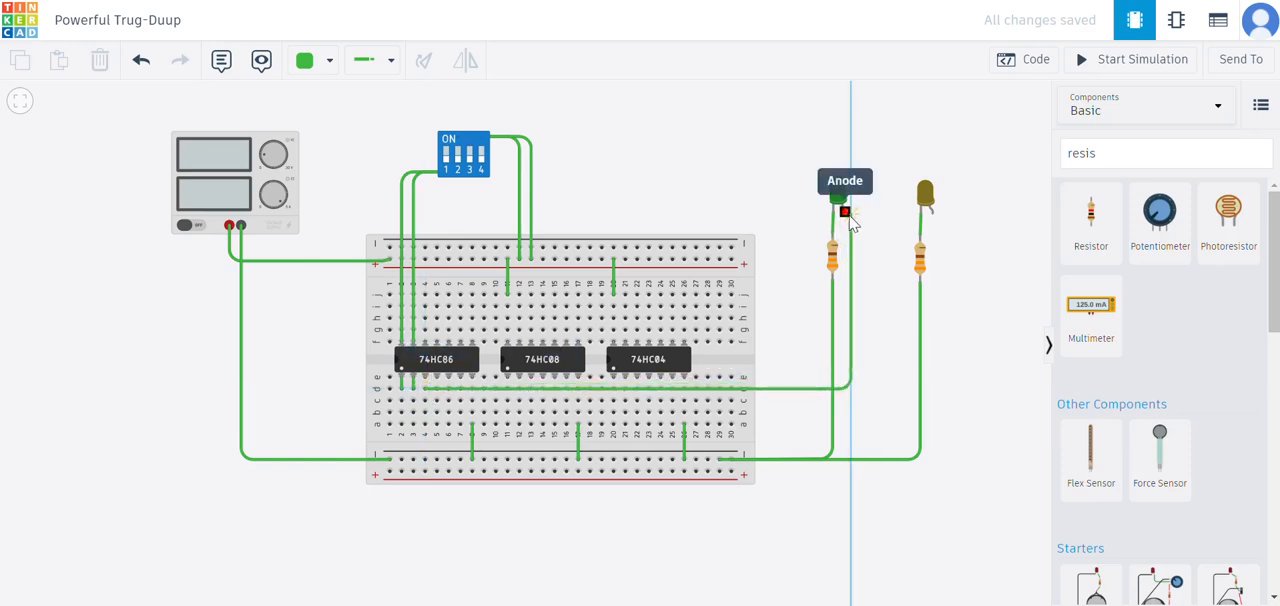
pyautogui.click(849, 226)
pyautogui.moveTo(854, 391); pyautogui.dragTo(846, 389)
pyautogui.click(843, 200)
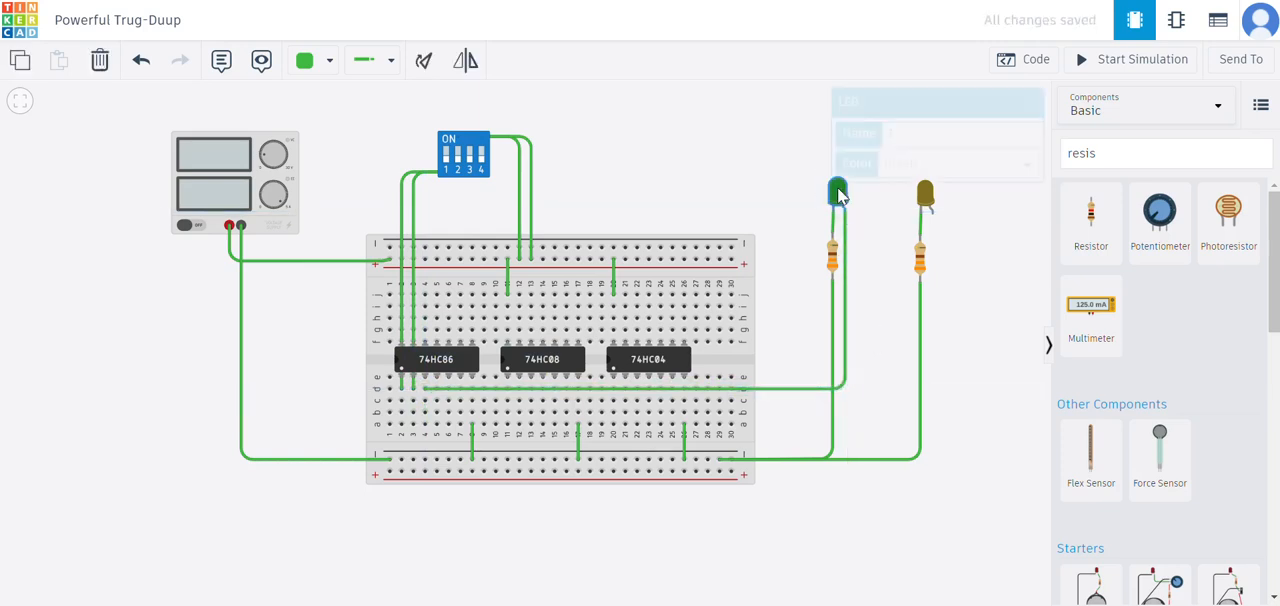
pyautogui.click(882, 223)
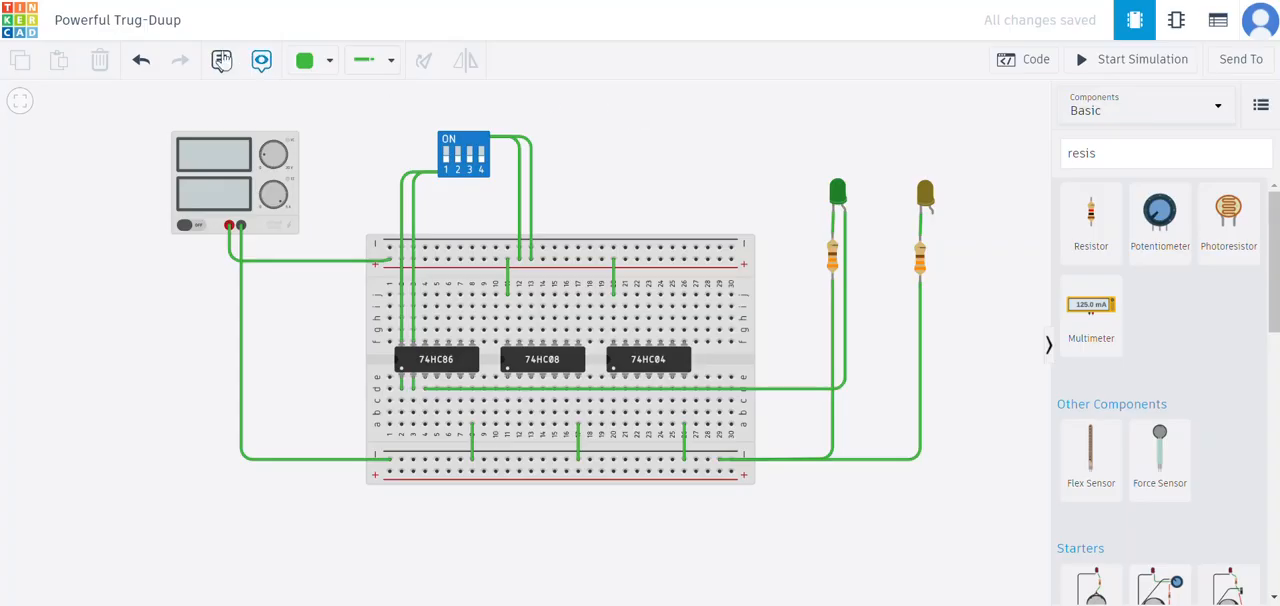
# - Add a note reading "difference" just above the green LED
pyautogui.click(221, 60)
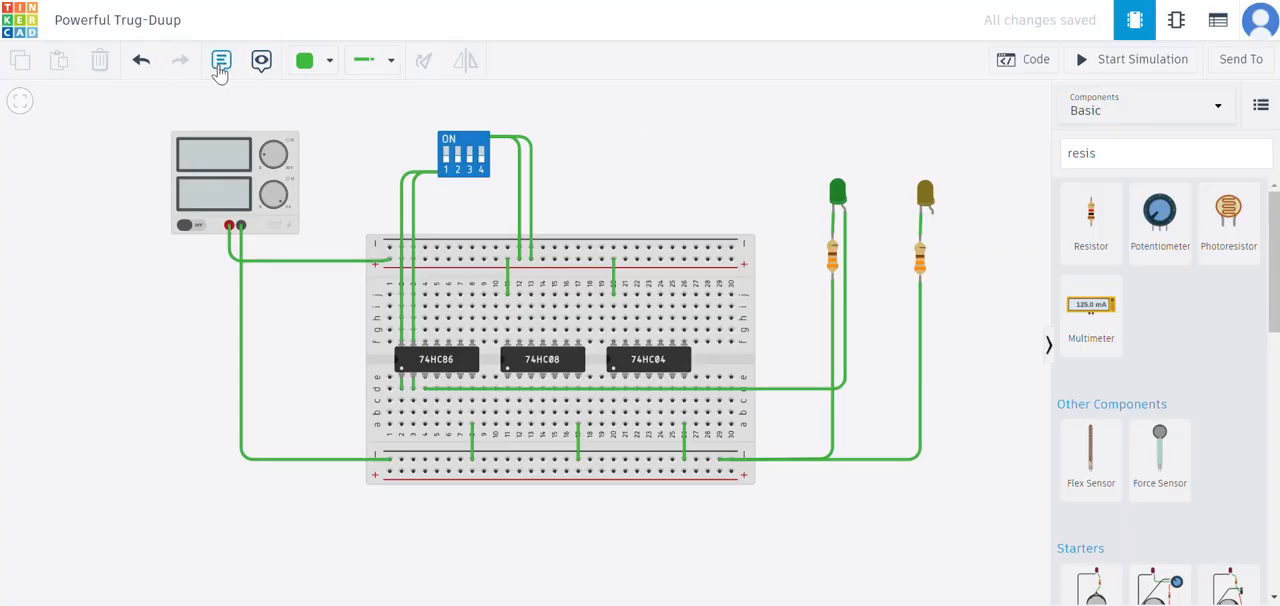
pyautogui.click(837, 152)
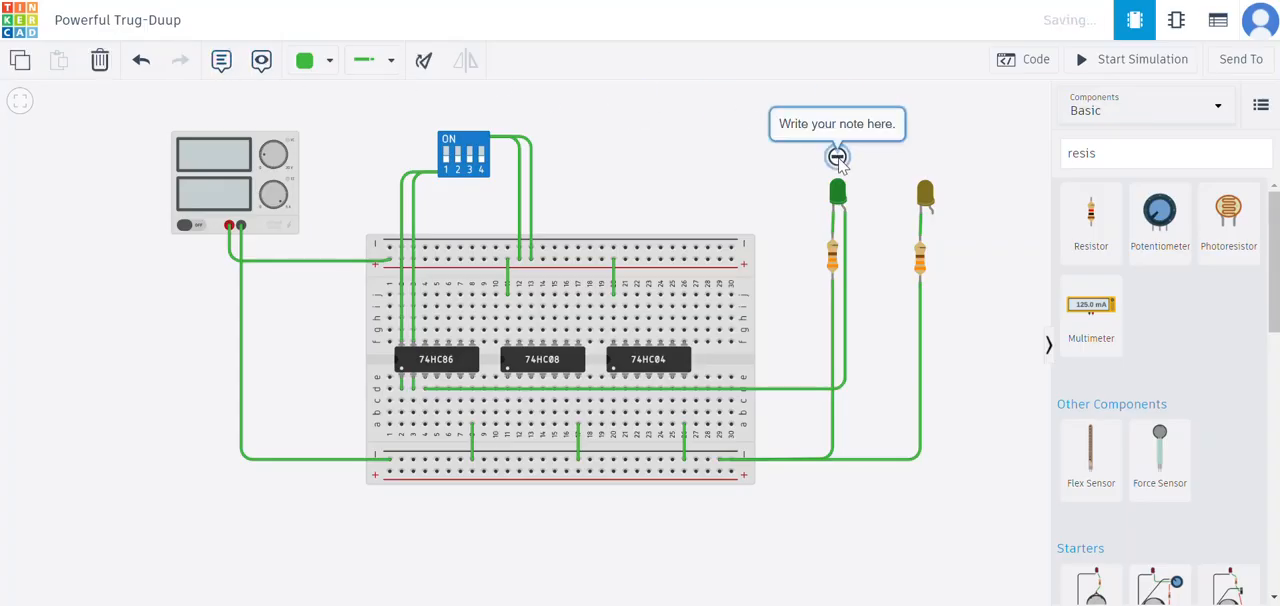
pyautogui.click(835, 126)
pyautogui.write('differe')
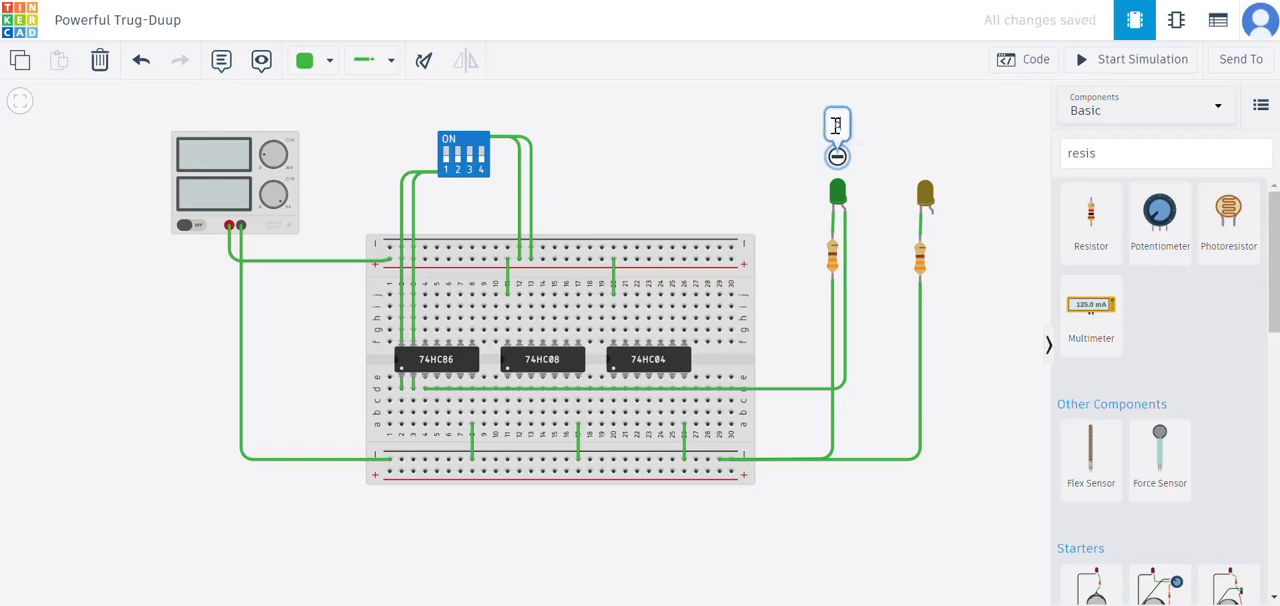
pyautogui.write('nce')
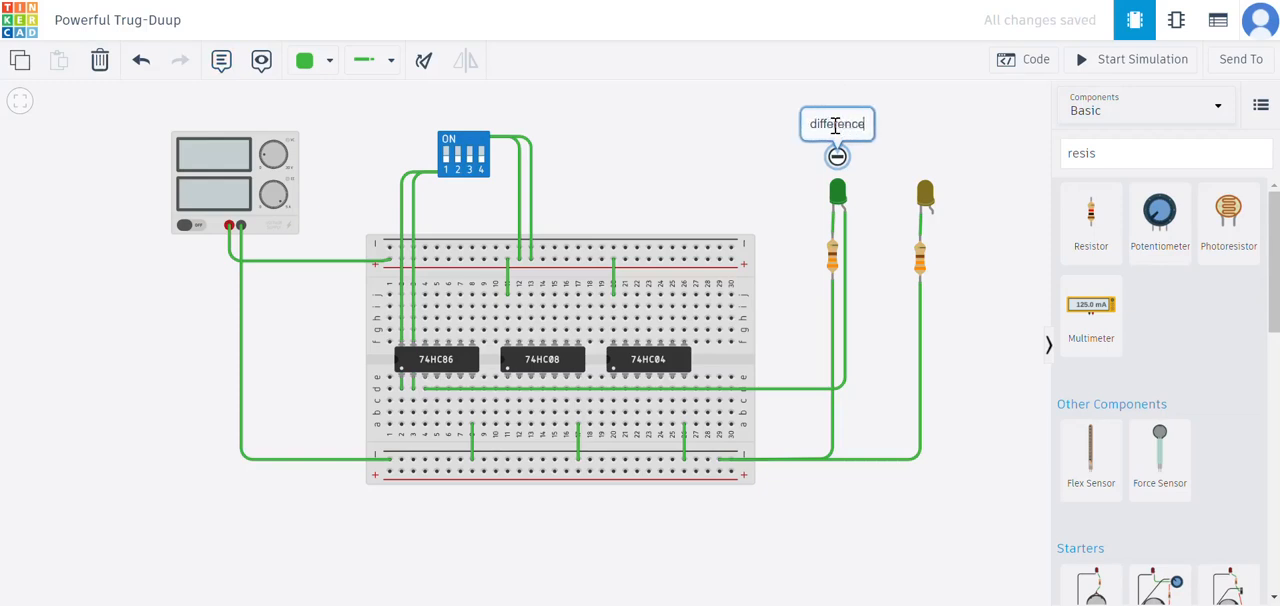
pyautogui.click(714, 149)
pyautogui.scroll(-2, 735, 170)
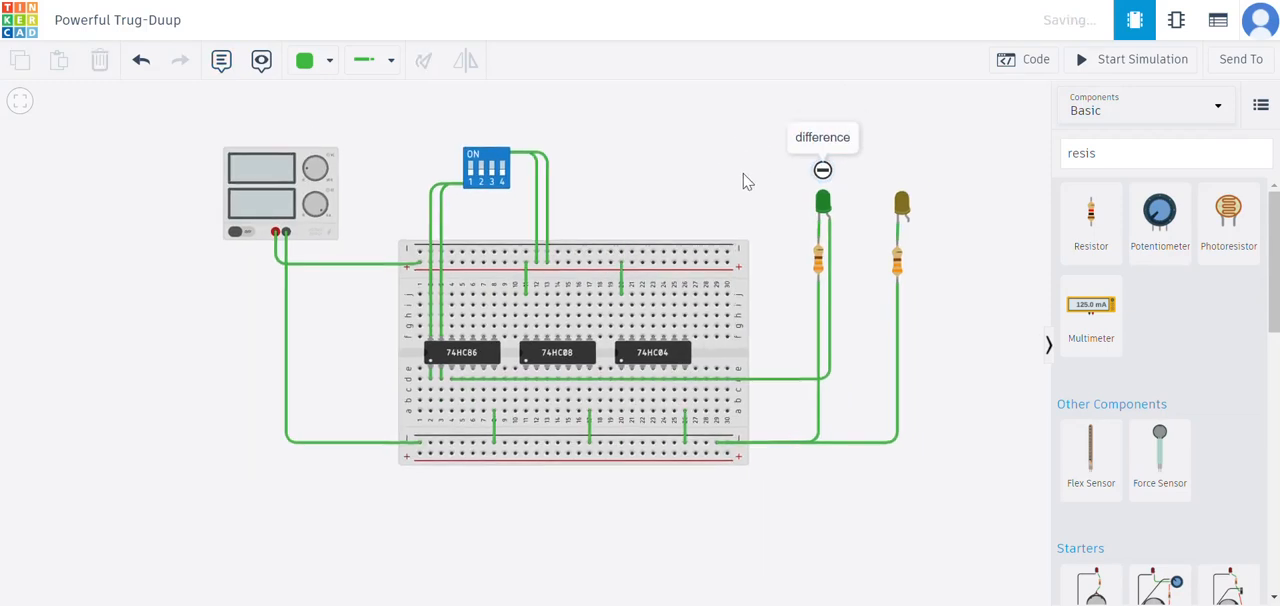
# - Add a note reading "borrow" just above the yellow LED
pyautogui.click(221, 60)
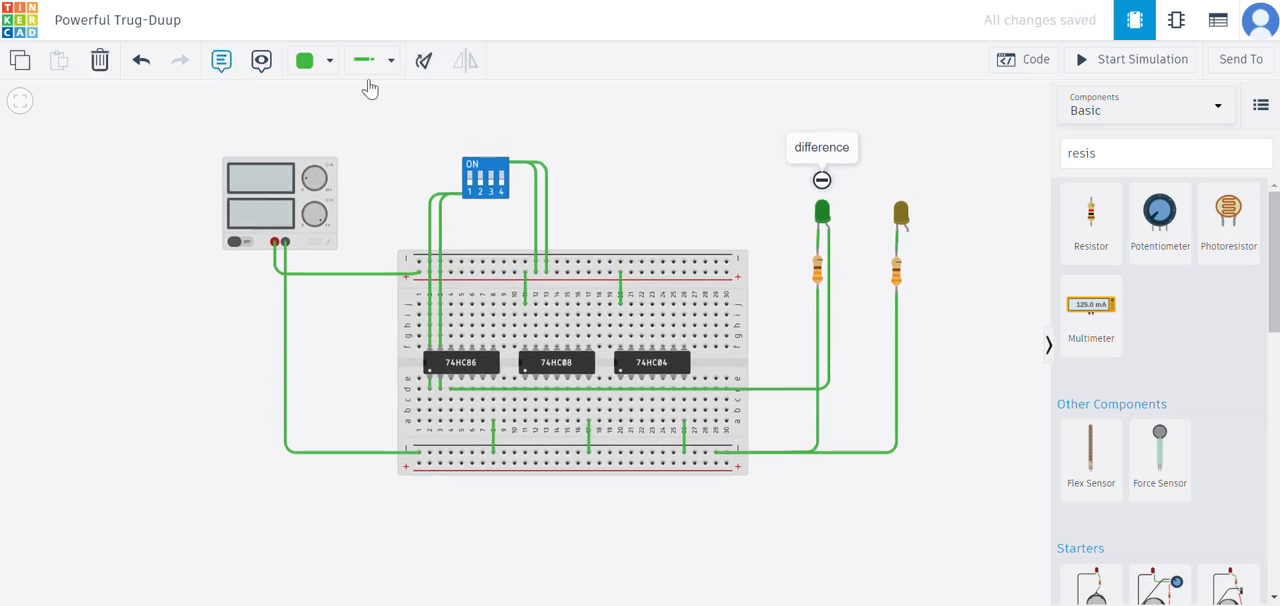
pyautogui.click(904, 172)
pyautogui.click(906, 139)
pyautogui.write('borrow')
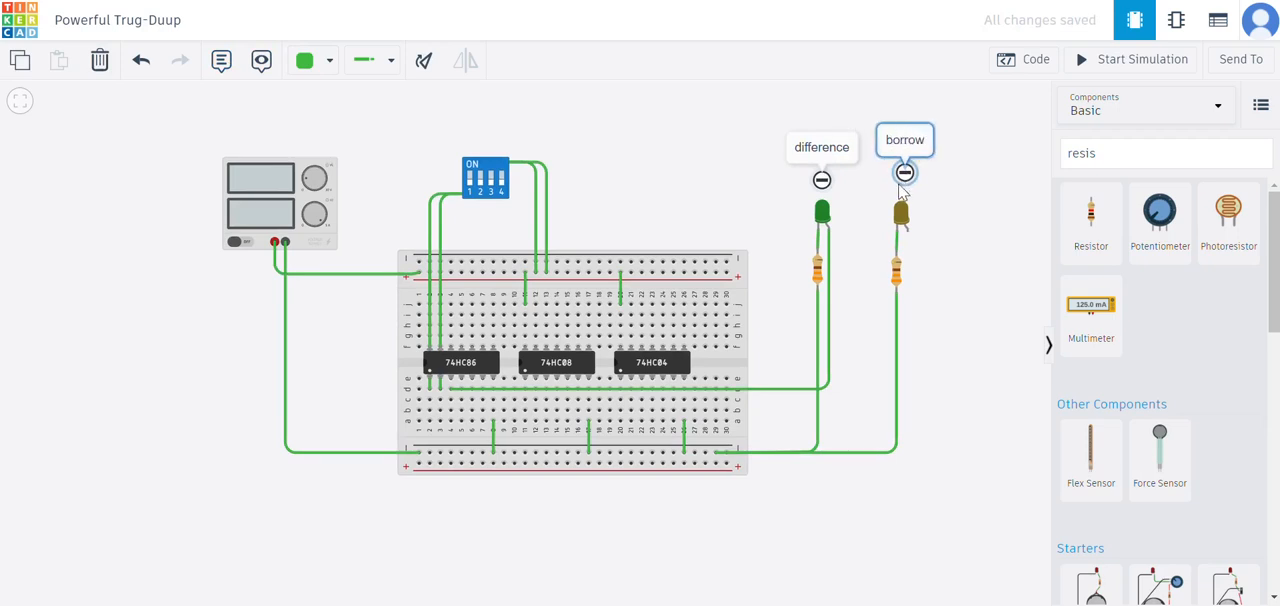
pyautogui.click(940, 190)
pyautogui.moveTo(953, 211); pyautogui.dragTo(953, 215)
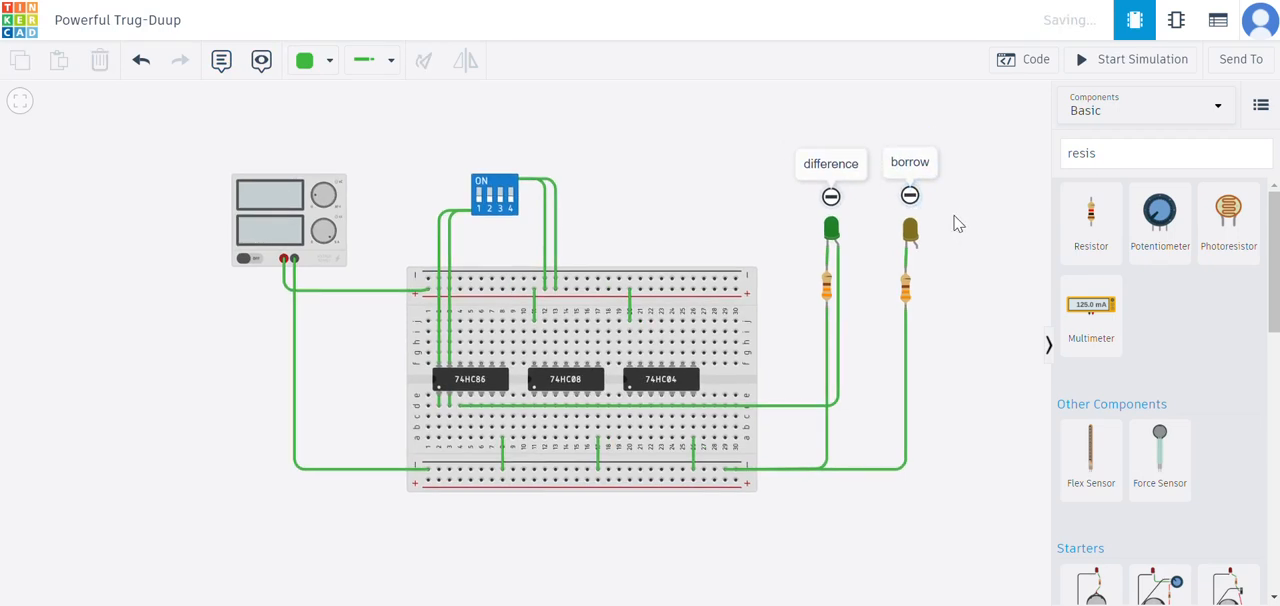
# - Add a note reading "half subtractor" above the power supply to title the circuit
pyautogui.click(215, 68)
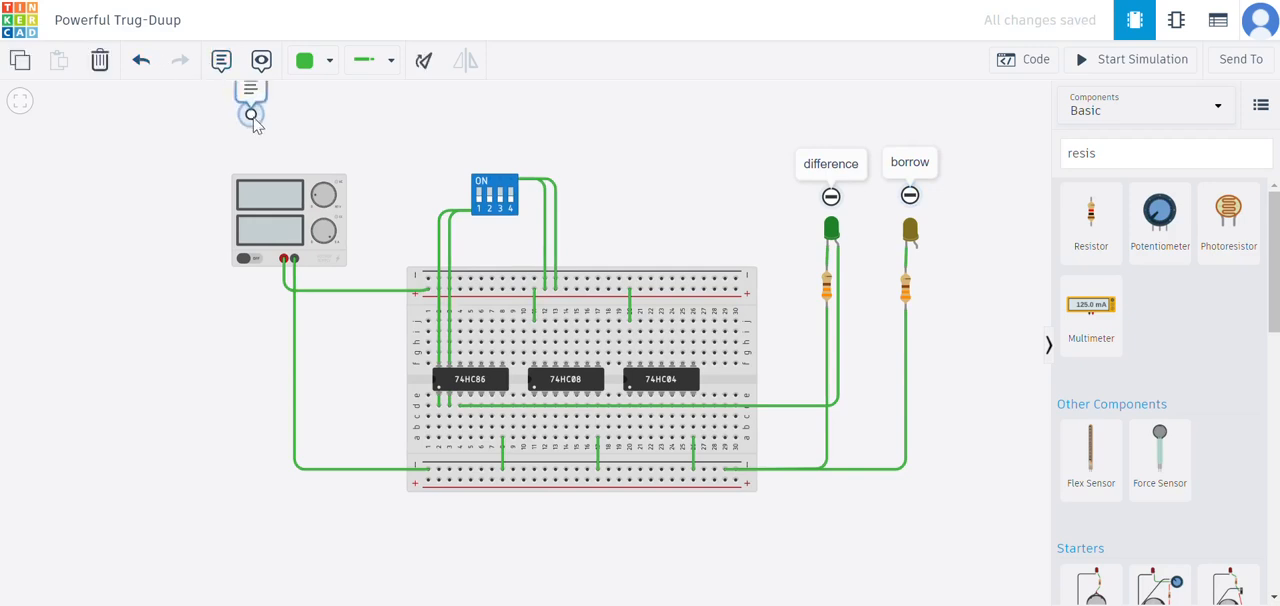
pyautogui.click(277, 132)
pyautogui.click(290, 101)
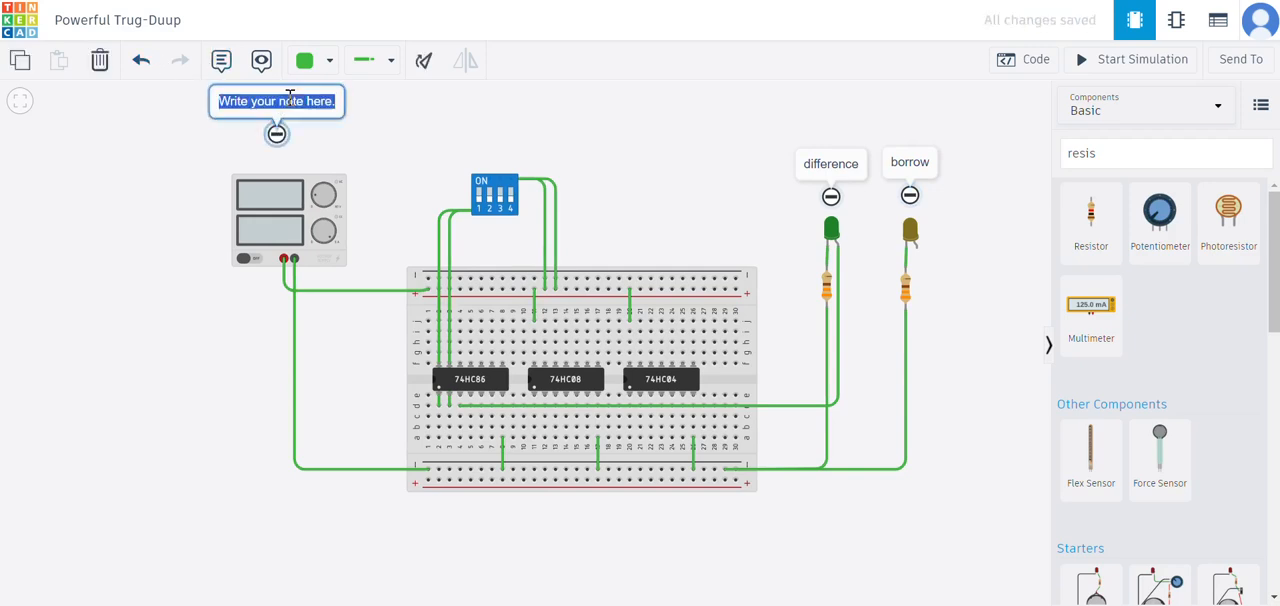
pyautogui.write('half')
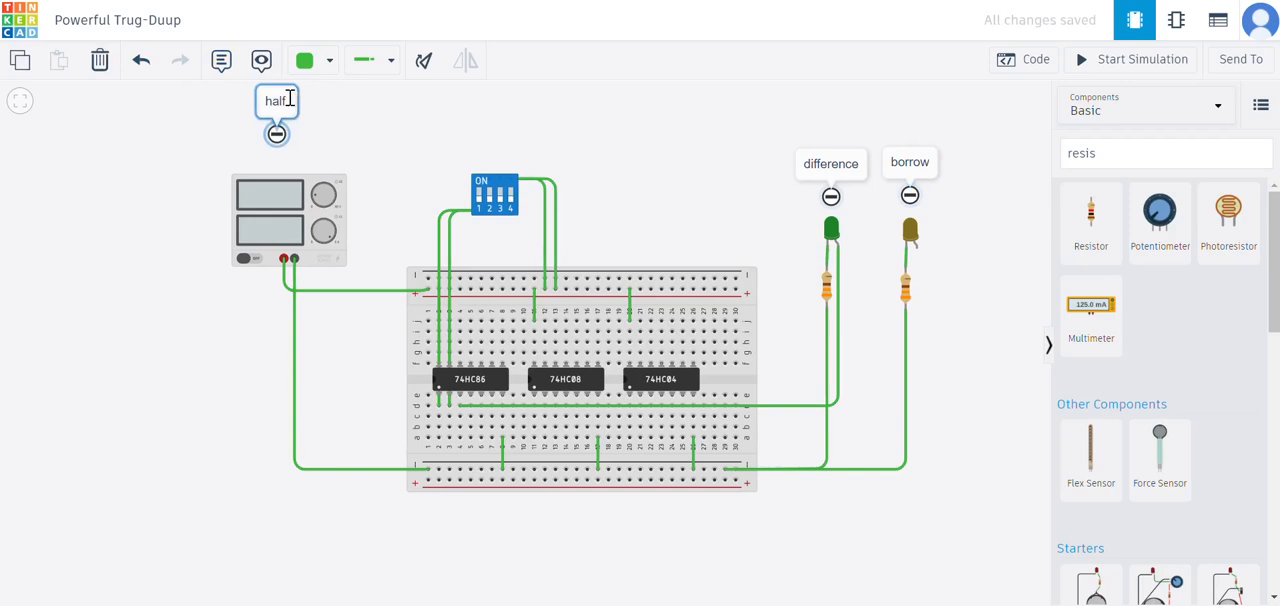
pyautogui.write(' subtrac')
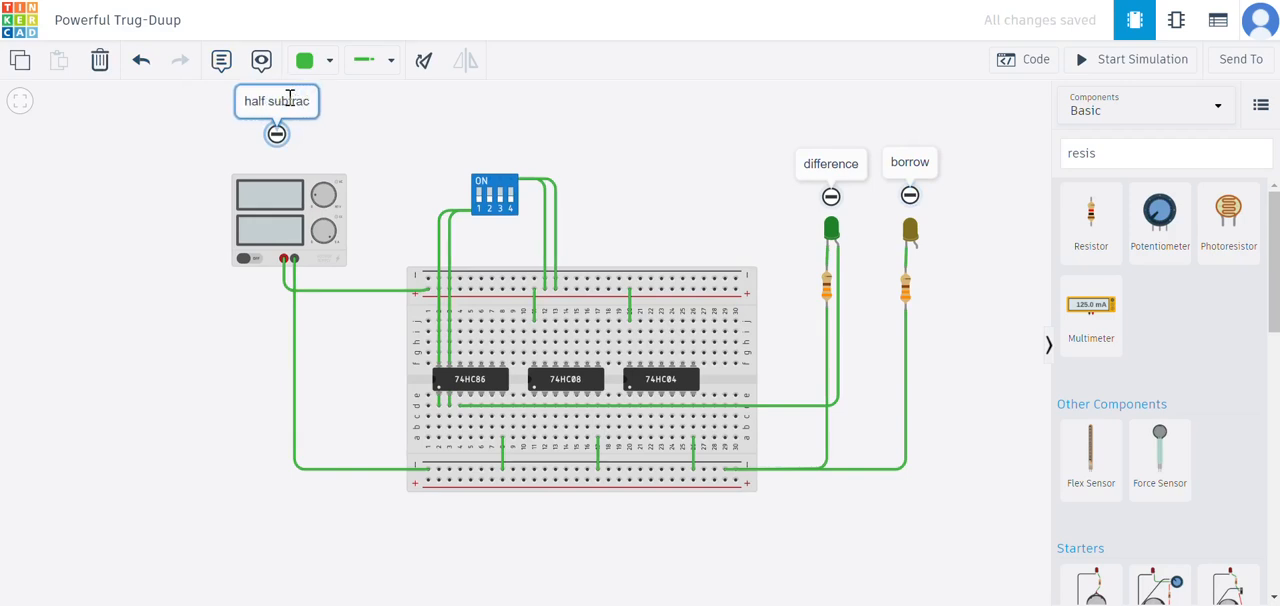
pyautogui.write('tor')
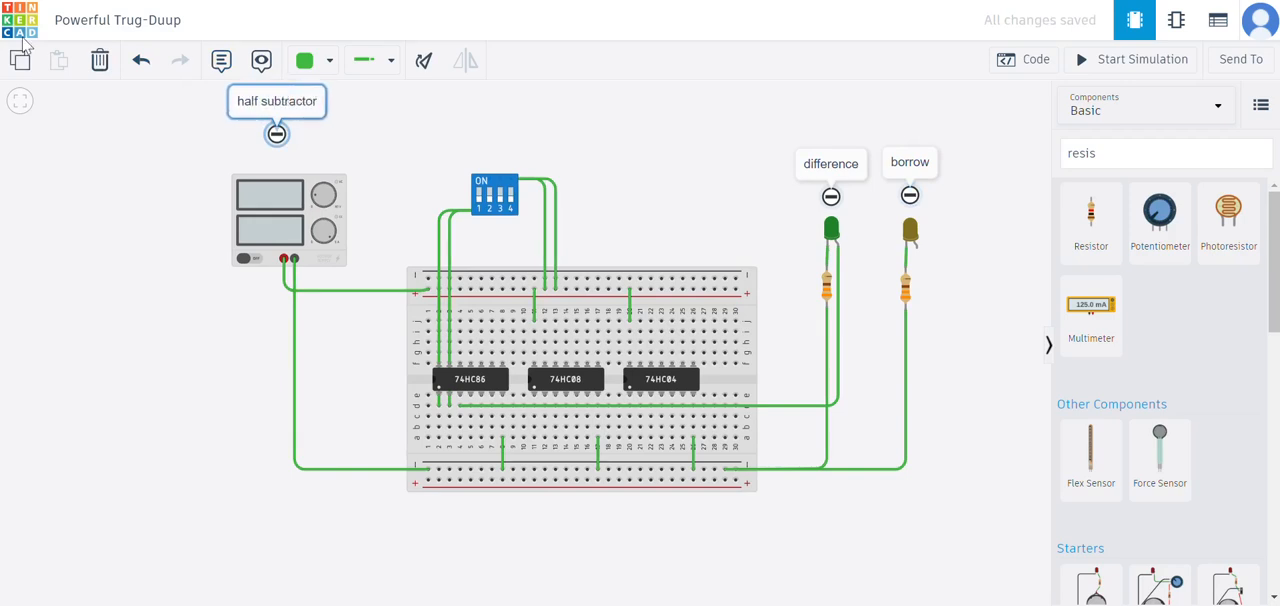
pyautogui.click(124, 126)
pyautogui.moveTo(508, 99); pyautogui.dragTo(494, 124)
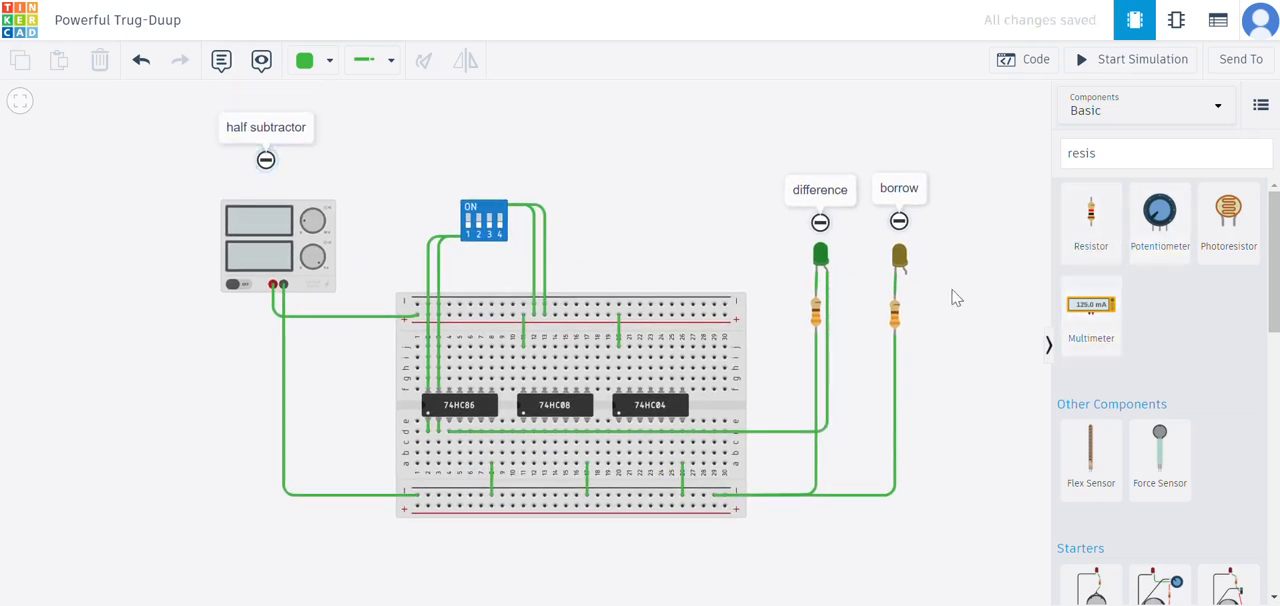
# - Collapse the component library and wire the 74HC86's first input column to the 74HC08's first input column, at row b from column 2 to 11
pyautogui.scroll(1, 617, 204)
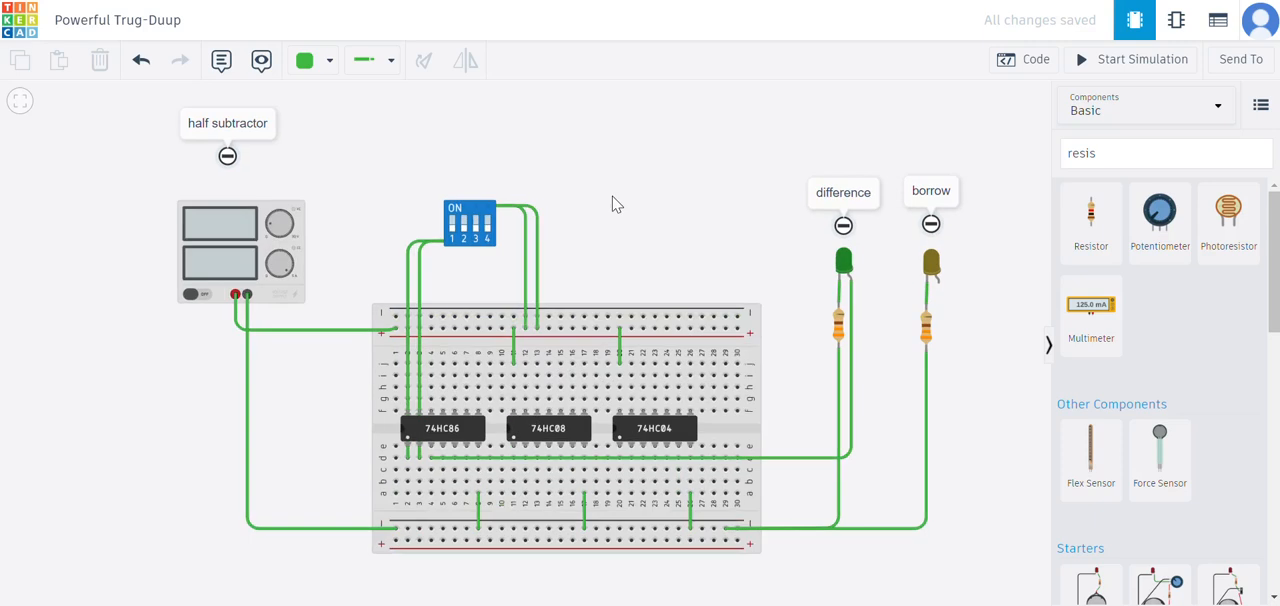
pyautogui.moveTo(617, 204); pyautogui.dragTo(615, 197)
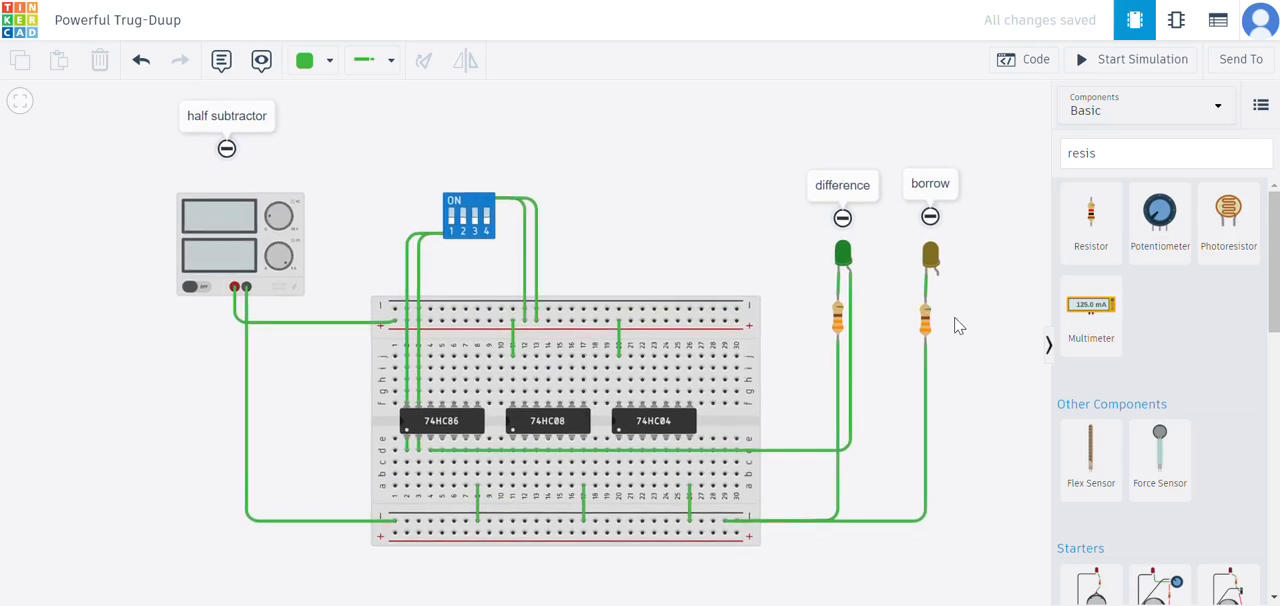
pyautogui.click(1048, 344)
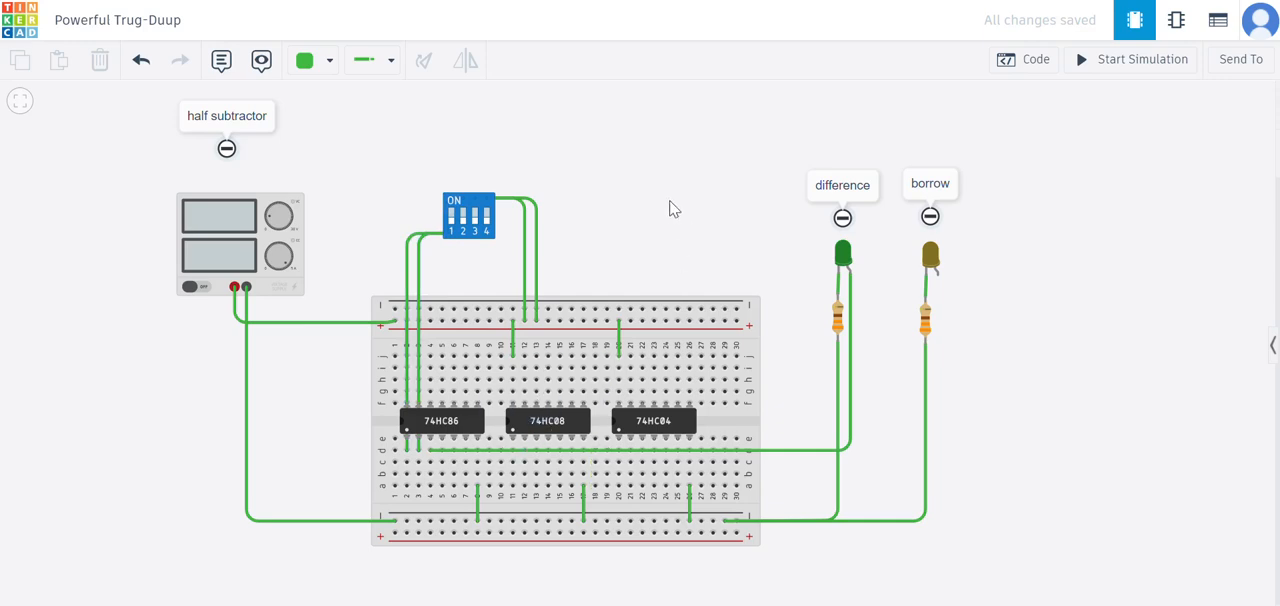
pyautogui.scroll(-1, 662, 250)
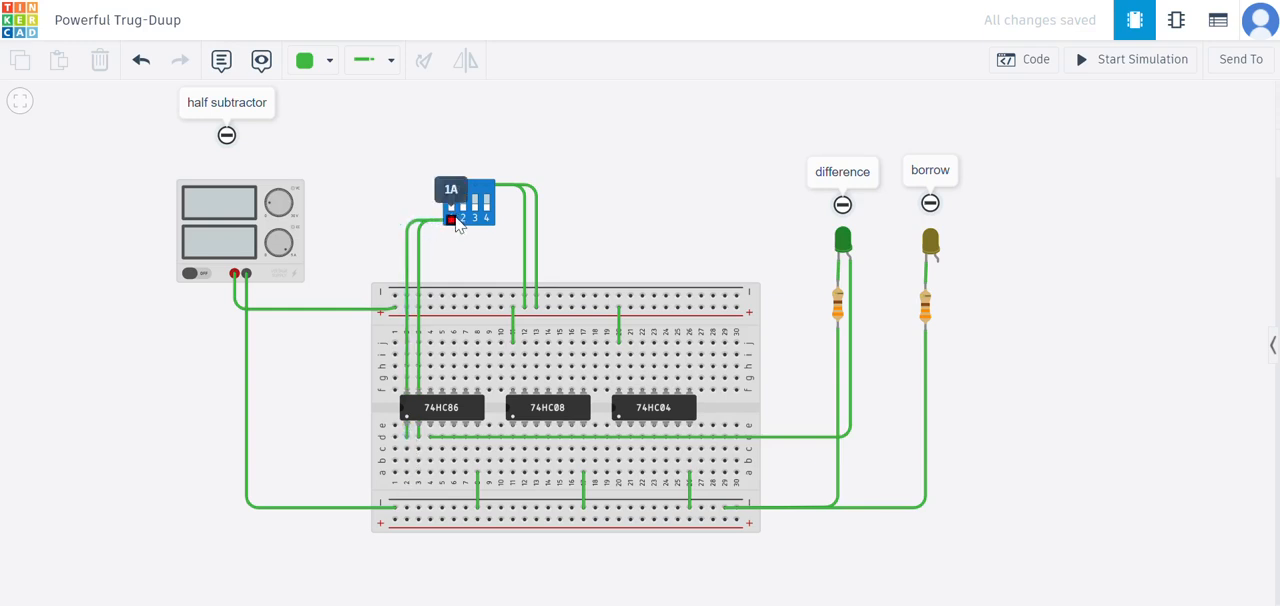
pyautogui.click(407, 461)
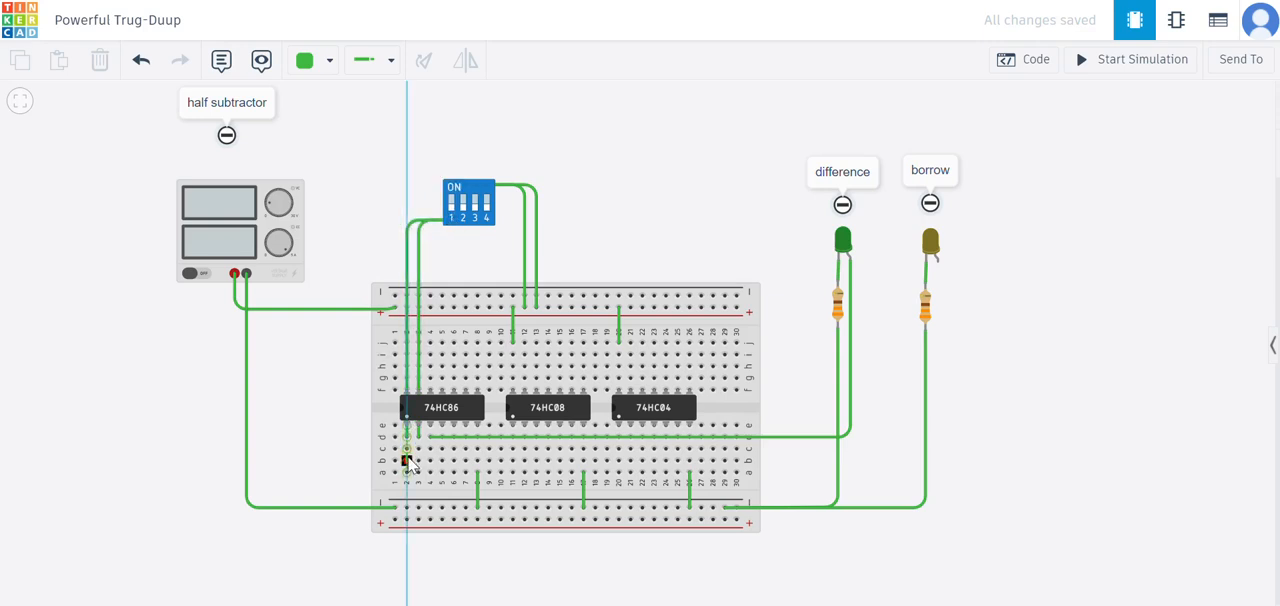
pyautogui.click(513, 461)
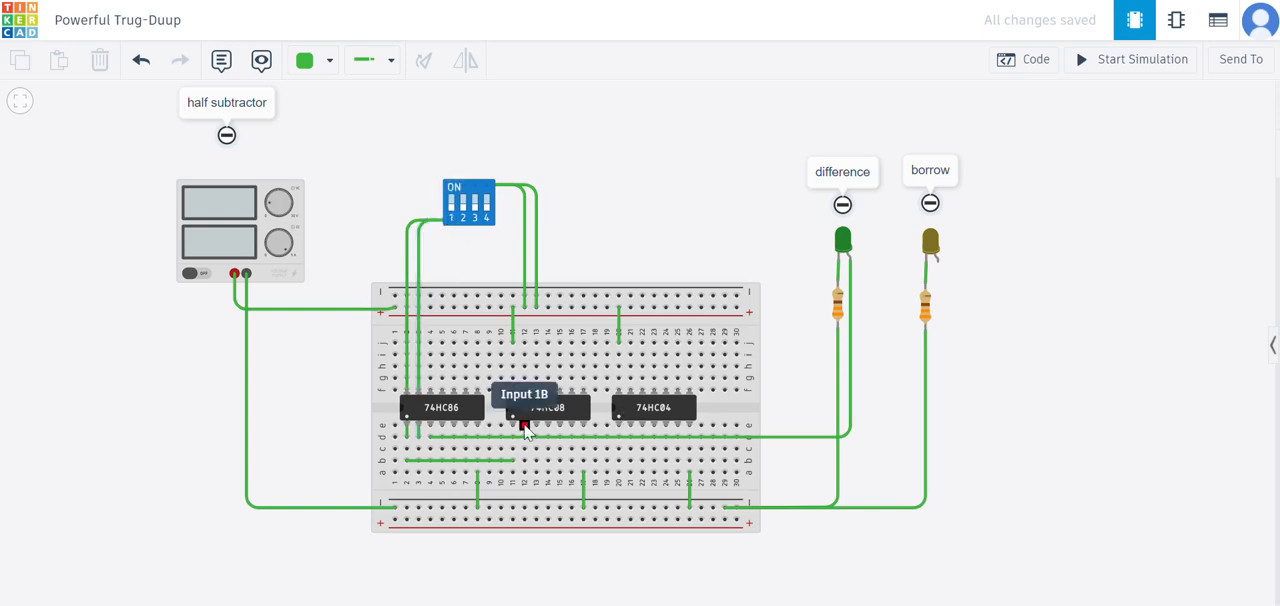
# - Wire DIP switch terminal 2A to the 74HC04's first input at row b, column 20, with a squared bend directly above that column
pyautogui.click(637, 416)
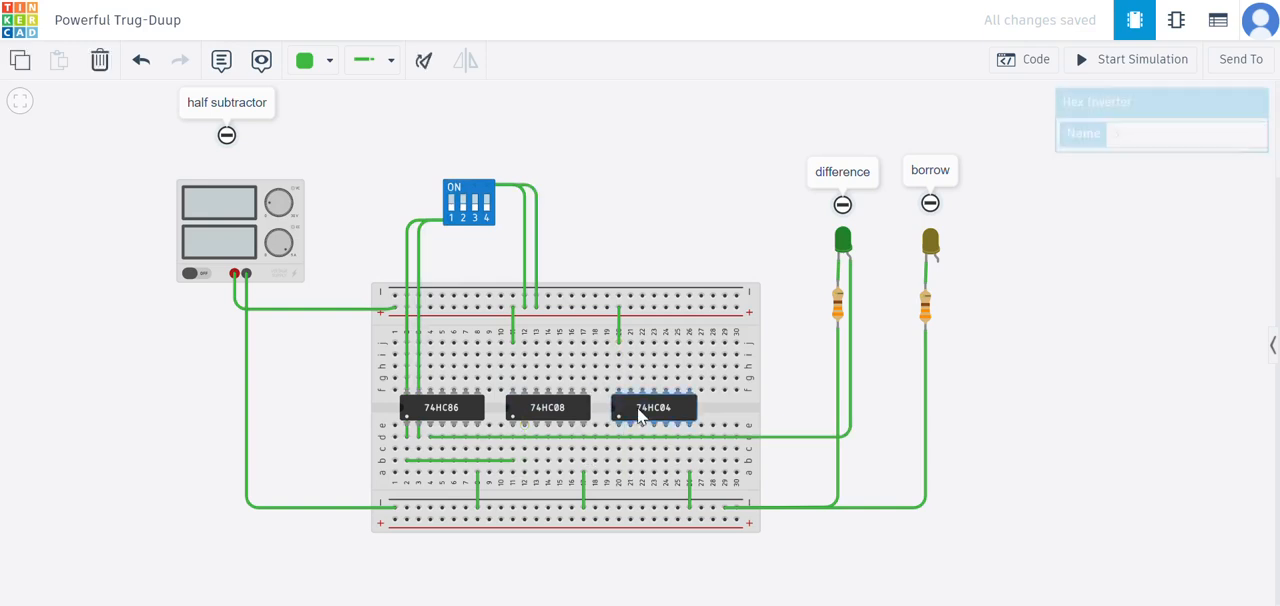
pyautogui.click(709, 114)
pyautogui.click(637, 405)
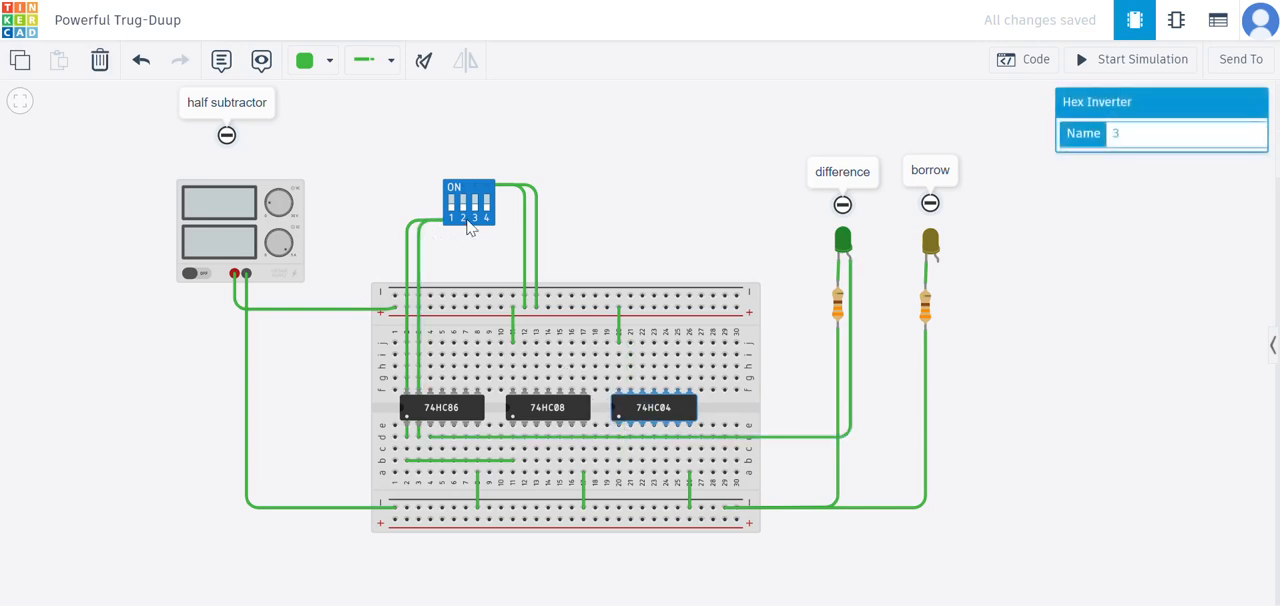
pyautogui.click(463, 220)
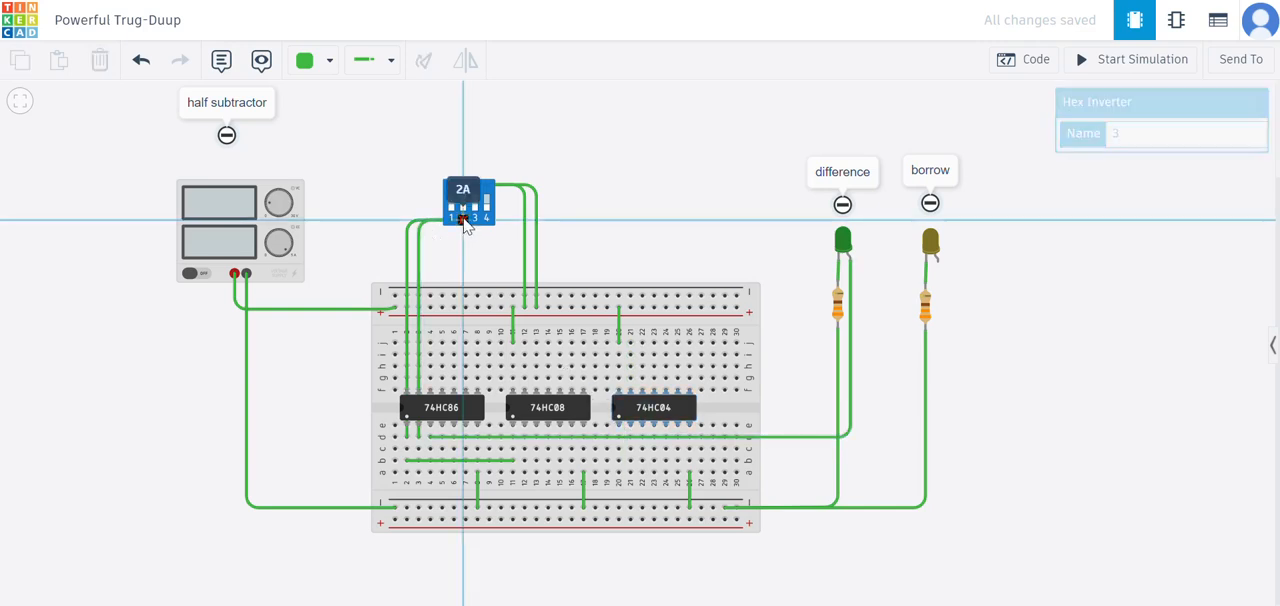
pyautogui.click(637, 221)
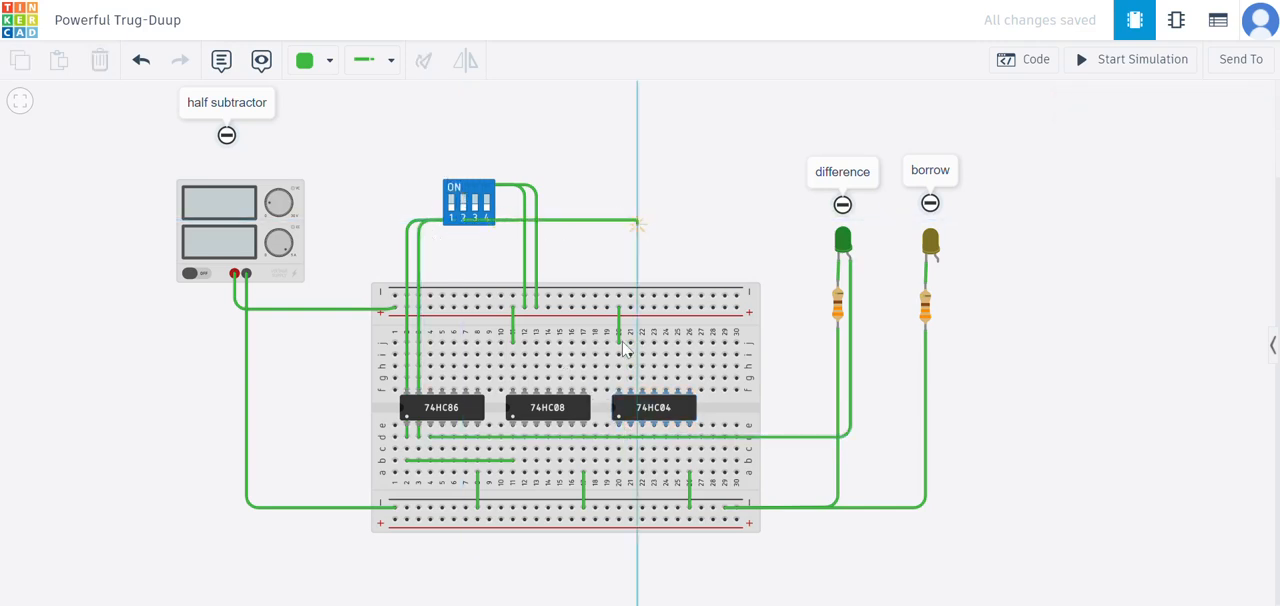
pyautogui.click(618, 459)
pyautogui.moveTo(638, 214); pyautogui.dragTo(614, 228)
pyautogui.click(631, 246)
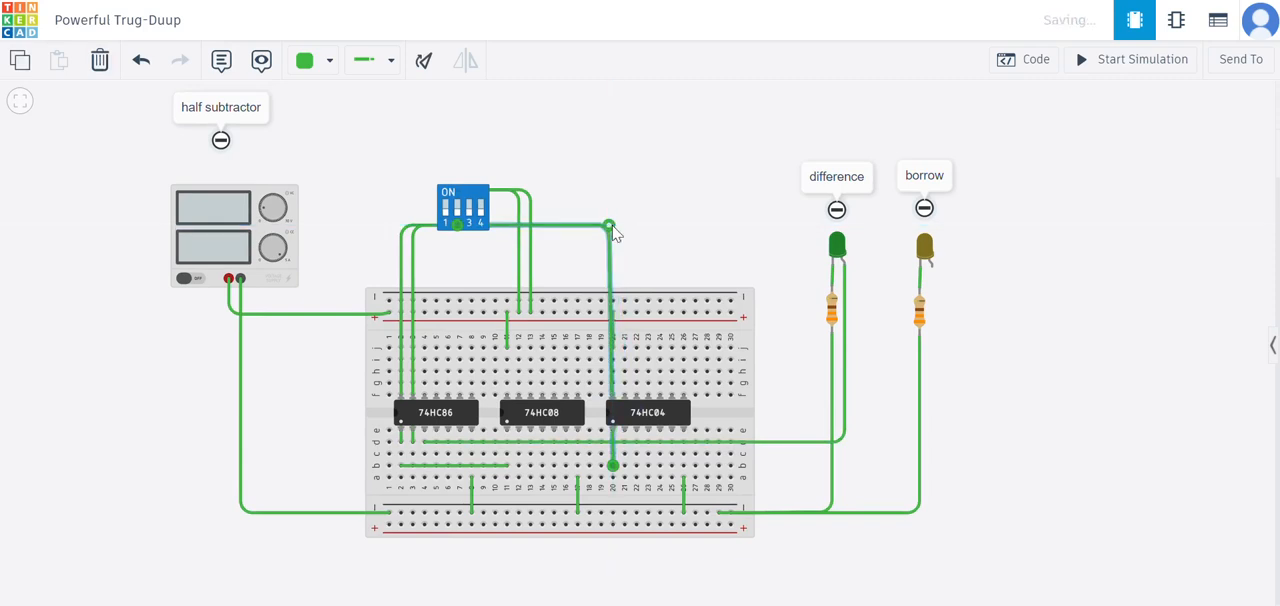
pyautogui.click(620, 238)
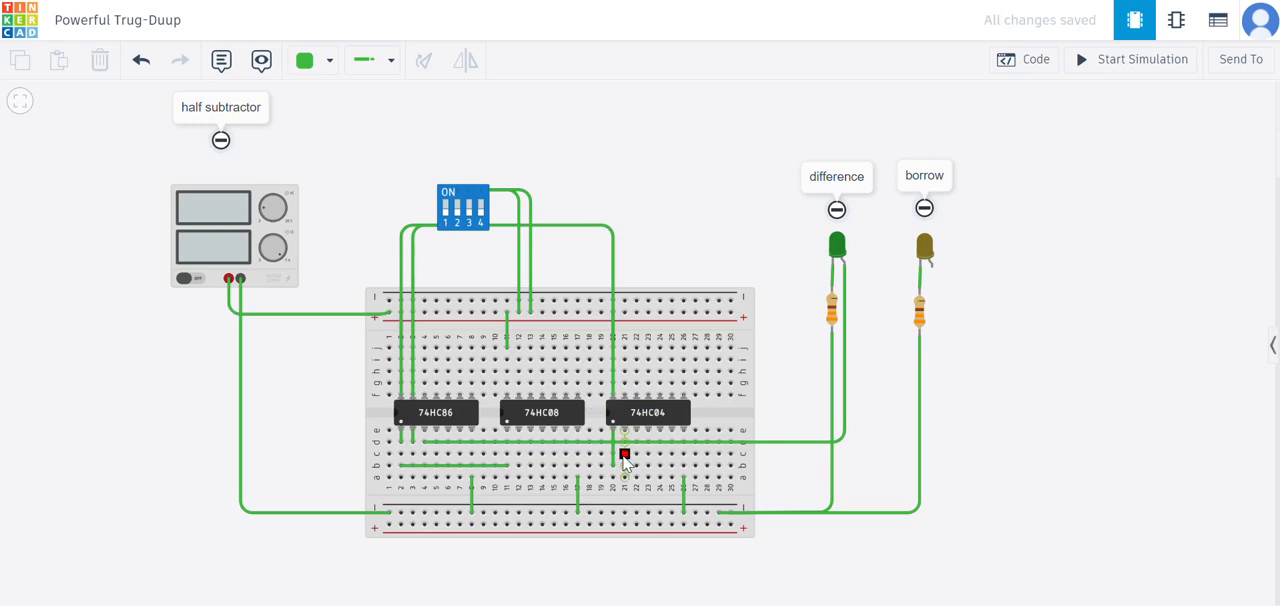
# - Wire the 74HC04's first output to the 74HC08's second input (Input 1B), at row c from column 21 to column 12
pyautogui.click(624, 456)
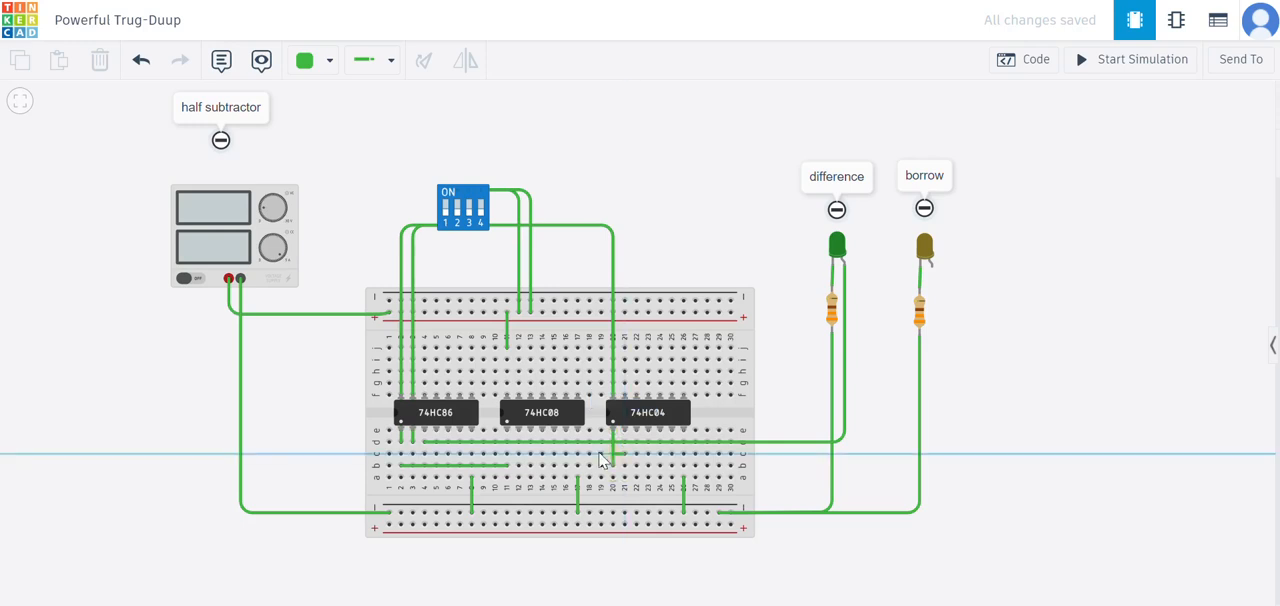
pyautogui.click(518, 455)
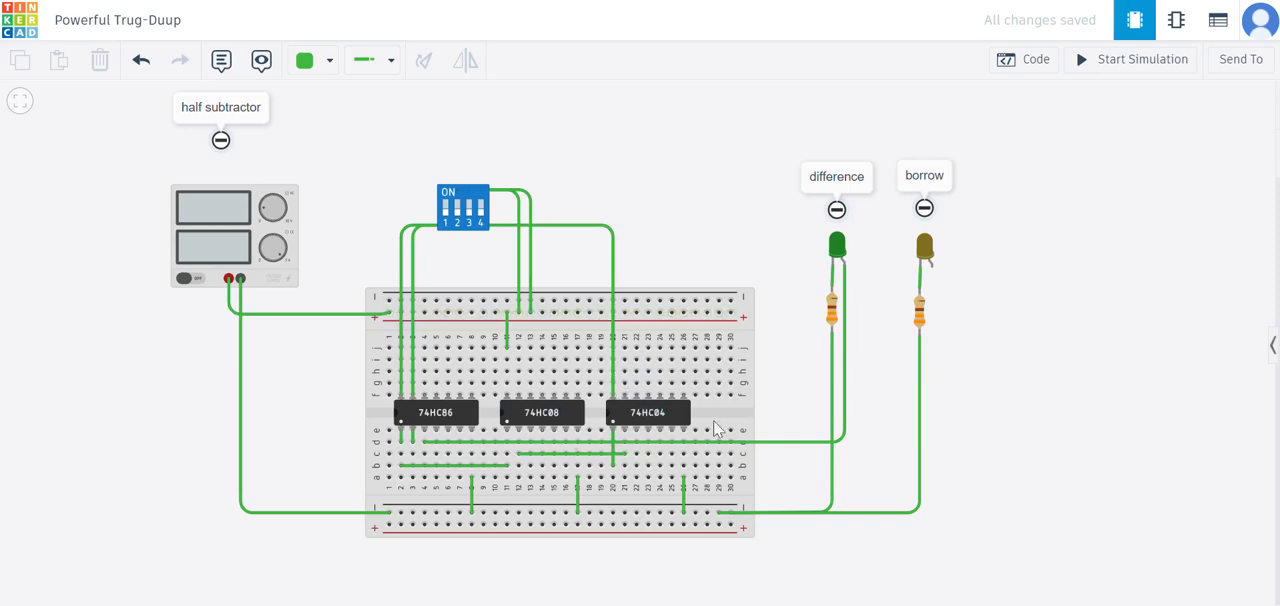
pyautogui.moveTo(626, 203); pyautogui.dragTo(648, 209)
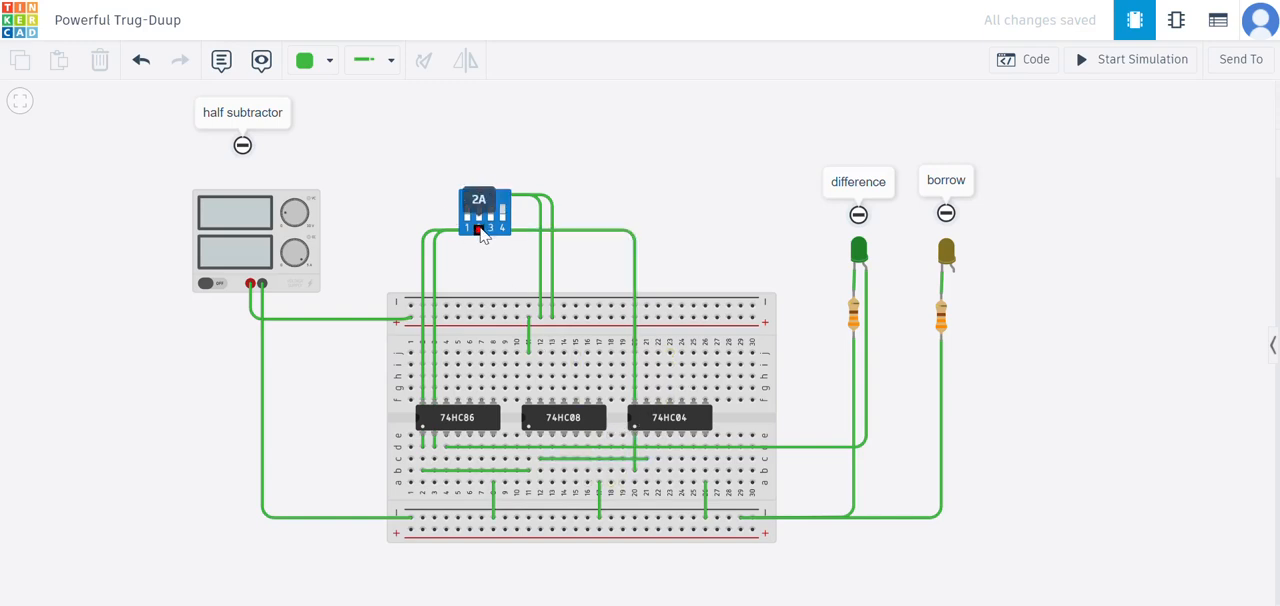
# - Check the logic diagram in the PDF, return to Tinkercad and move the row b wire's end from column 2 to column 3
pyautogui.click(268, 1)
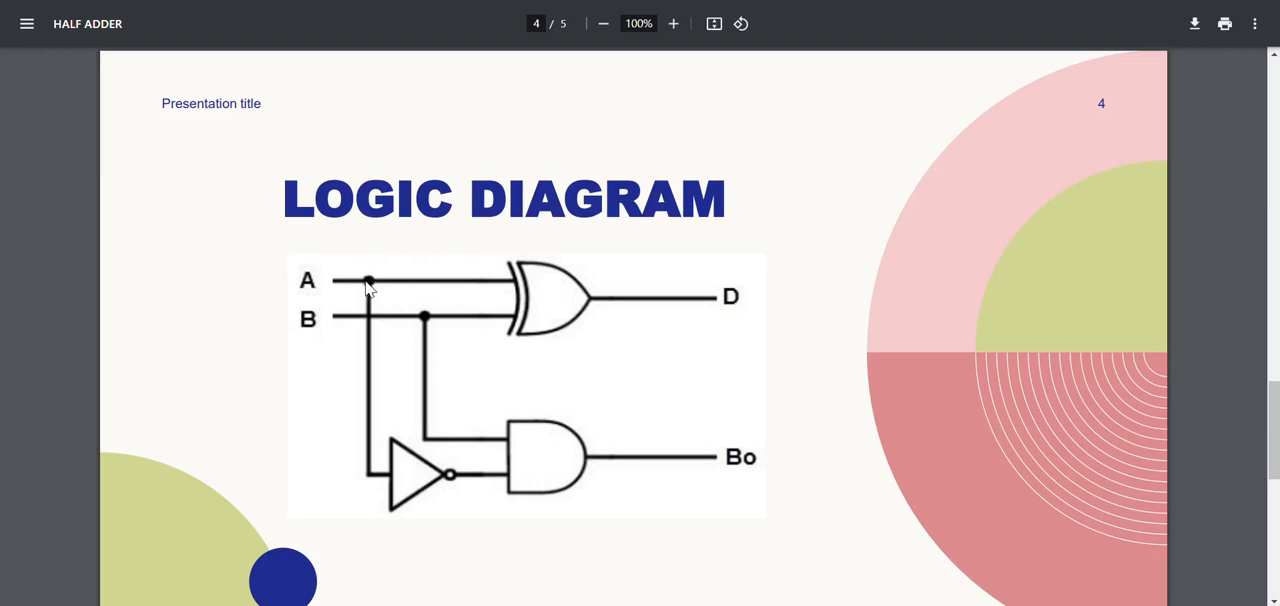
pyautogui.click(690, 1)
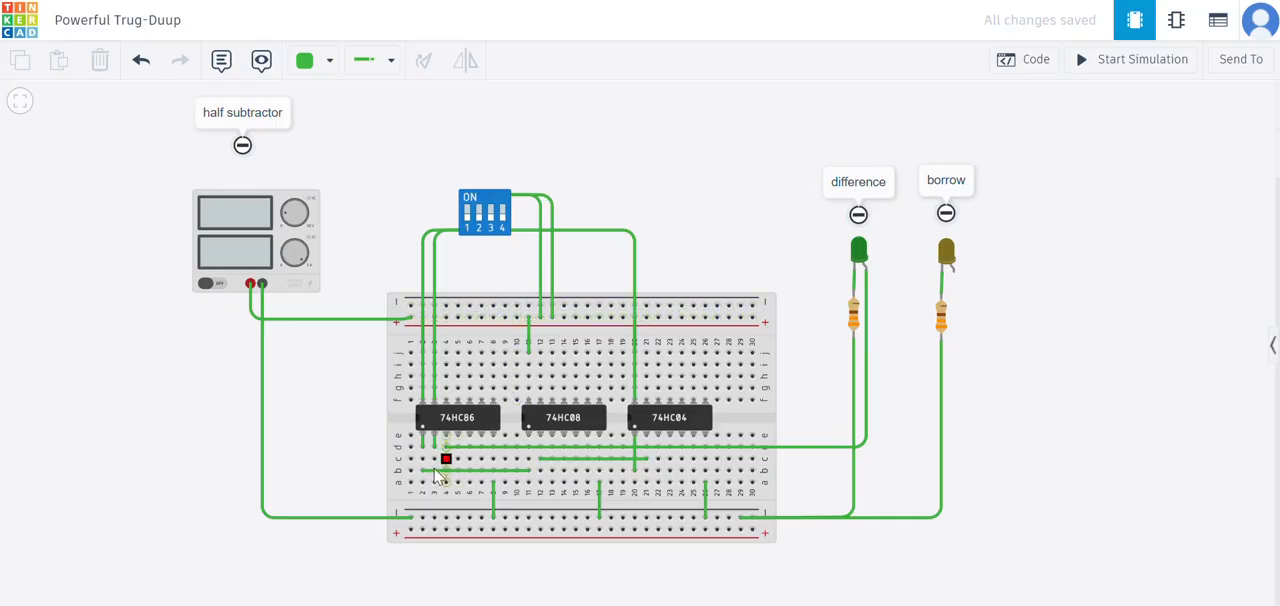
pyautogui.click(423, 472)
pyautogui.moveTo(421, 471); pyautogui.dragTo(432, 472)
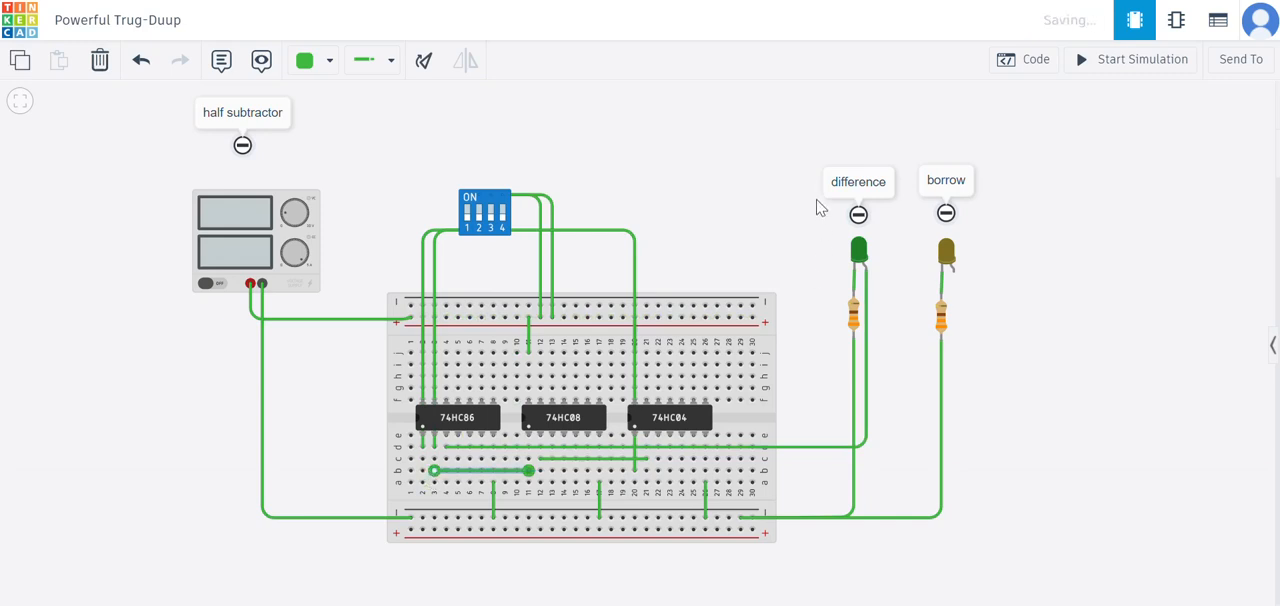
pyautogui.click(817, 206)
# - Inspect the wire into the 74HC08's first input and the wire from the DIP switch to the 74HC04's first input
pyautogui.click(478, 469)
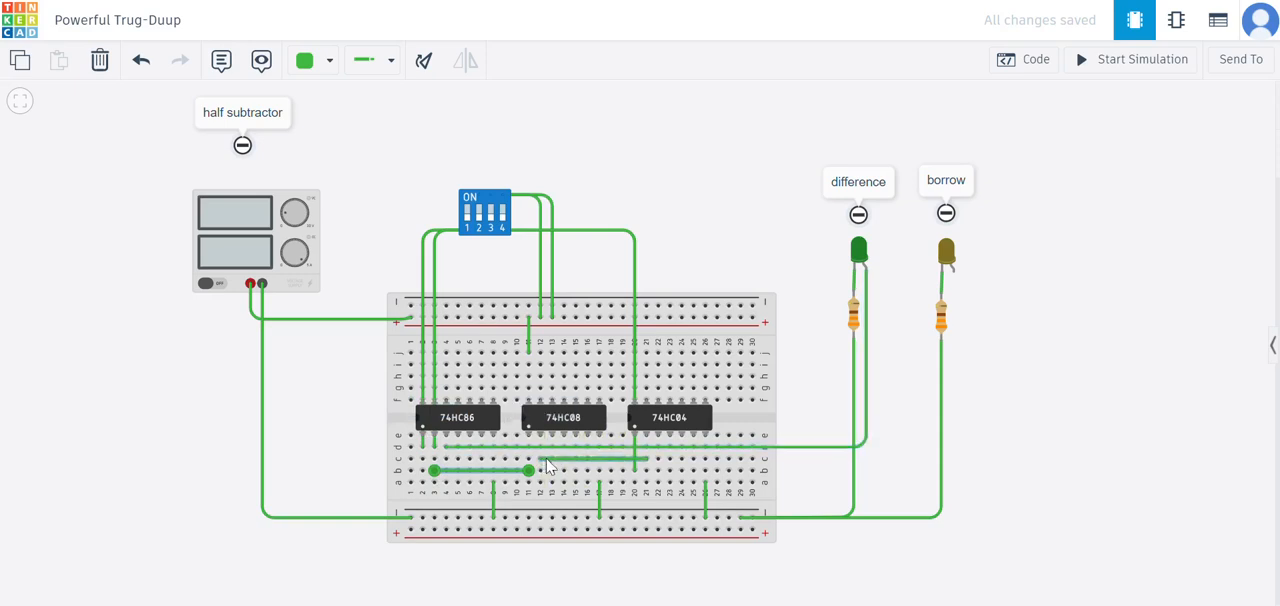
pyautogui.click(635, 437)
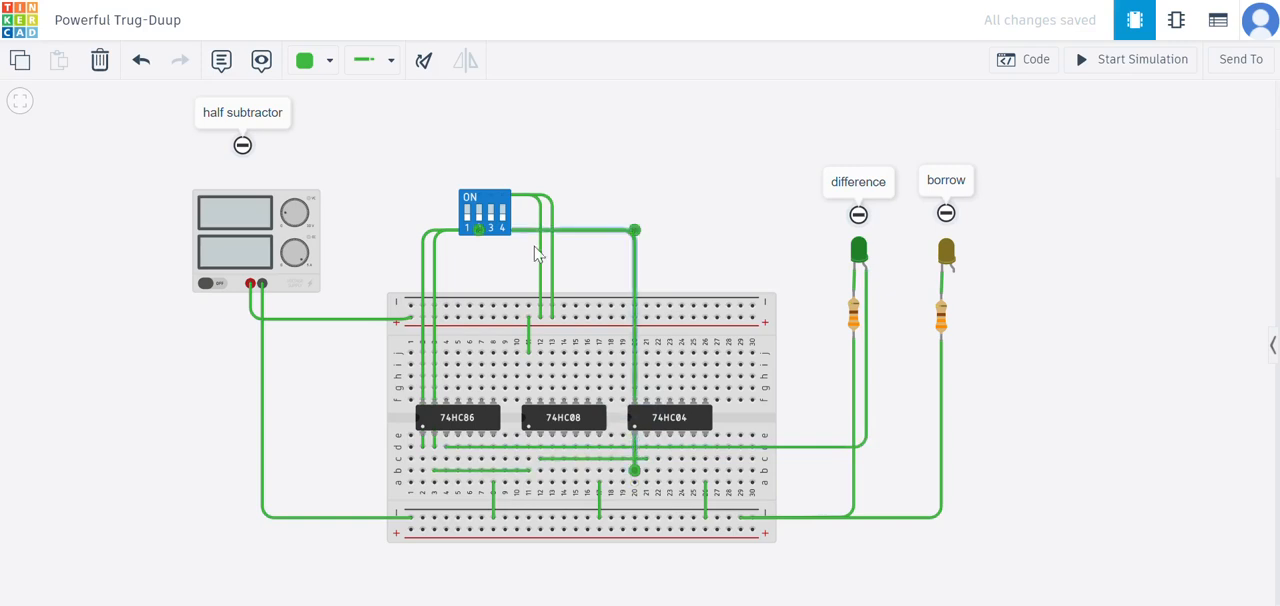
pyautogui.click(478, 268)
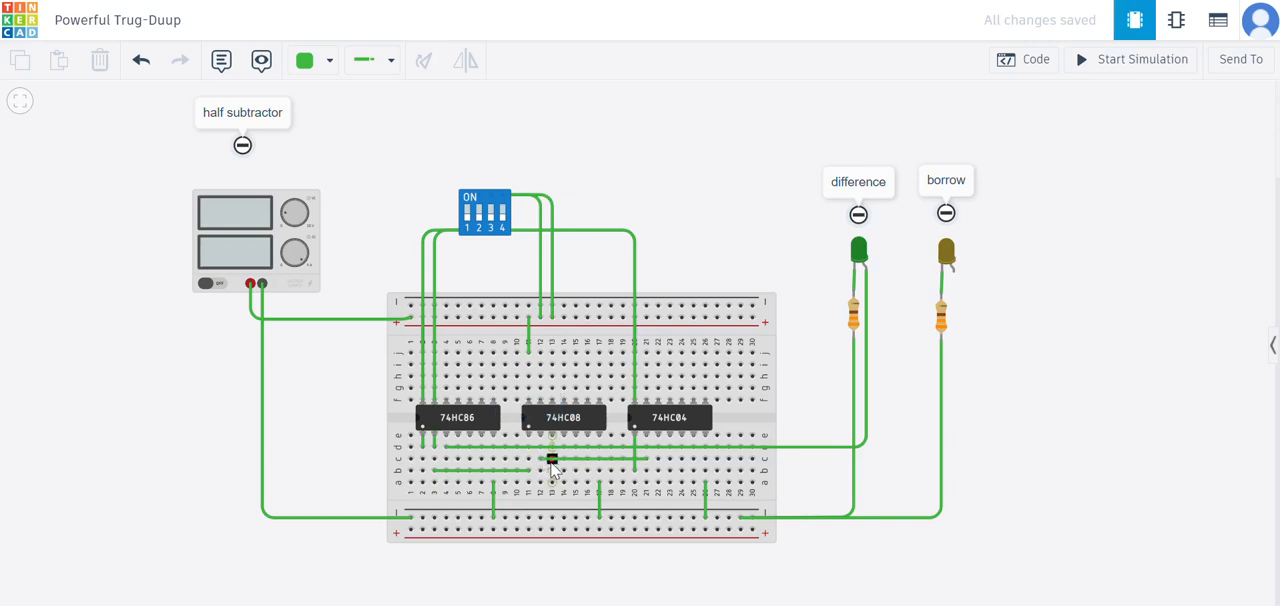
# - Inspect the wires feeding the 74HC08's two inputs and the wire from the DIP switch into the 74HC04
pyautogui.click(550, 458)
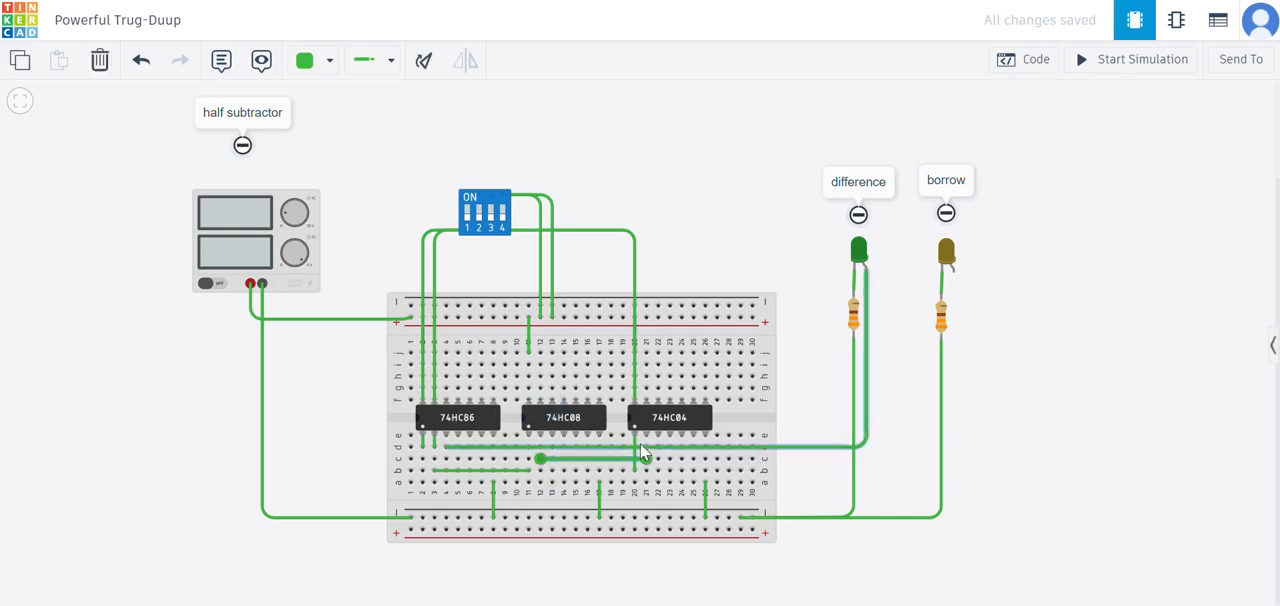
pyautogui.click(635, 439)
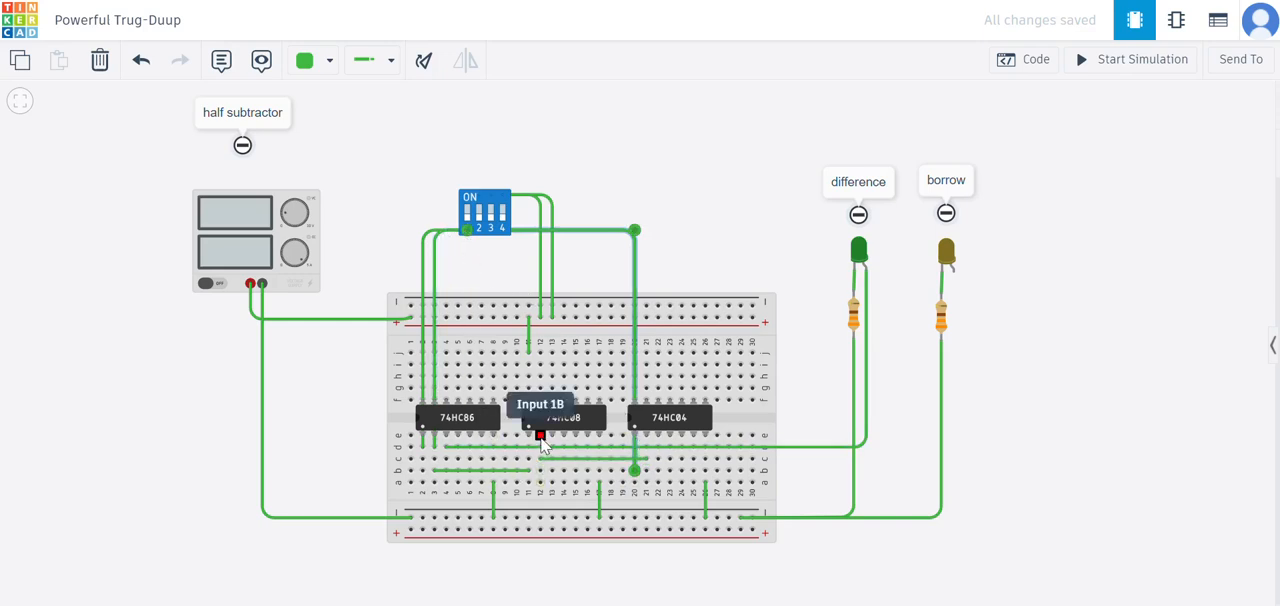
pyautogui.click(528, 470)
pyautogui.click(434, 470)
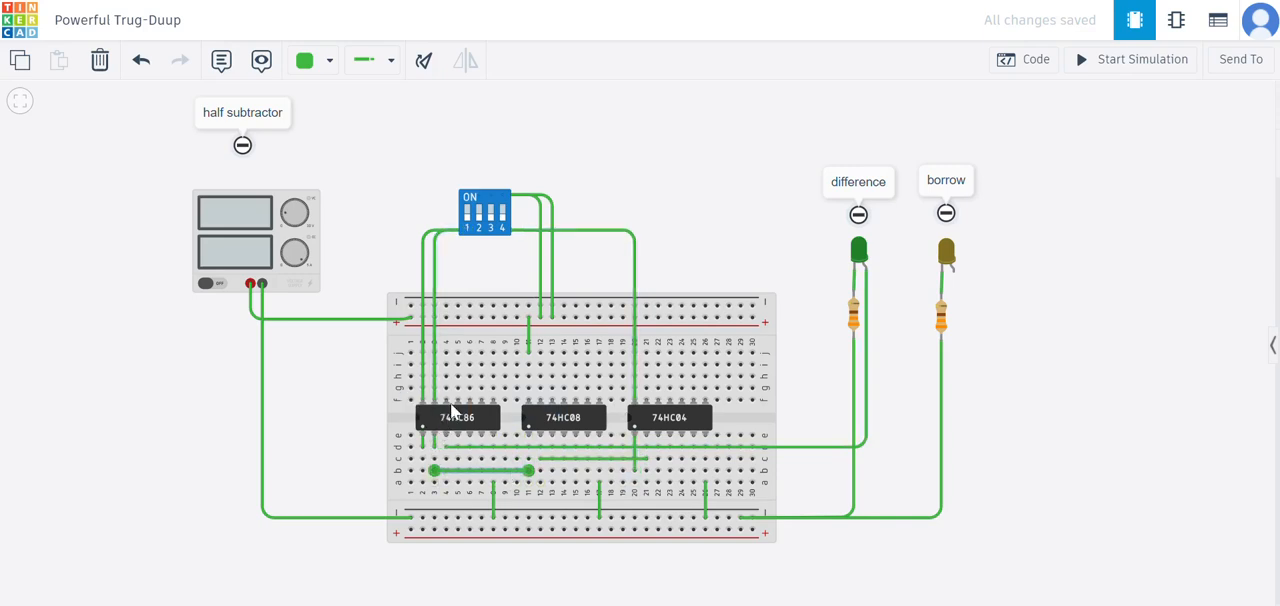
pyautogui.click(674, 241)
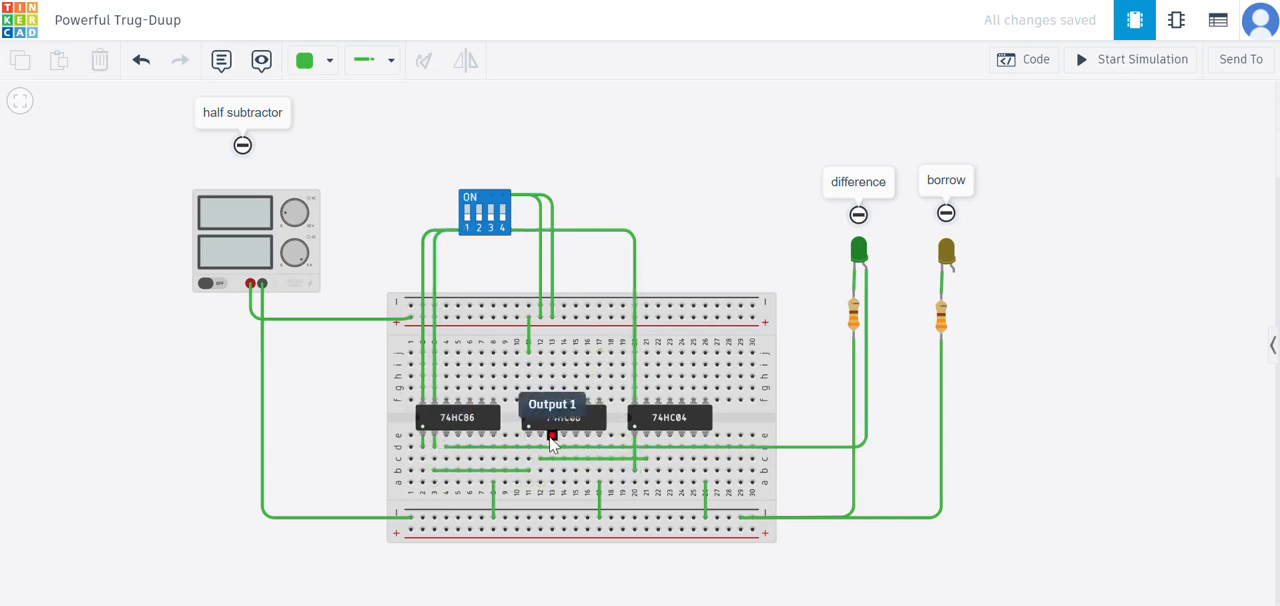
# - Wire the 74HC08's Output 1, at row b, column 13, to the borrow LED's free leg with a squared bend below the LED
pyautogui.click(552, 437)
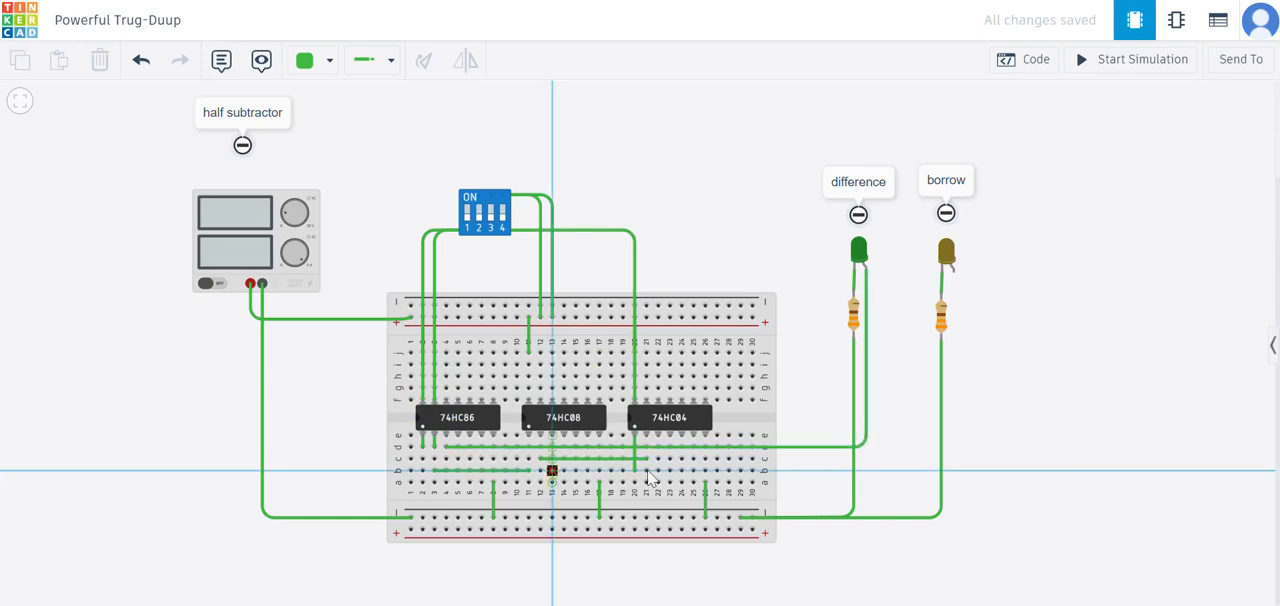
pyautogui.click(957, 469)
pyautogui.click(958, 274)
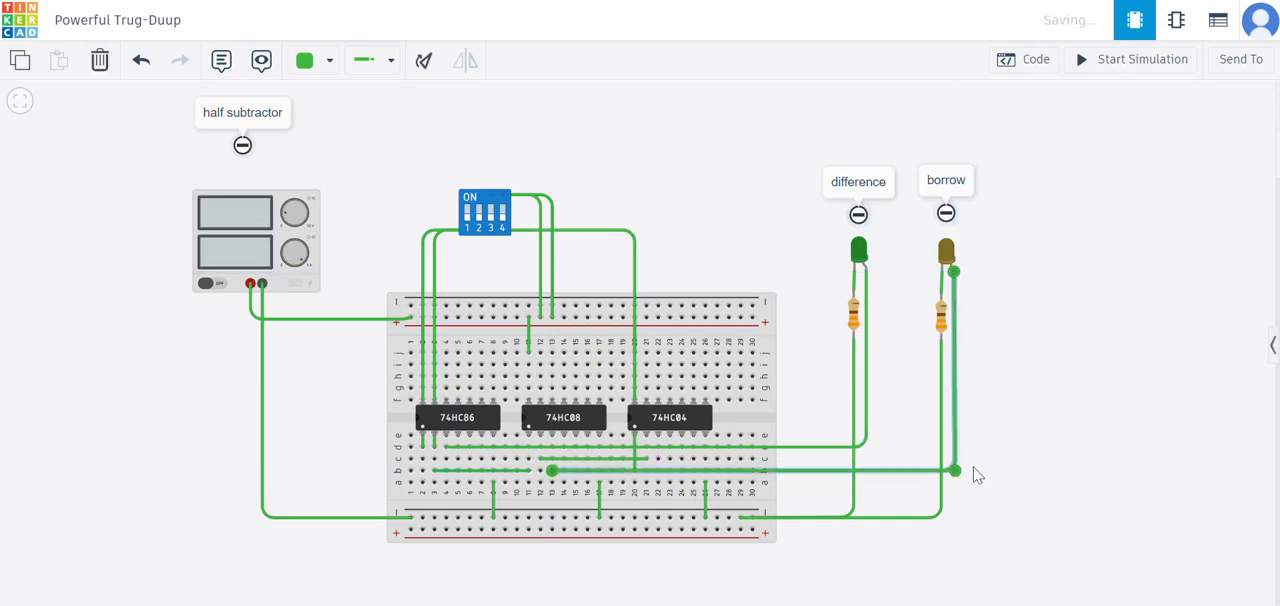
pyautogui.moveTo(959, 474); pyautogui.dragTo(960, 478)
pyautogui.click(1005, 398)
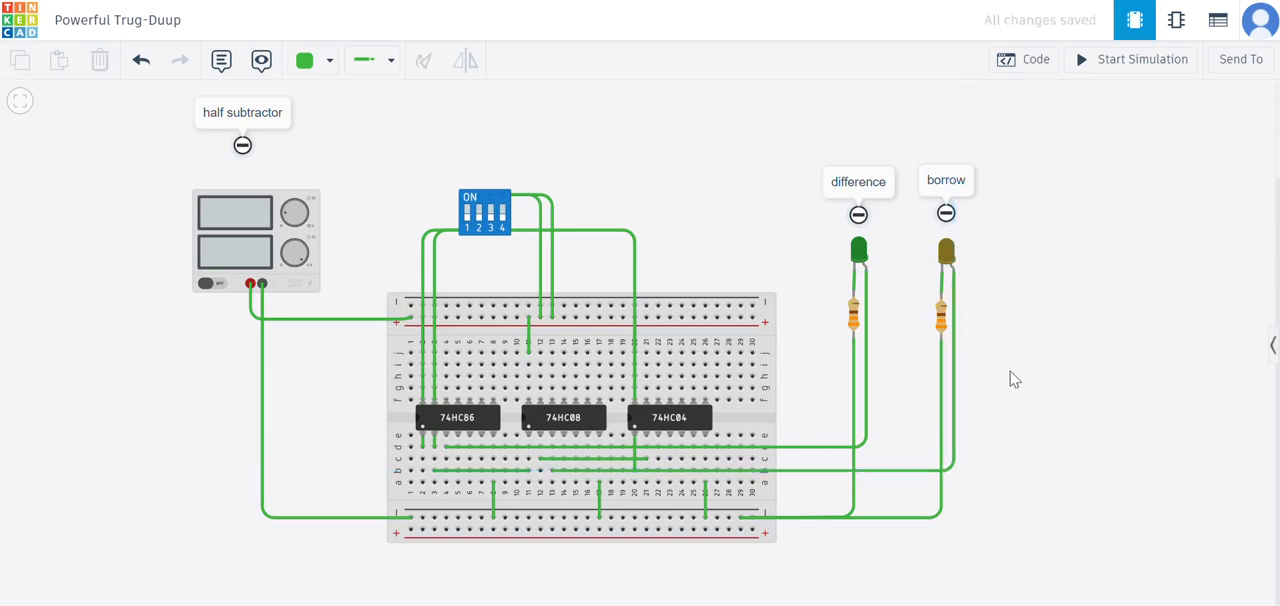
pyautogui.moveTo(381, 133); pyautogui.dragTo(441, 125)
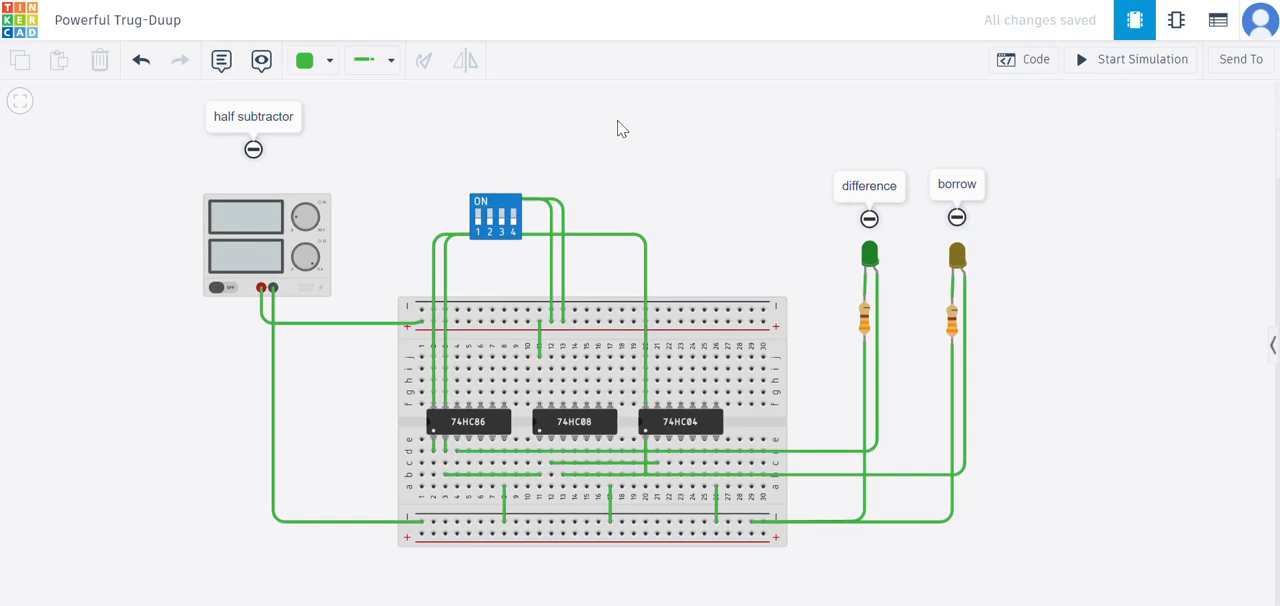
# - Start the simulation and find the half-subtractor truth table on page 2 of the PDF
pyautogui.click(1116, 76)
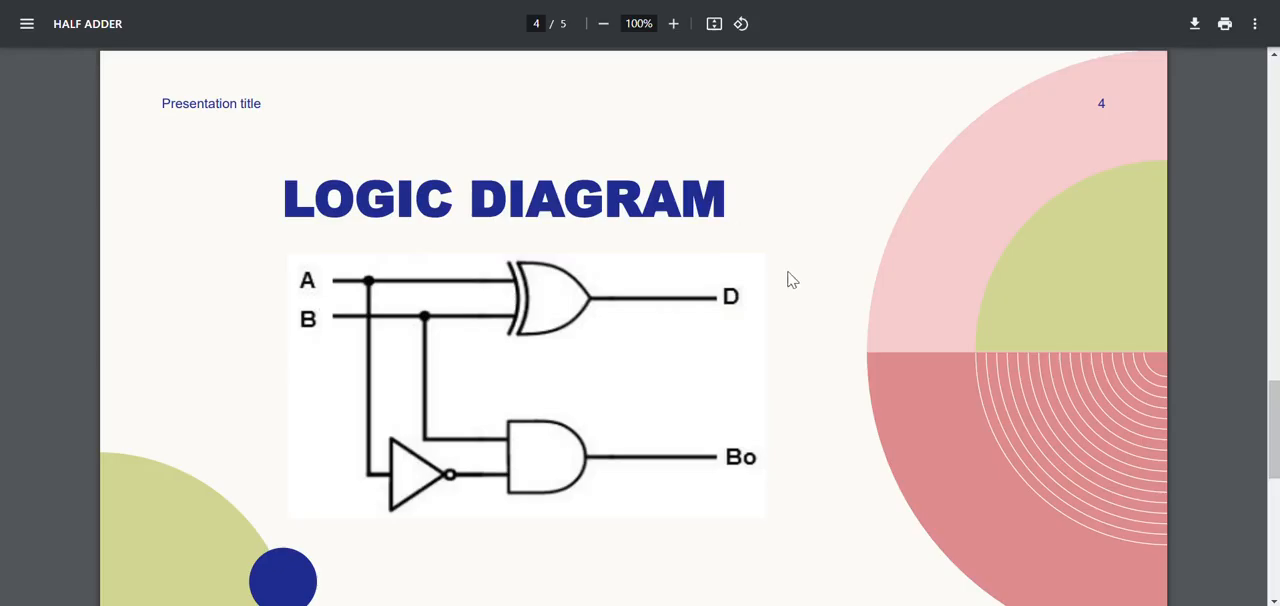
pyautogui.scroll(8, 789, 277)
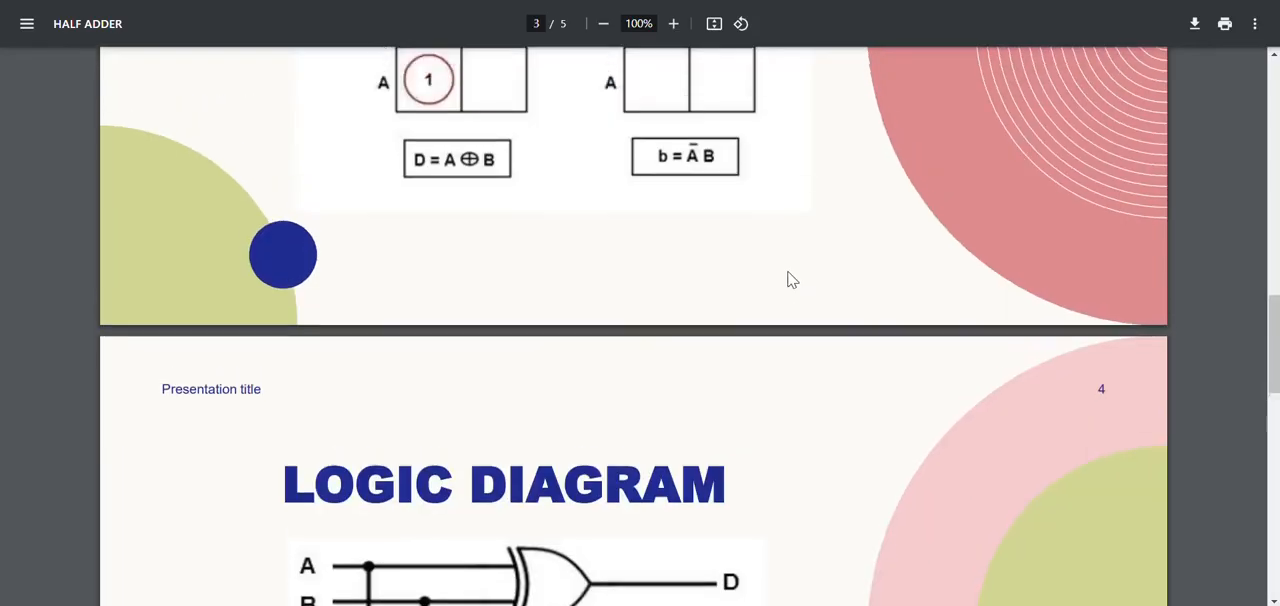
pyautogui.scroll(5, 788, 279)
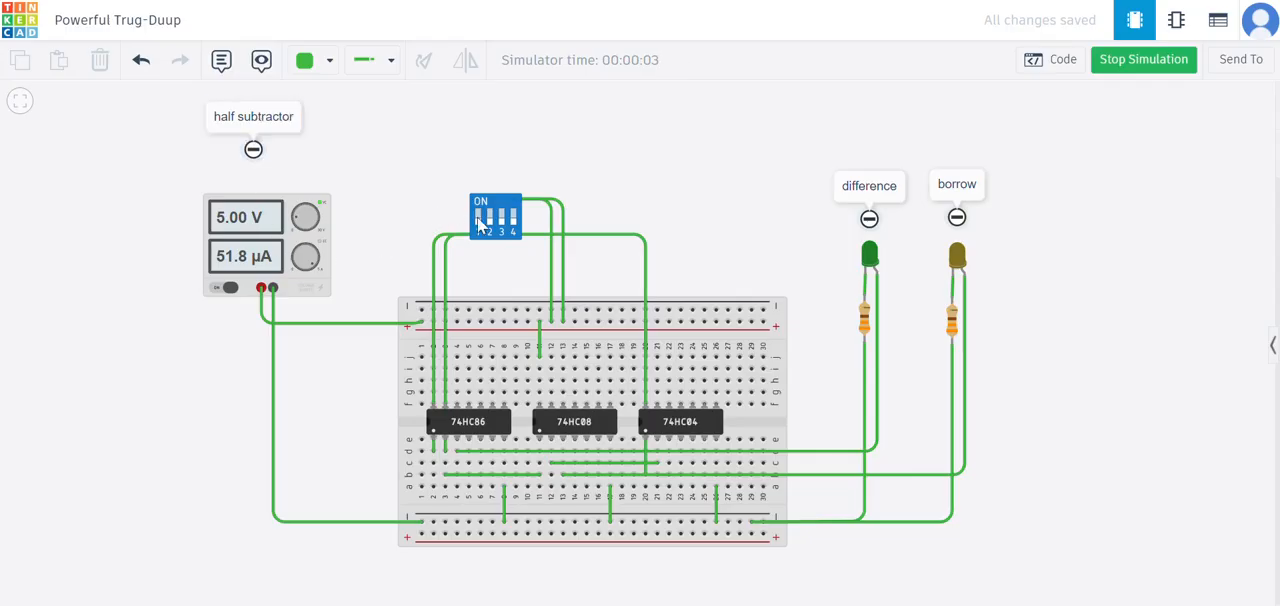
# - Return to Tinkercad, turn on DIP switch 2 alone, and compare the LEDs with the PDF's truth table
pyautogui.click(490, 222)
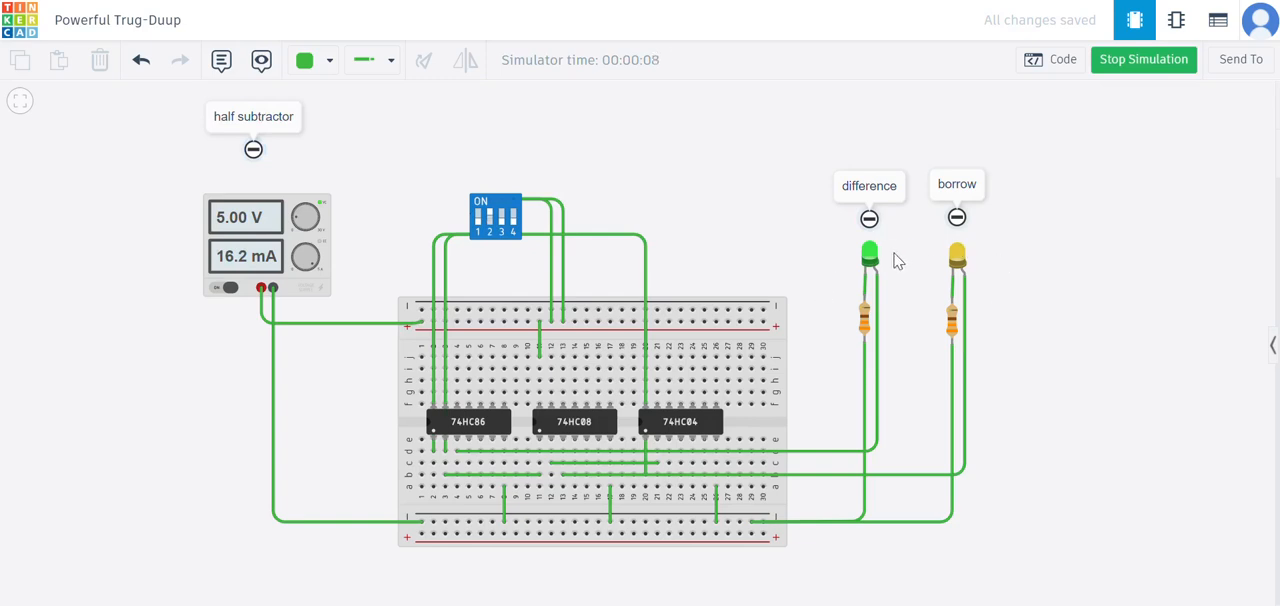
pyautogui.hotkey('ctrl', 'Tab')
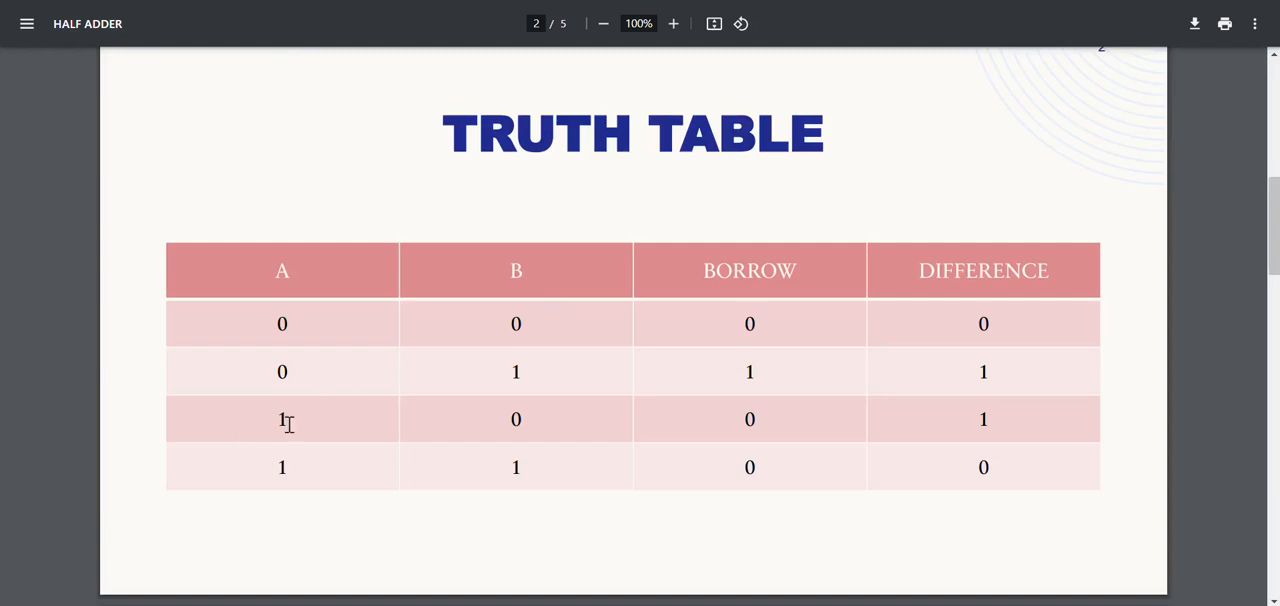
pyautogui.hotkey('ctrl', 'Tab')
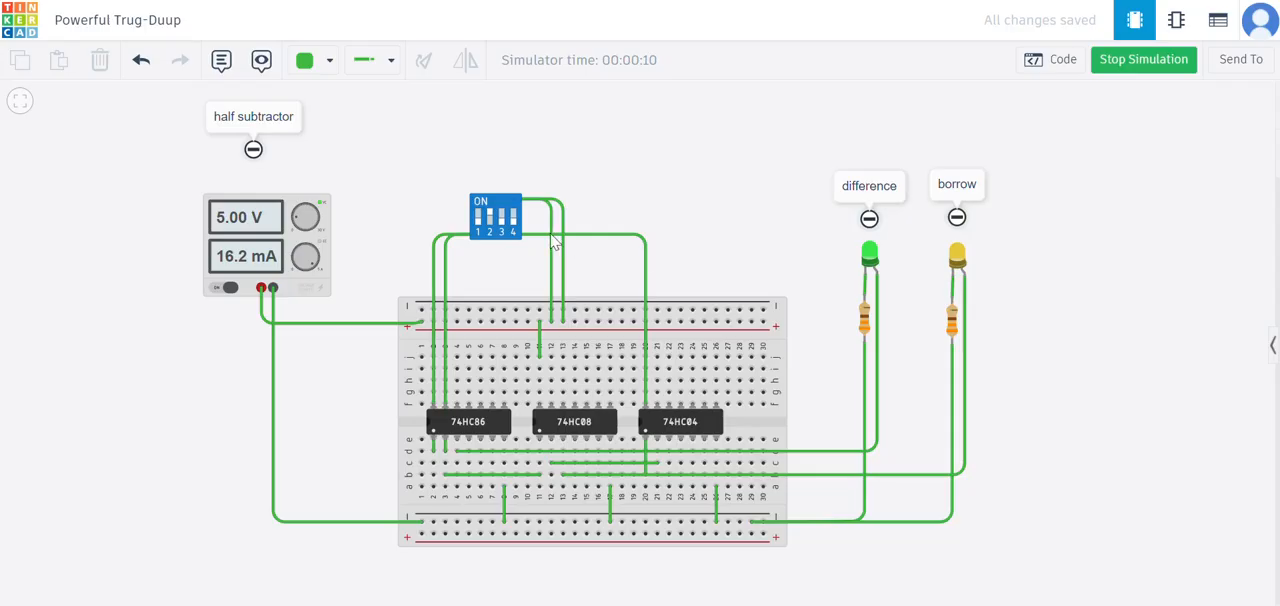
# - Test the simulated circuit with only DIP switch 1 on, check the truth table, and set switches 1 and 2 both on
pyautogui.click(490, 229)
pyautogui.click(479, 229)
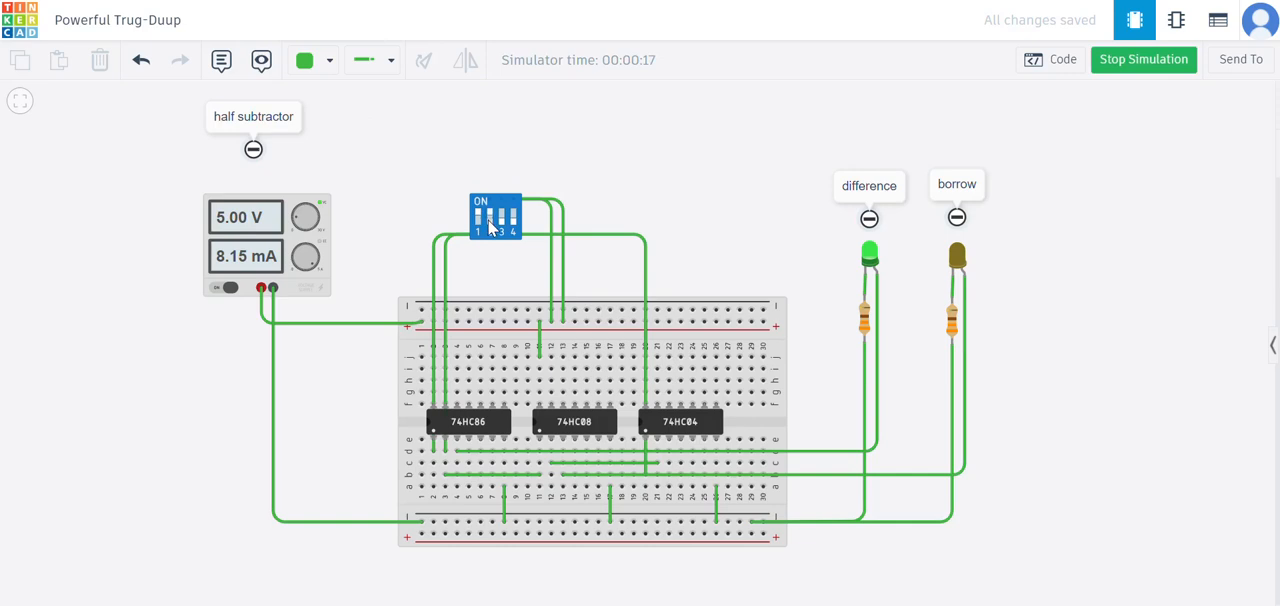
pyautogui.click(490, 226)
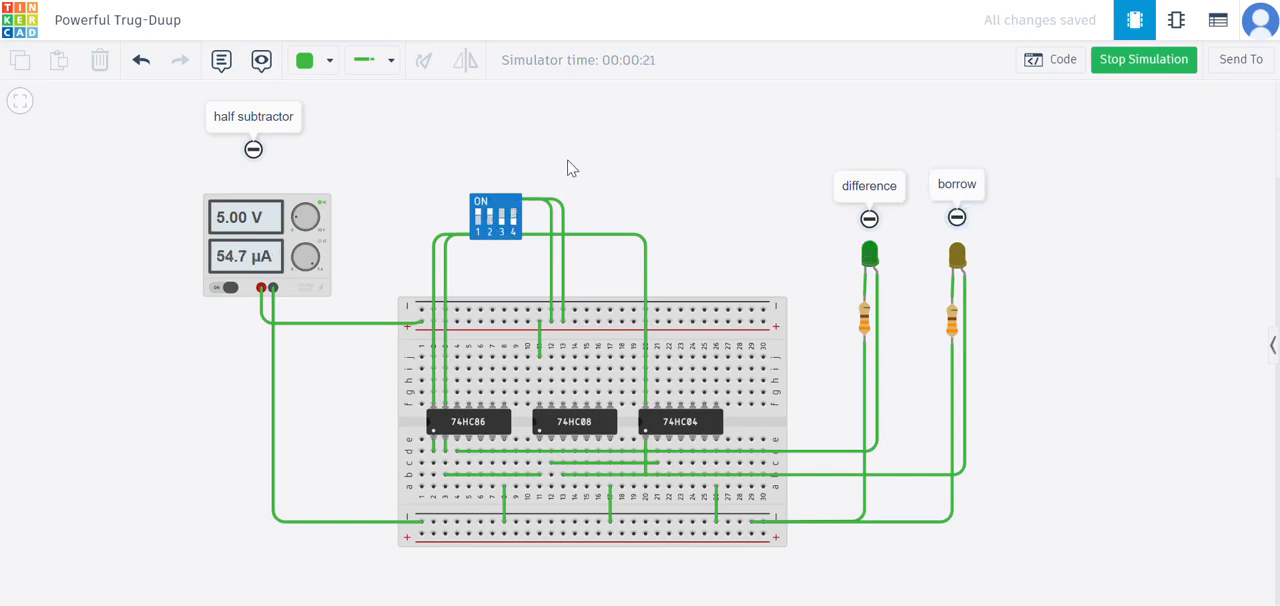
# - Turn DIP switch 2 off again, leaving only switch 1 on, and stop the simulation
pyautogui.moveTo(567, 168); pyautogui.dragTo(580, 169)
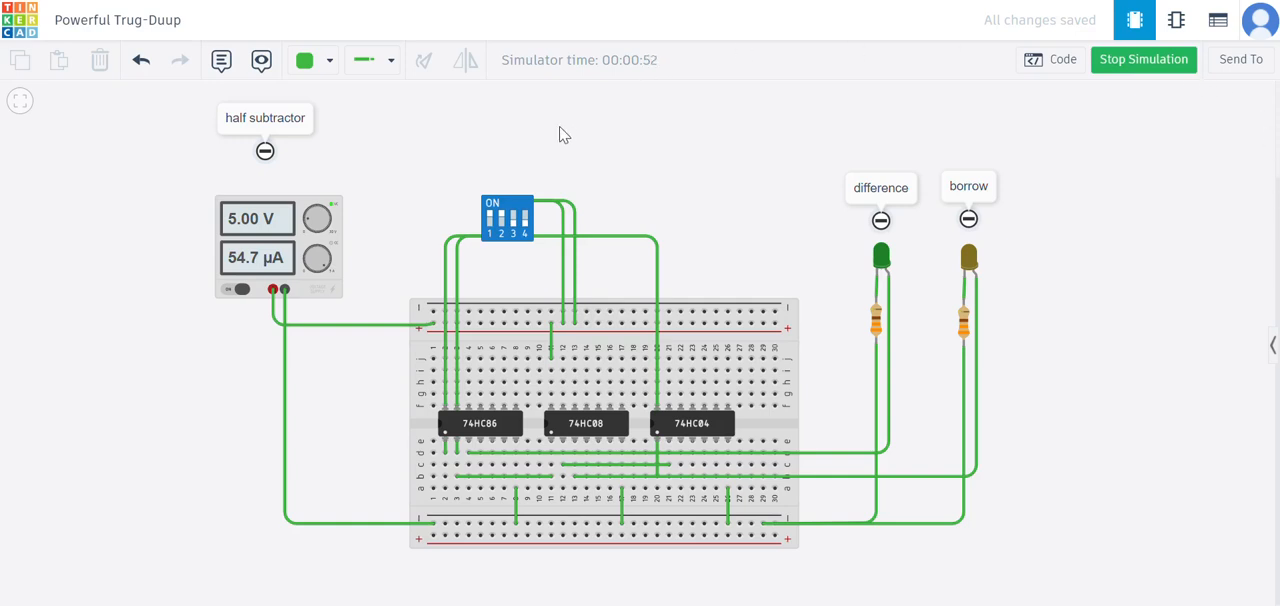
pyautogui.click(494, 220)
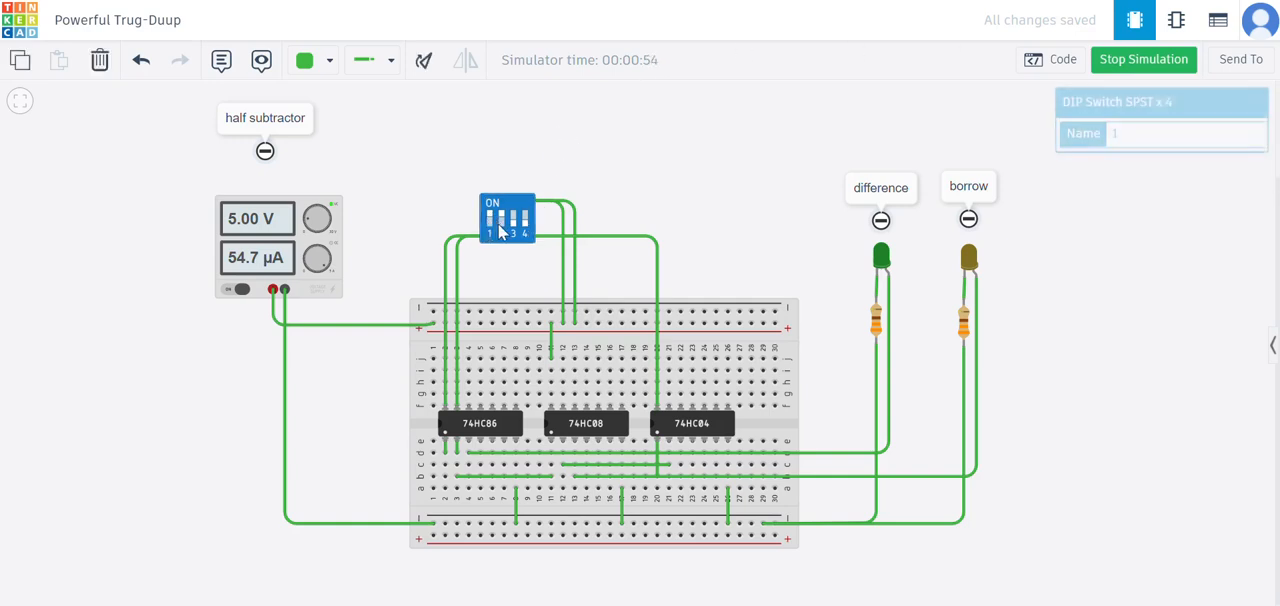
pyautogui.click(1129, 75)
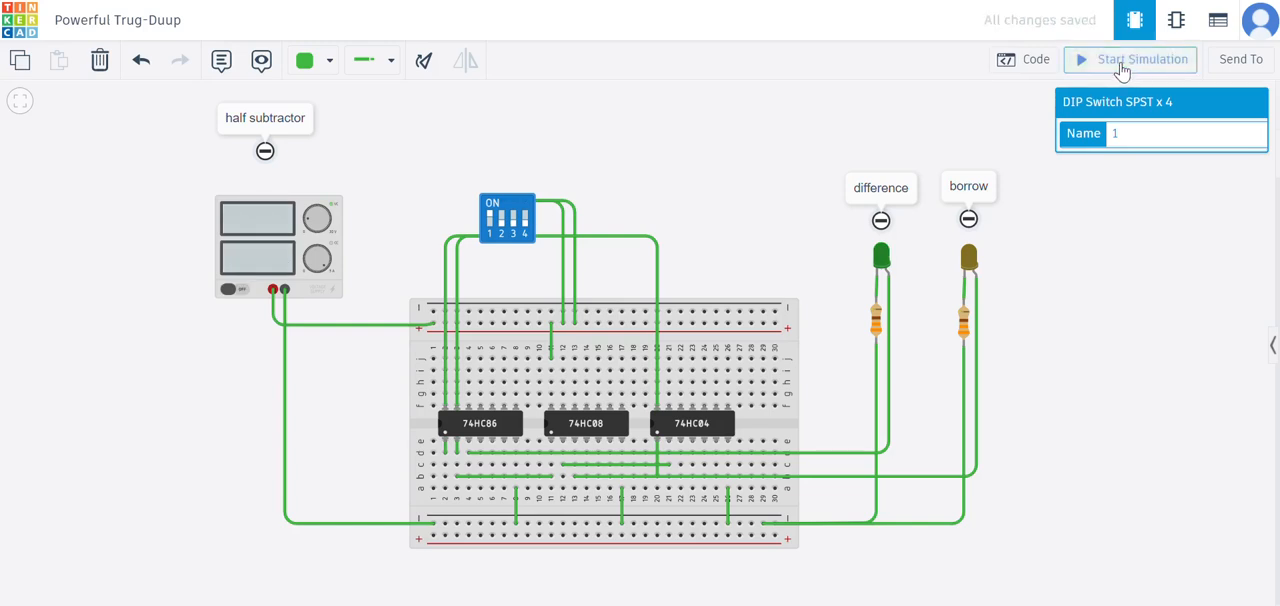